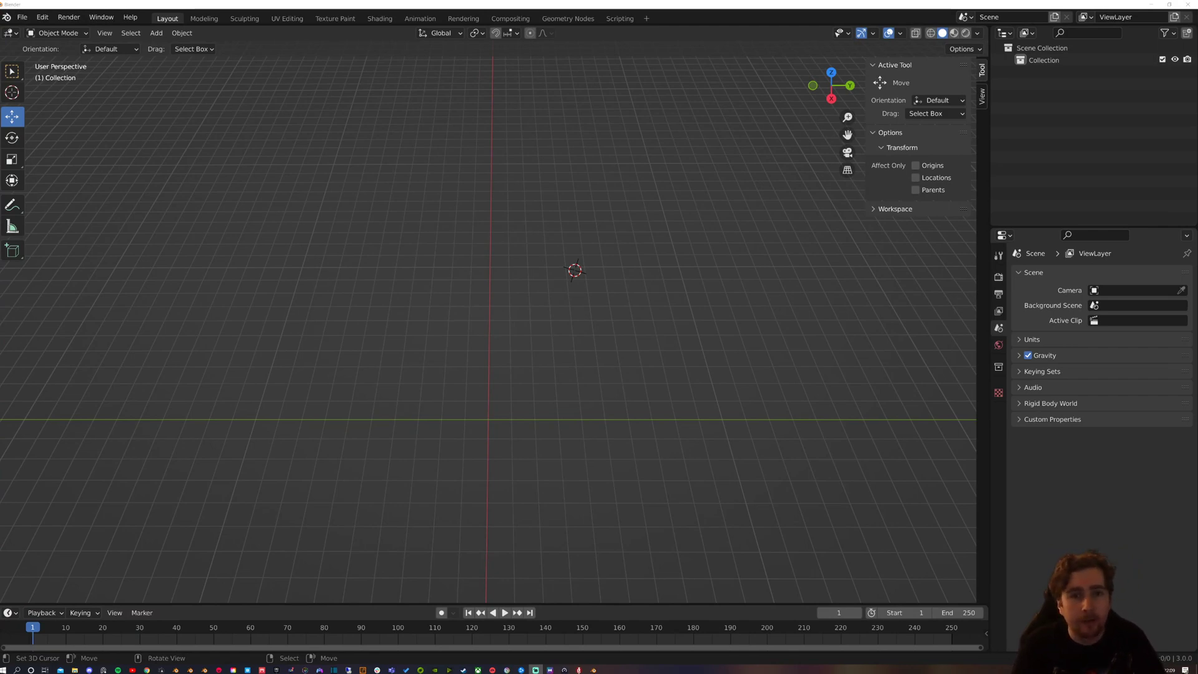
Open and dismiss the Add, Snap and Apply menus, leaving the empty scene unchanged
middle_click_drag(466, 357, 524, 343)
key("shift+a")
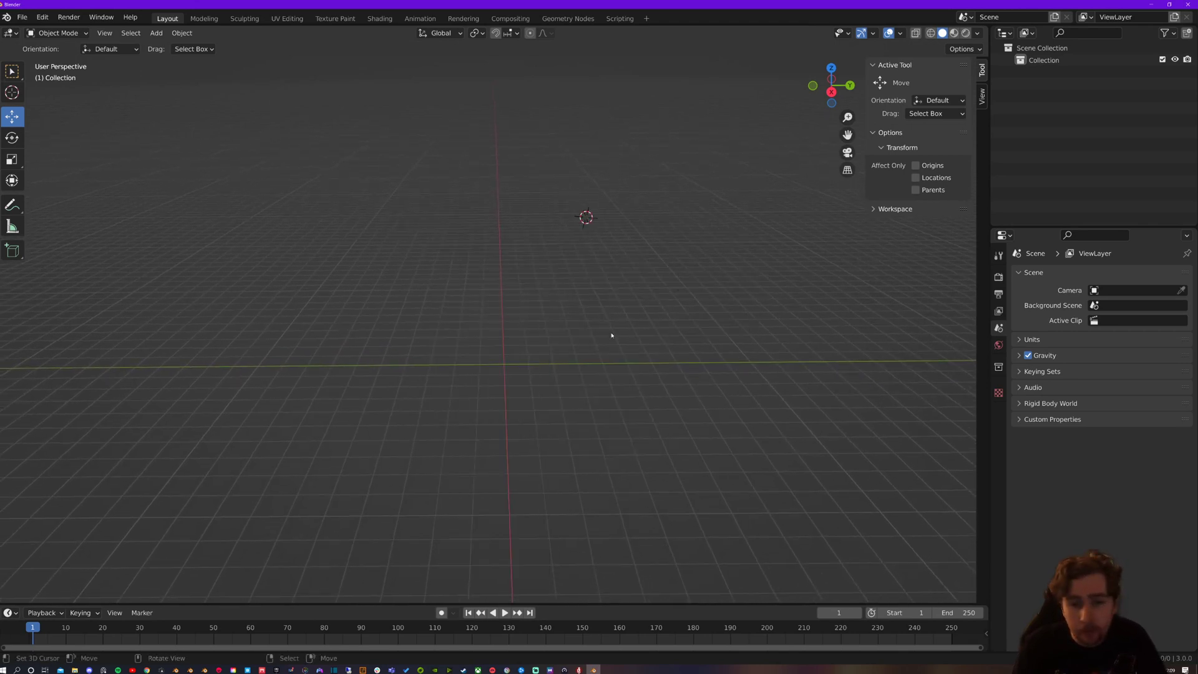
key("shift+s")
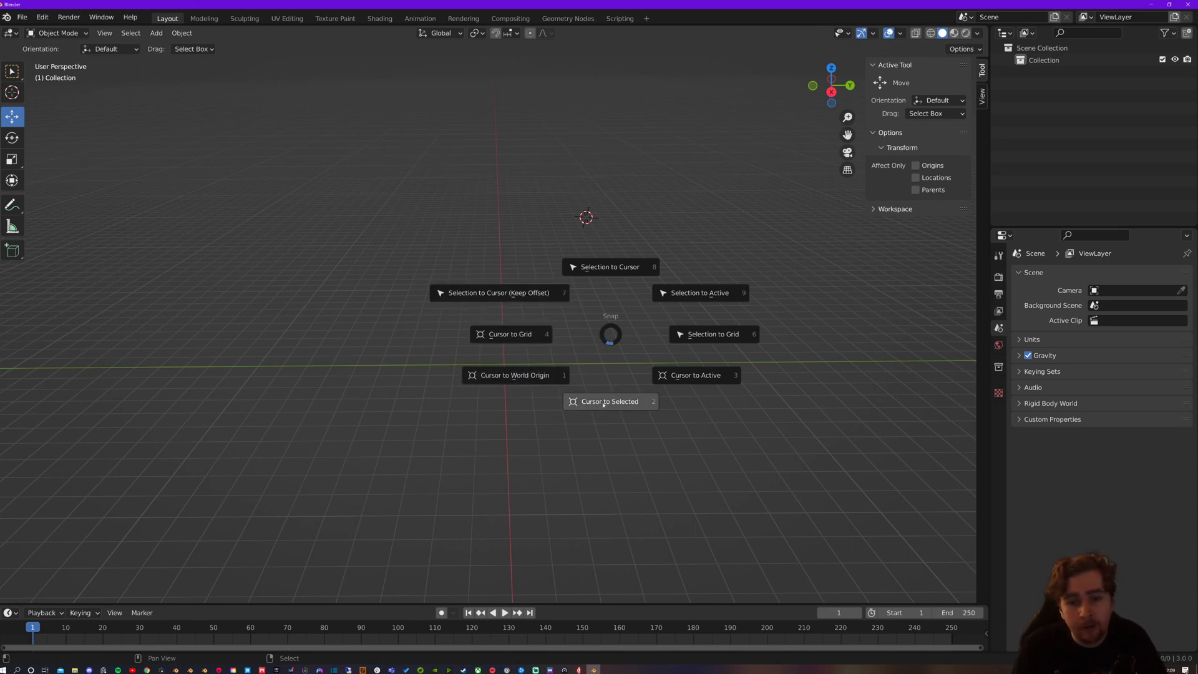
left_click(604, 382)
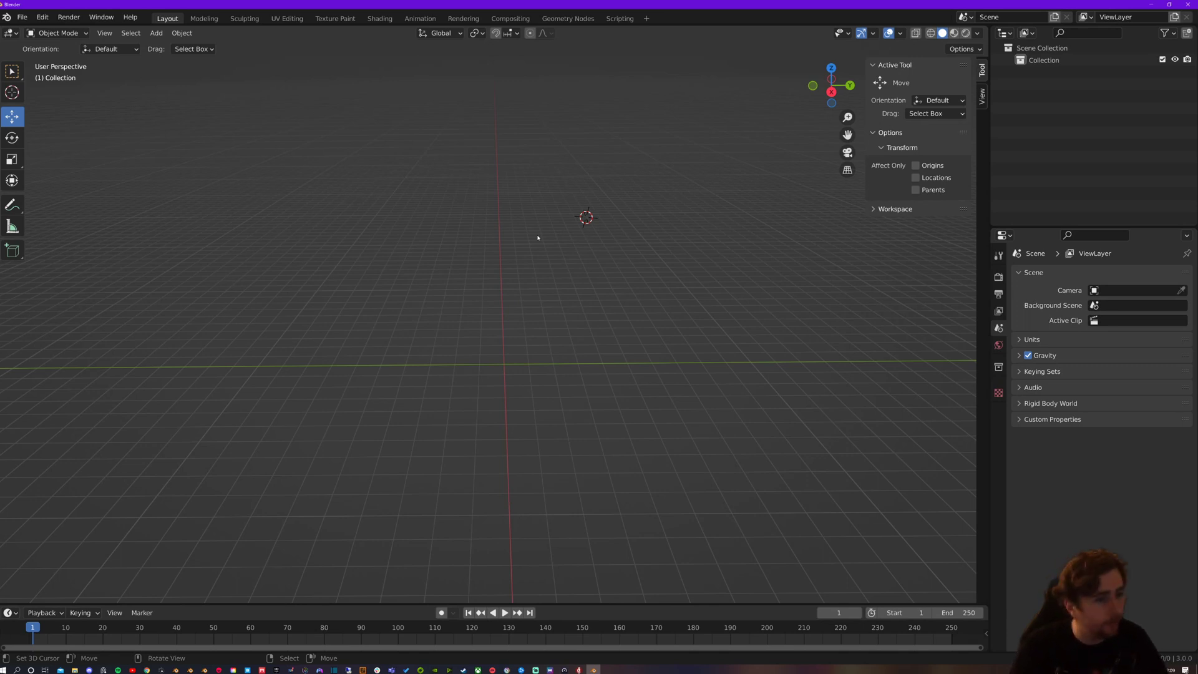
key("ctrl+a")
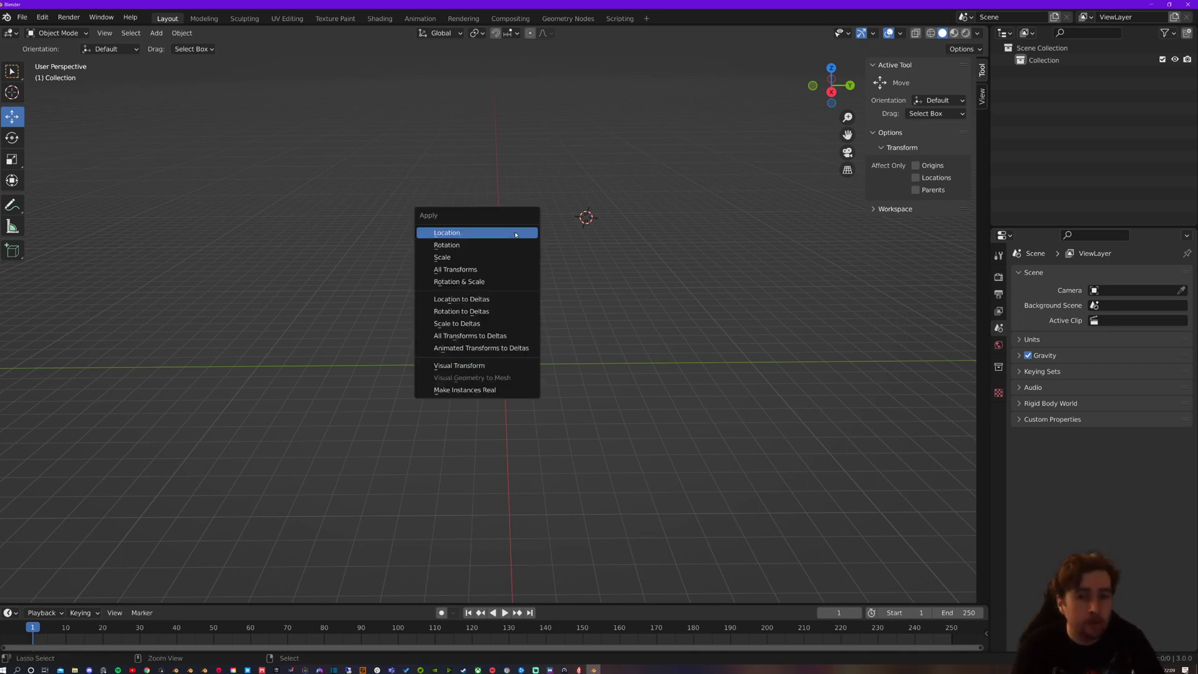
left_click(470, 259)
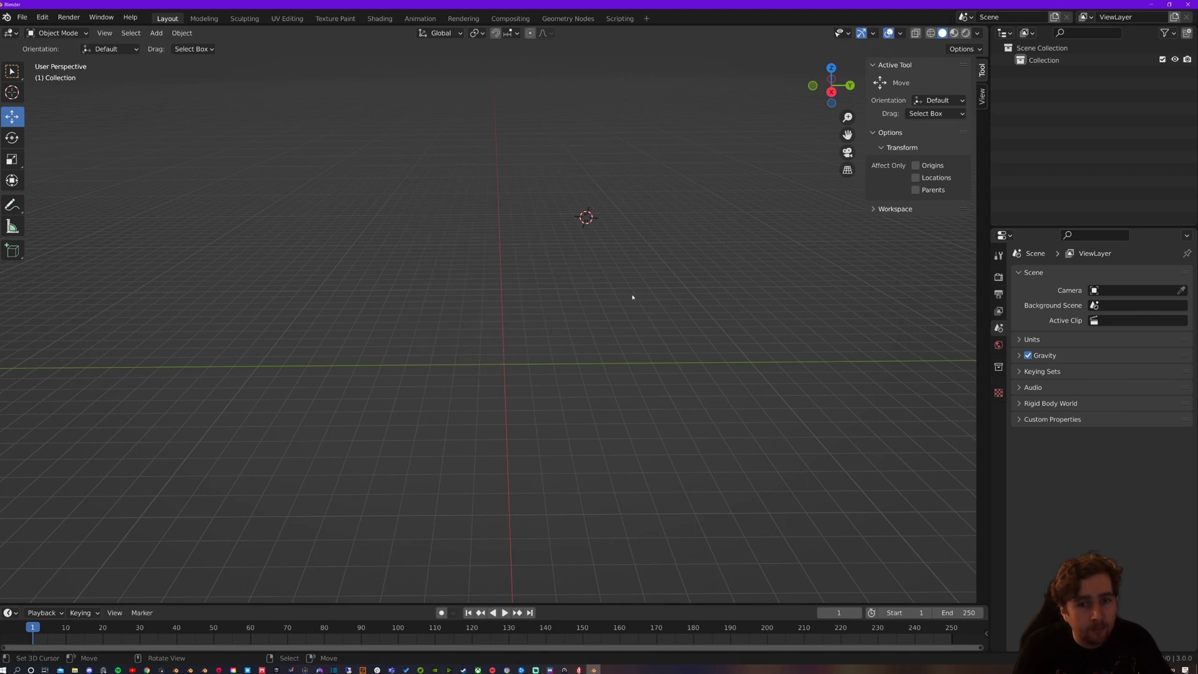
Snap the 3D cursor to the world origin with Shift+S Cursor to World Origin
middle_click_drag(522, 263, 567, 270)
key("shift+s")
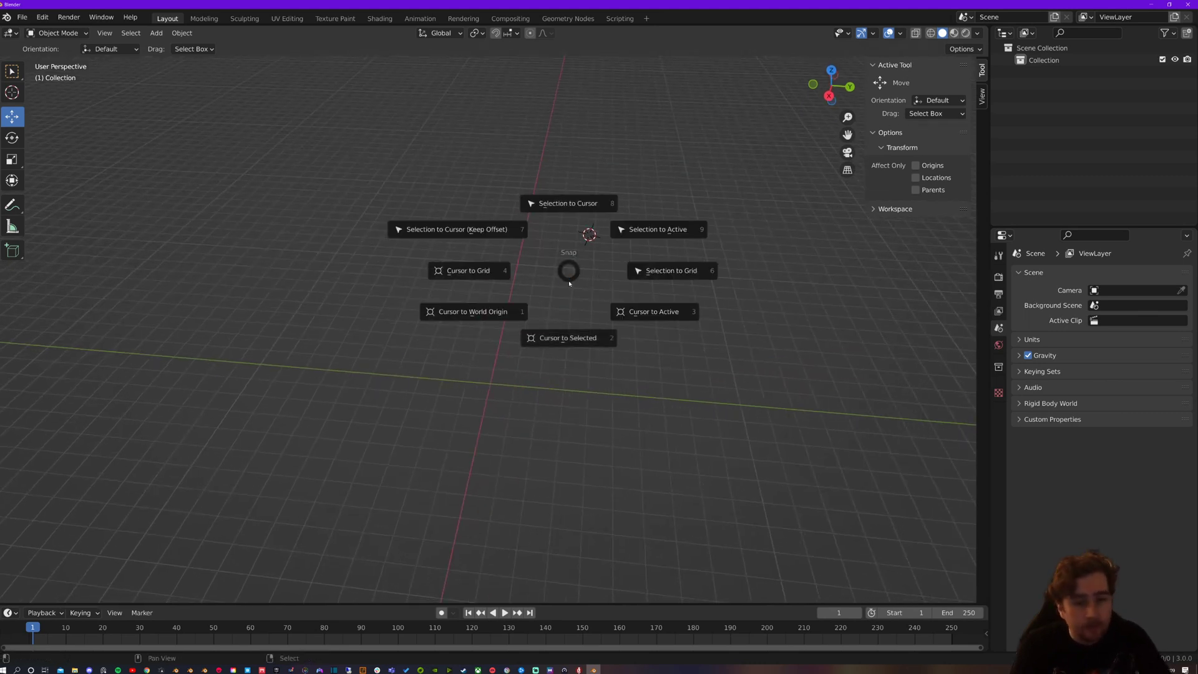
left_click(511, 335)
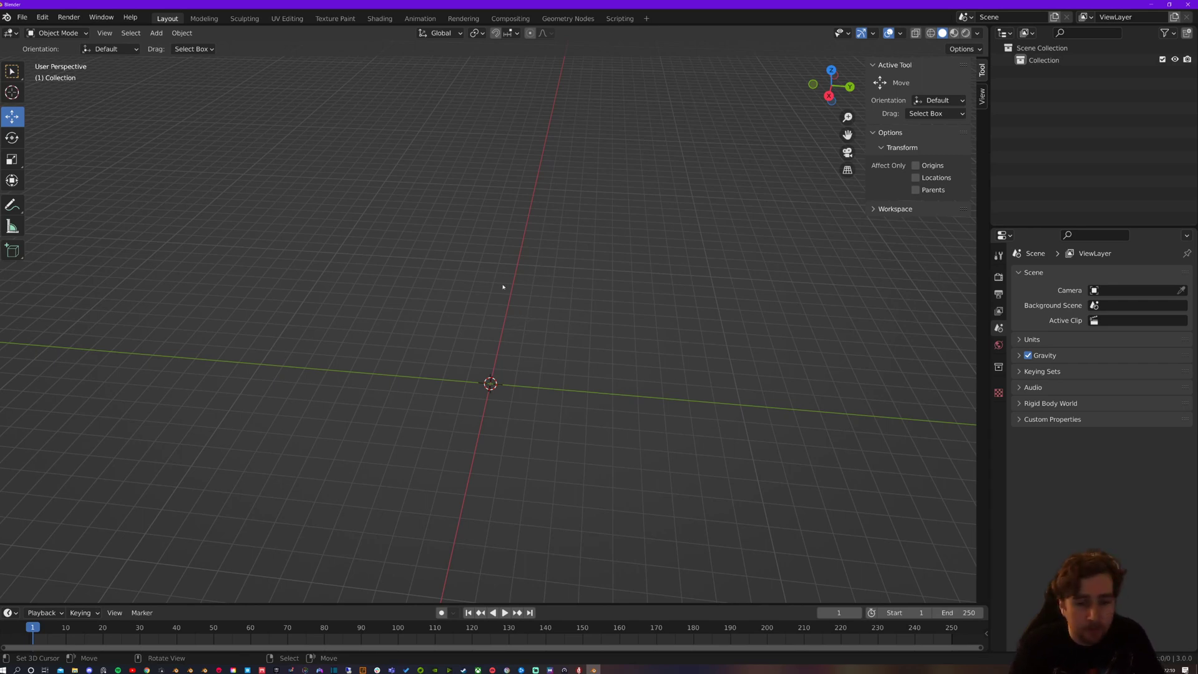
mouse_move(503, 287)
middle_mouse_down()
mouse_move(578, 310)
mouse_move(530, 326)
mouse_move(552, 297)
mouse_move(542, 287)
mouse_move(484, 299)
middle_mouse_up()
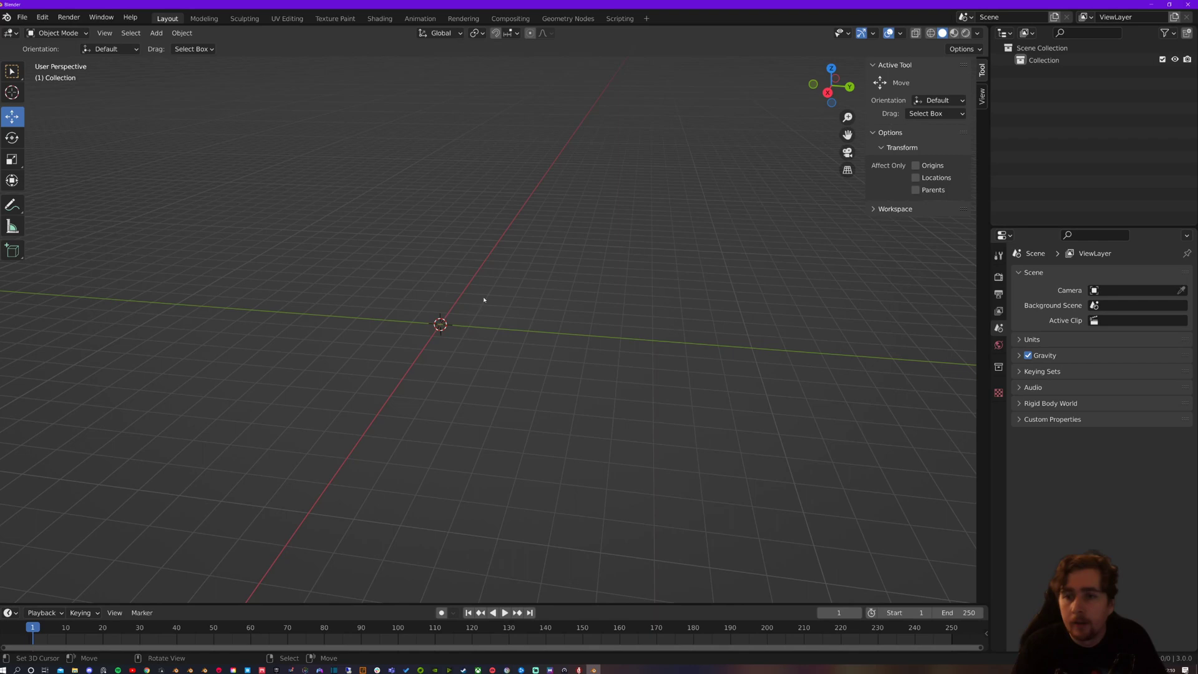
Add a plane at the world origin and delete it again
key("shift+a")
mouse_move(540, 260)
left_click(586, 261)
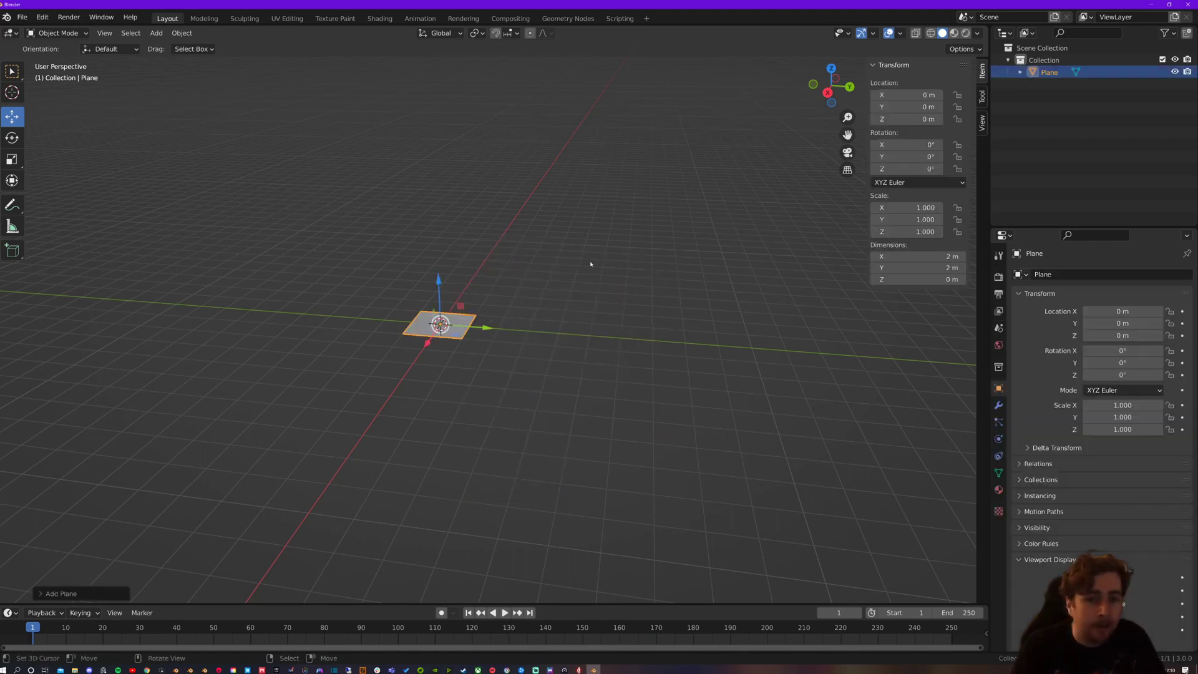
key("Delete")
Add a 2 m cube at the world origin and orbit around it
key("shift+a")
key("Down")
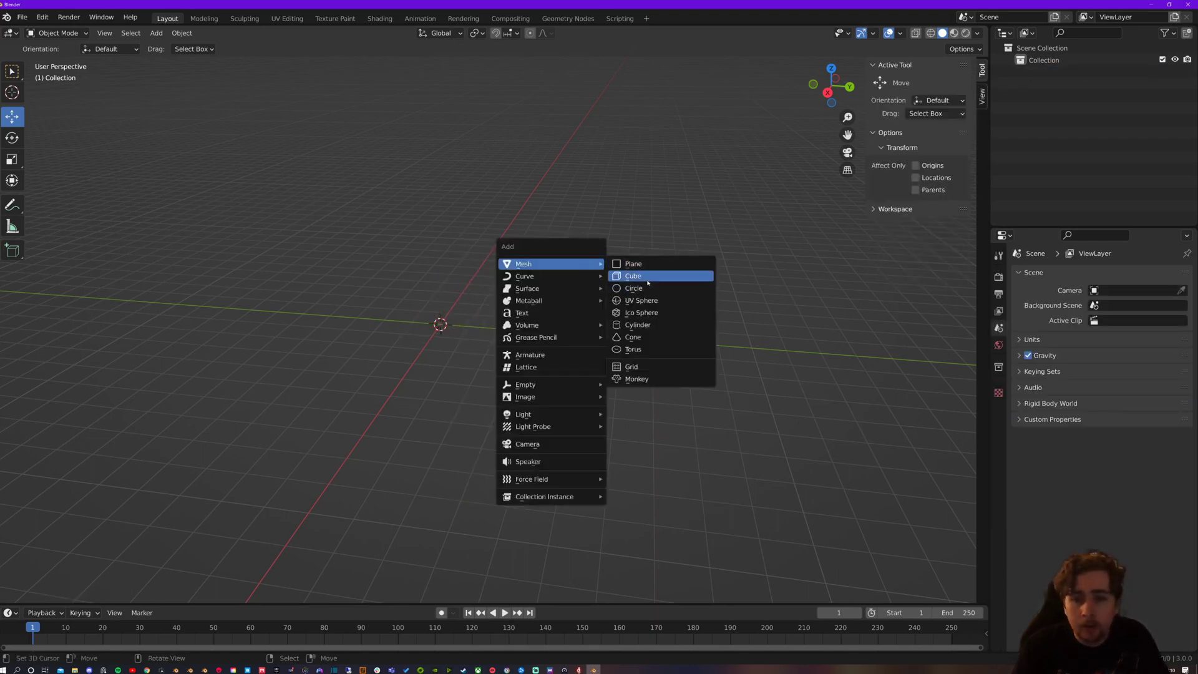
key("Return")
middle_click_drag(586, 282, 522, 312)
scroll(525, 300, "up", 10)
scroll(525, 300, "down", 7)
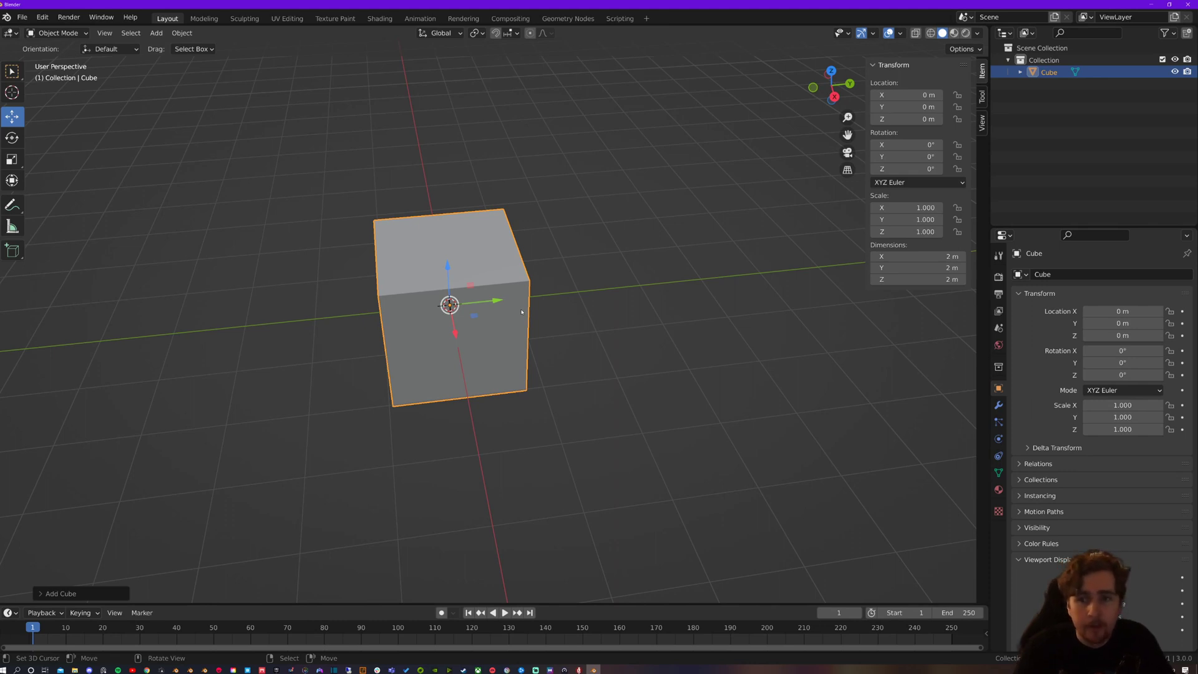
middle_click_drag(499, 267, 525, 261)
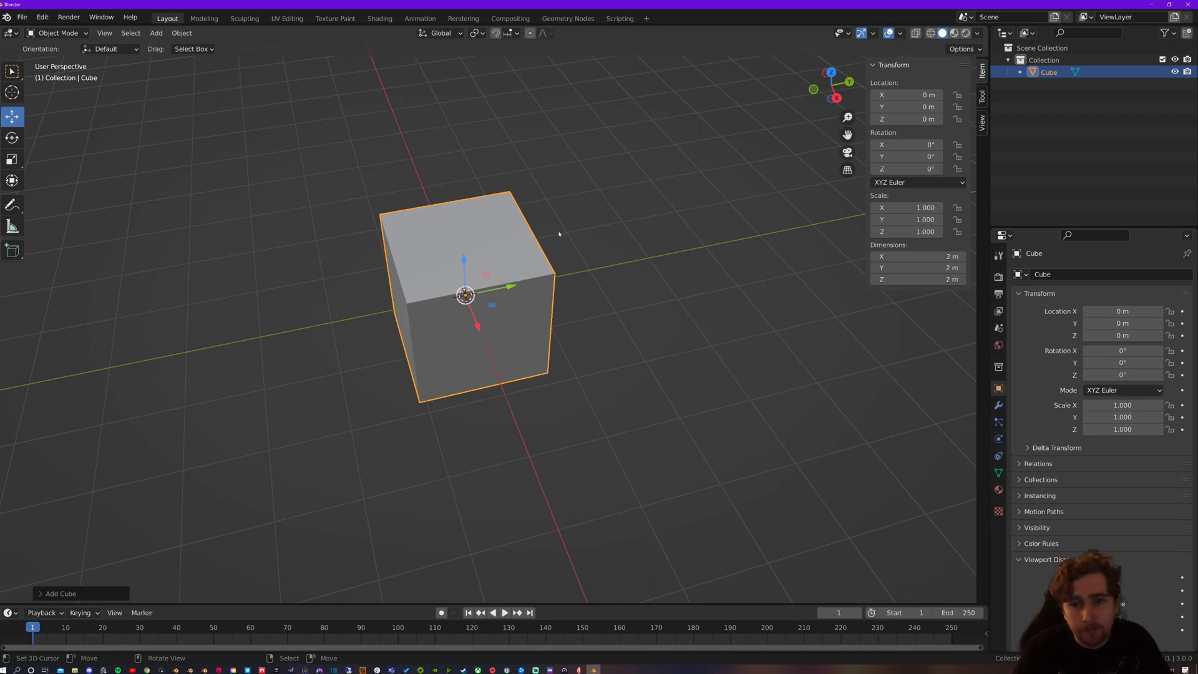
middle_click_drag(559, 234, 559, 172)
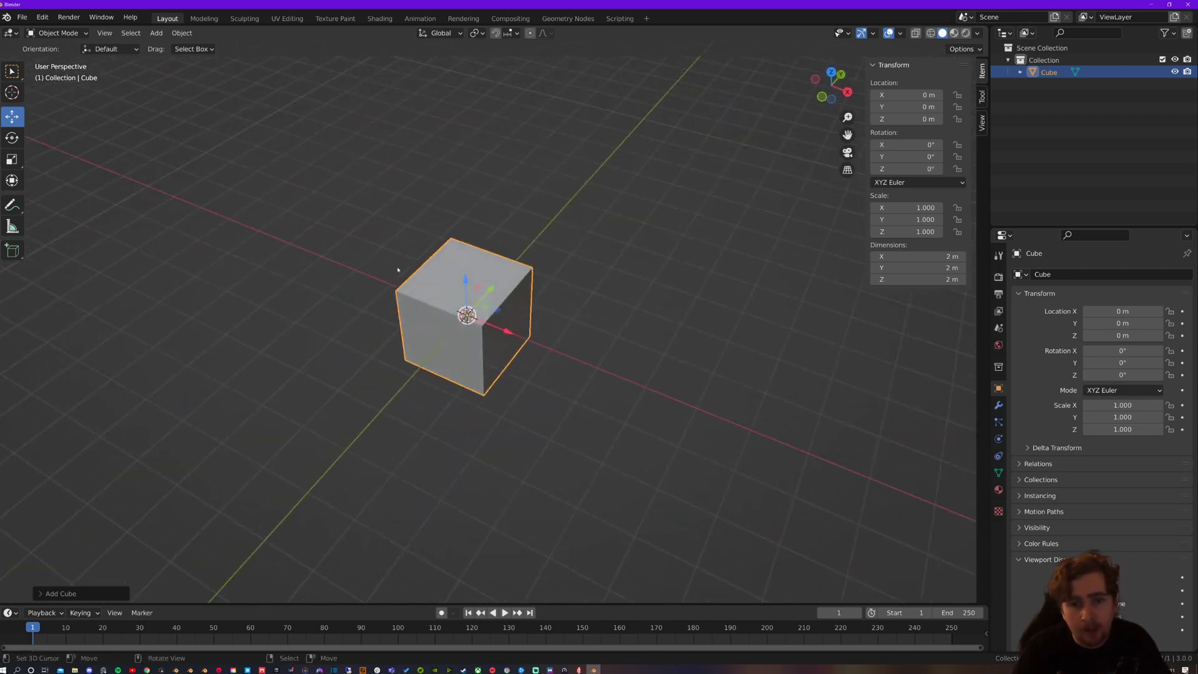
middle_click_drag(397, 270, 497, 270)
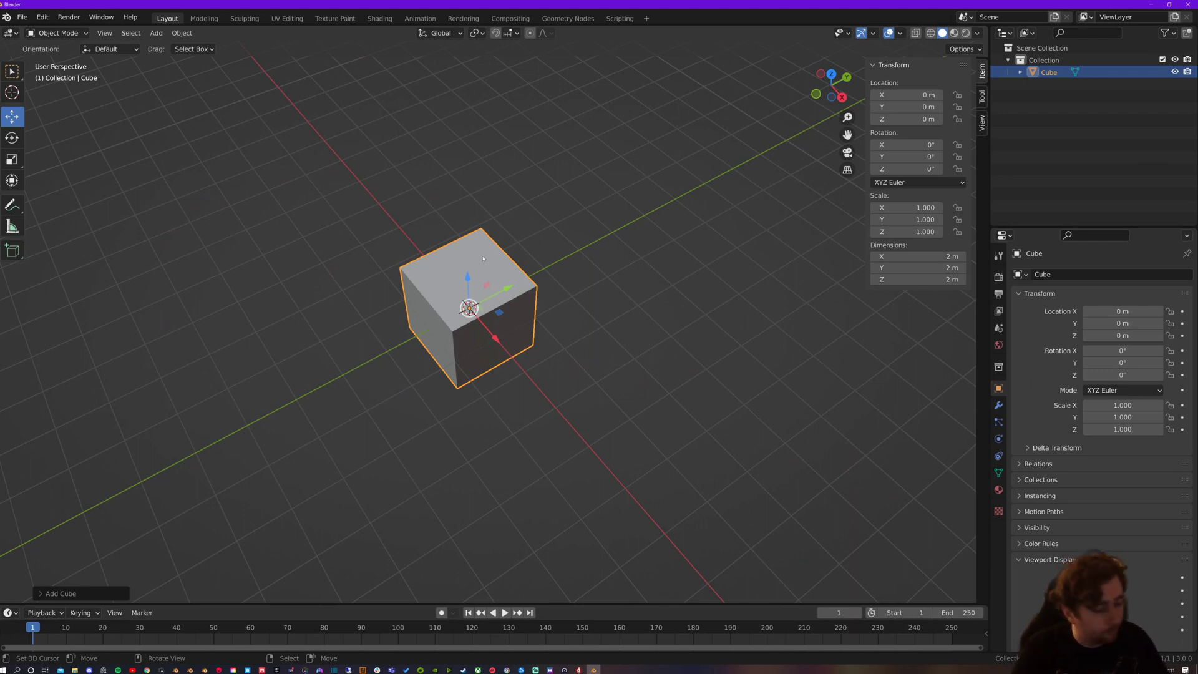
Rotate the cube 59.5° about Z and move it up and left of the origin
key("r")
key("z")
left_click(660, 289)
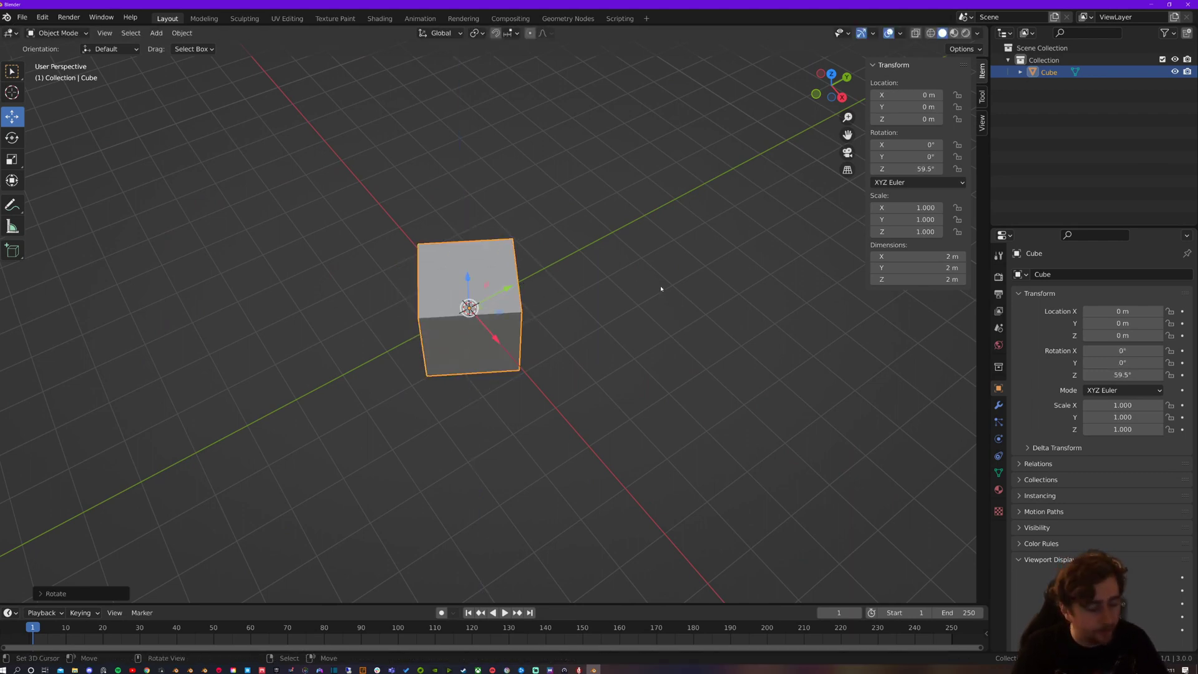
key("g")
left_click(422, 240)
middle_click_drag(422, 240, 462, 312)
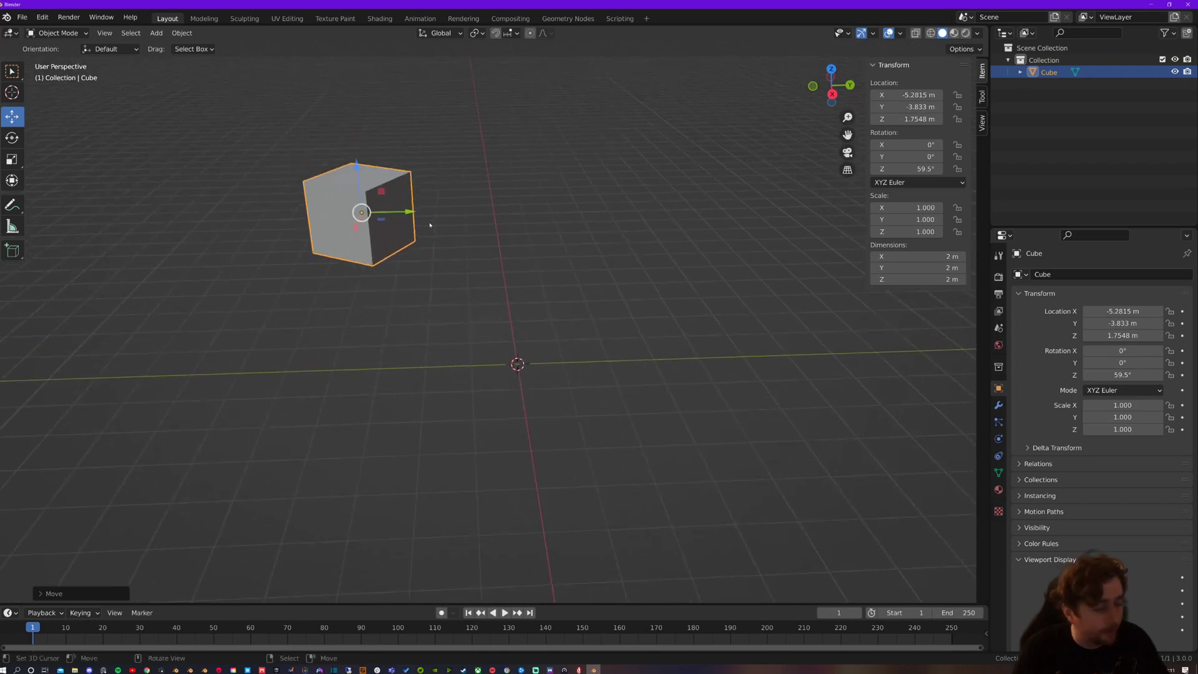
Trackball-rotate the cube to (-36.5°, -42.6°, 45.6°) and reselect it
key("r")
key("r")
left_click(399, 225)
middle_click_drag(399, 225, 426, 249)
left_click(426, 250)
key("shift+a")
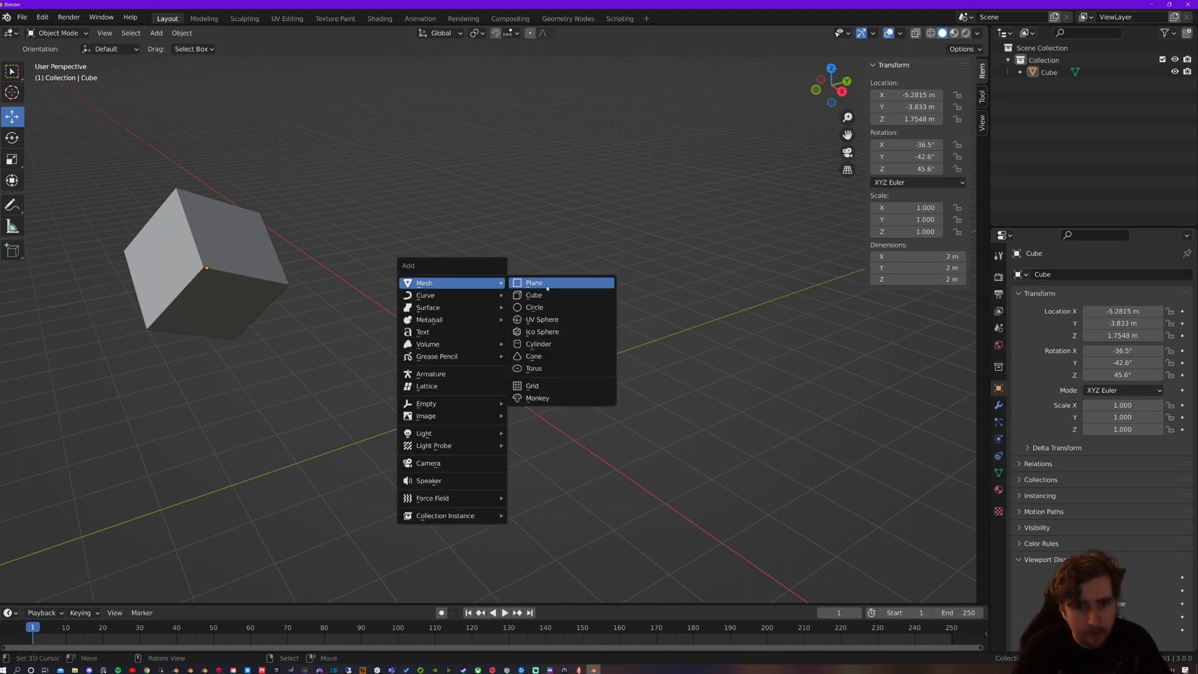
left_click(181, 233)
Stretch the cube along its local Z axis to 4.81 m tall, Z scale 2.404
key("s")
key("z")
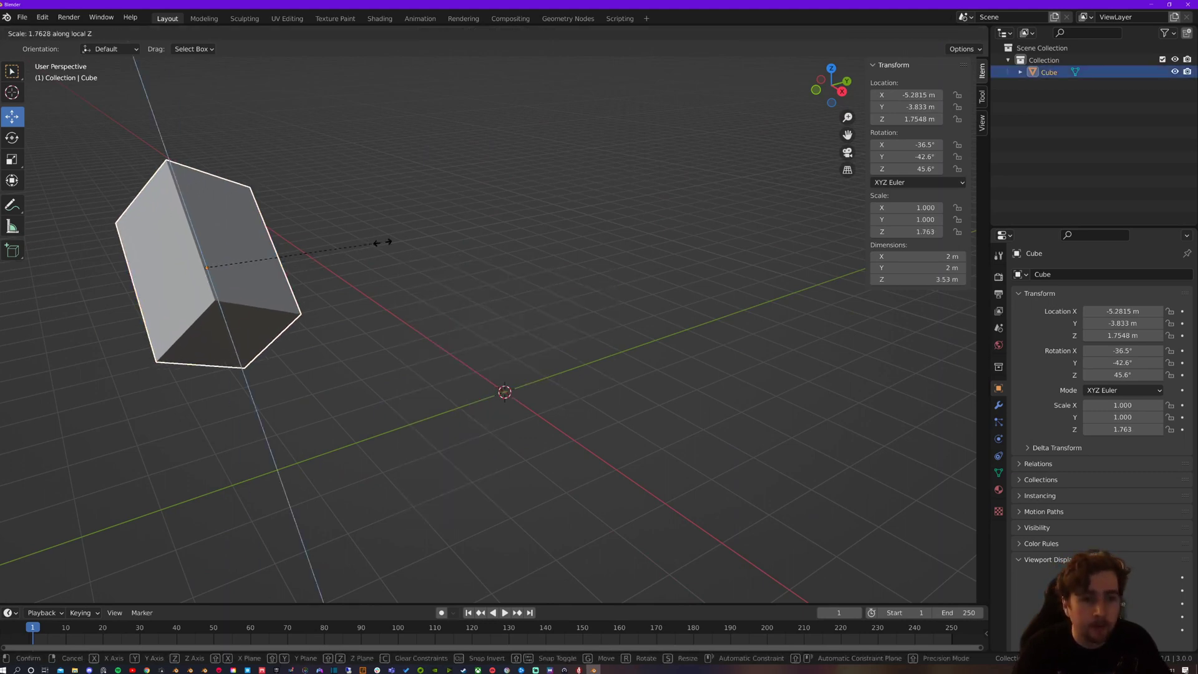
left_click(435, 247)
middle_click_drag(623, 251, 542, 262)
left_click(566, 293)
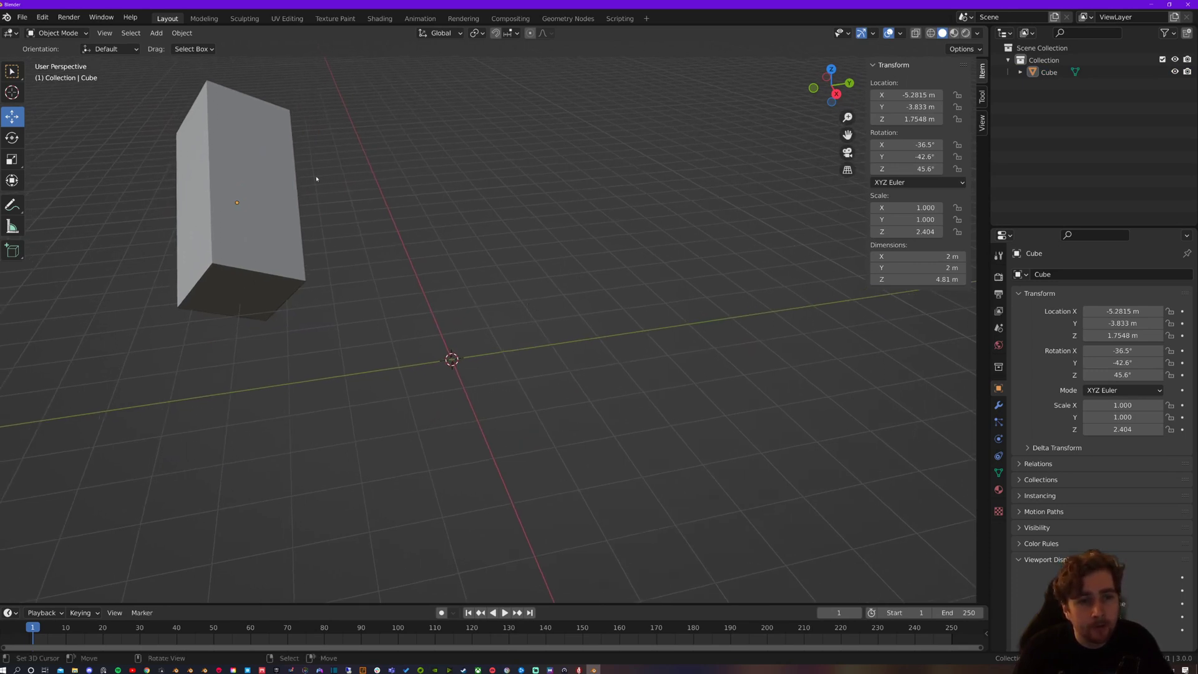
Add a second cube, Cube.001, and select all its vertices in Edit Mode
key("shift+a")
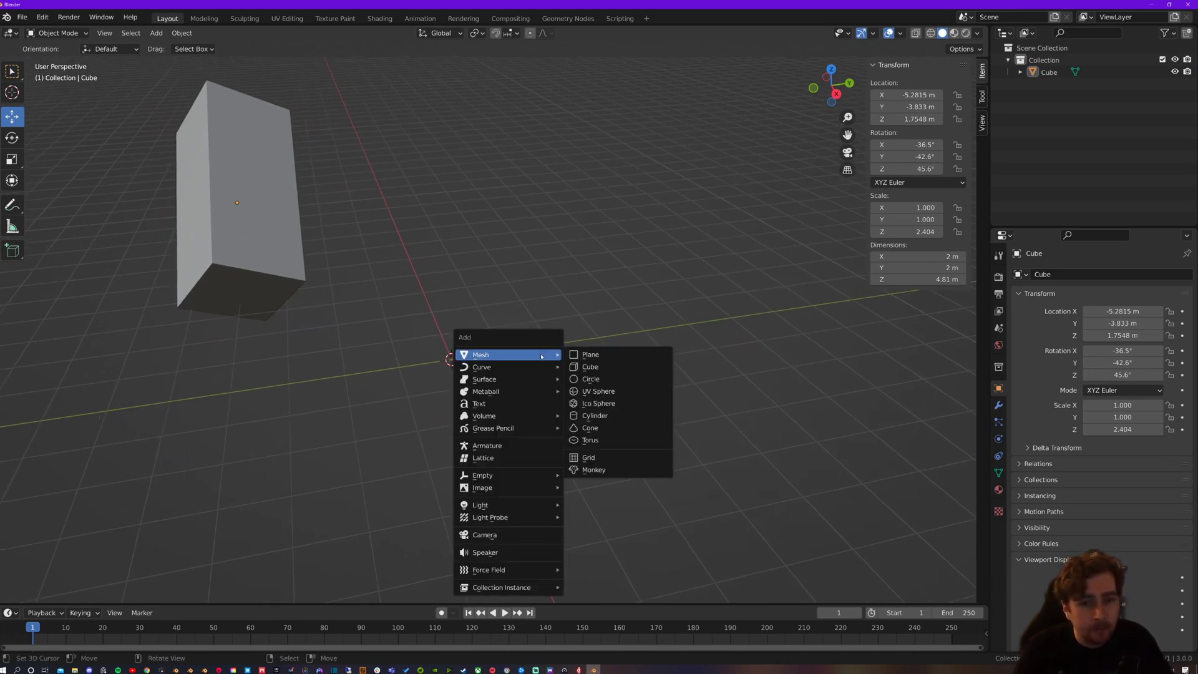
left_click(618, 372)
key("Tab")
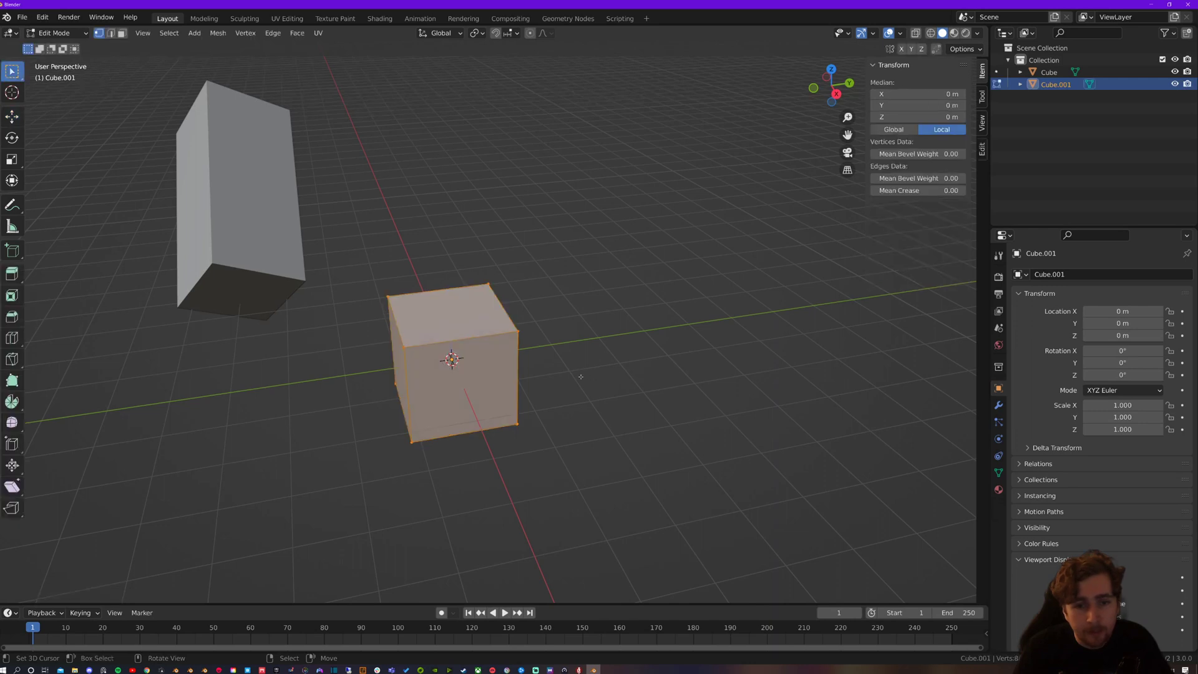
key("alt+a")
key("a")
Tumble Cube.001's mesh around its centre and move it up and to the right
key("r")
key("r")
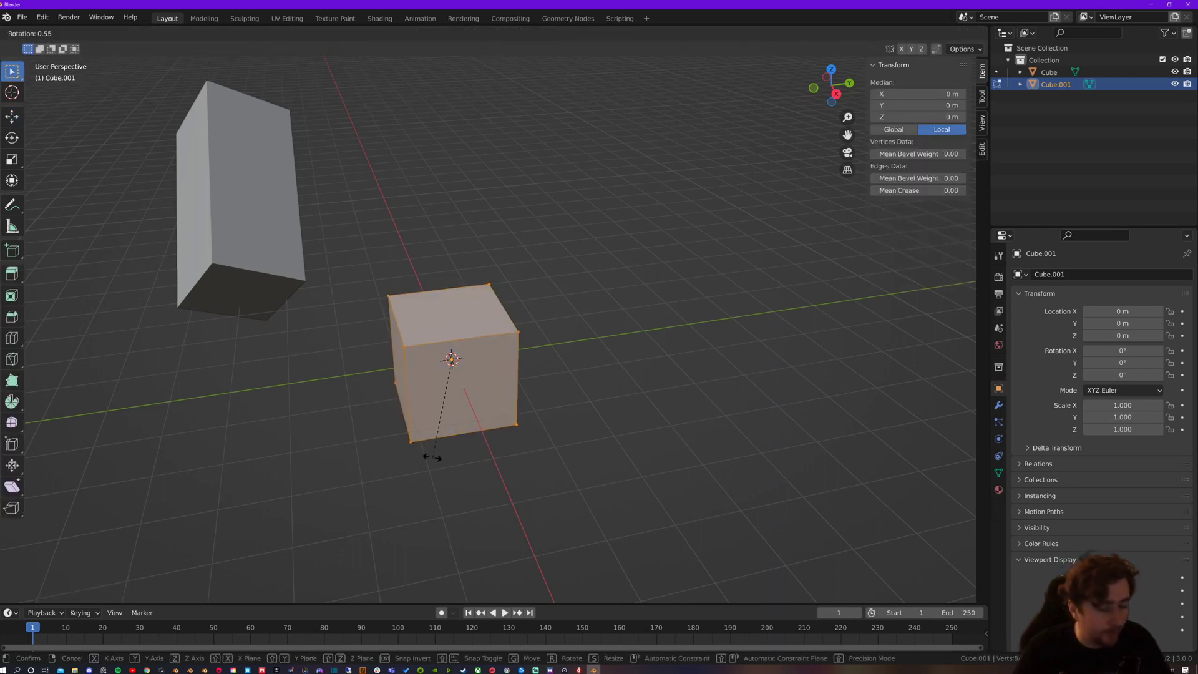
left_click(457, 390)
key("g")
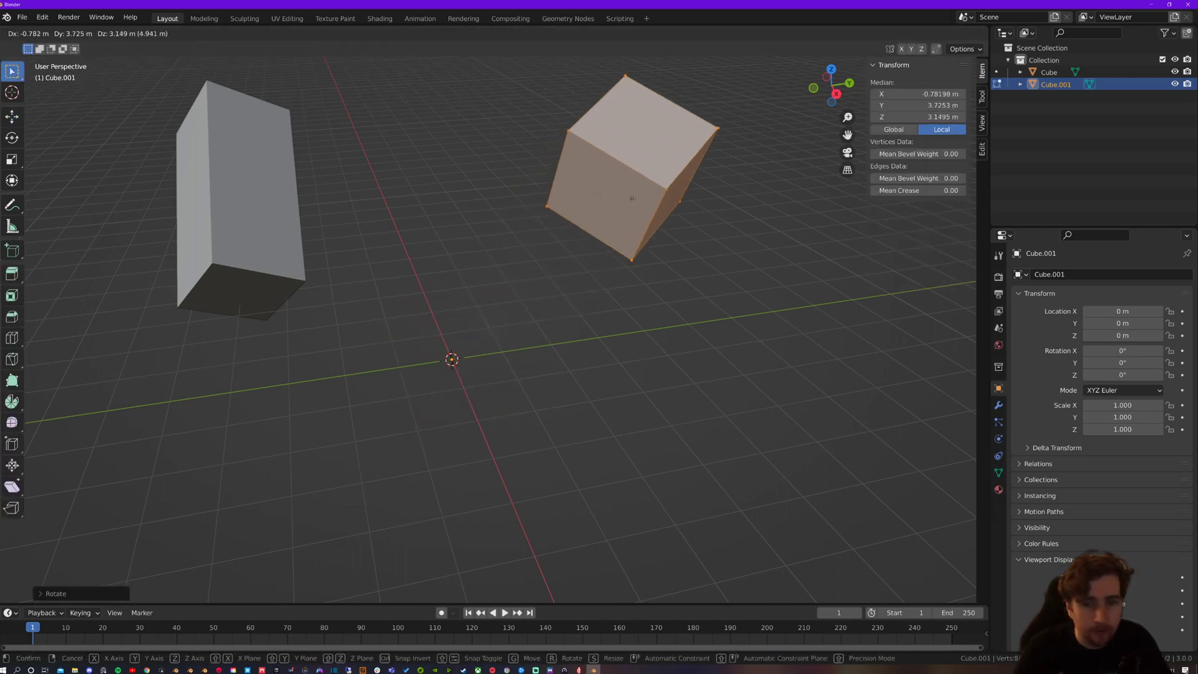
left_click(639, 208)
key("s")
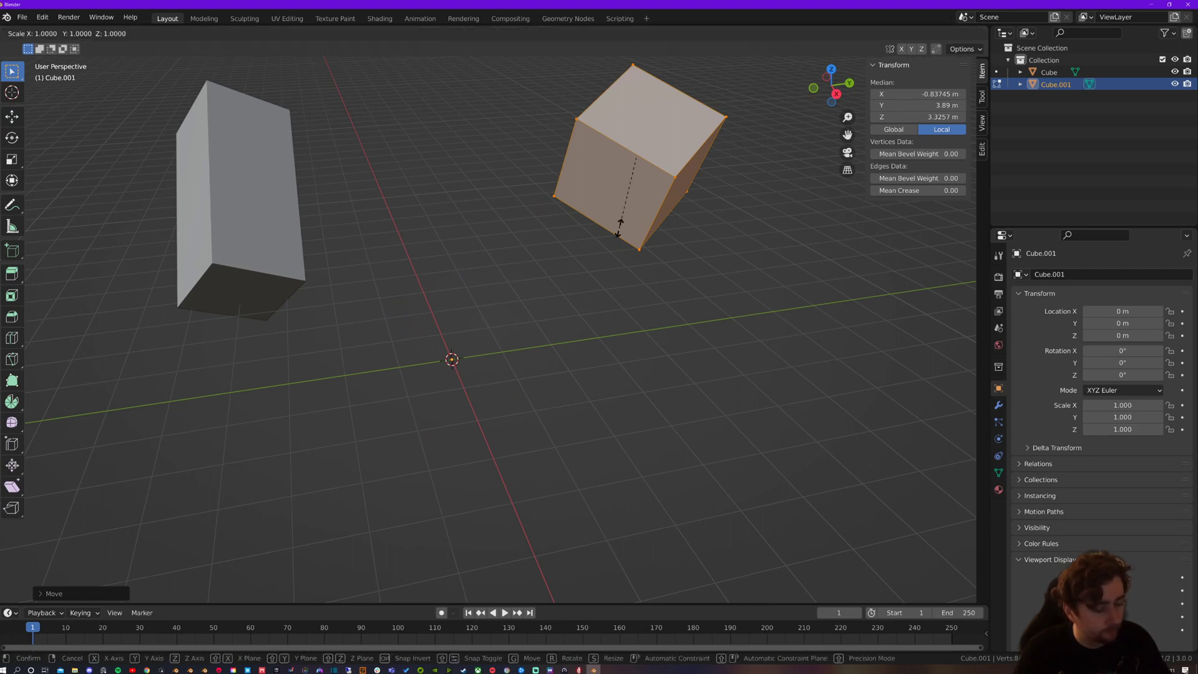
key("Escape")
Scale an edge ring around Individual Origins, stretching the mesh to 4.74 × 4.63 × 3.95 m
key("2")
left_click(693, 158, "alt")
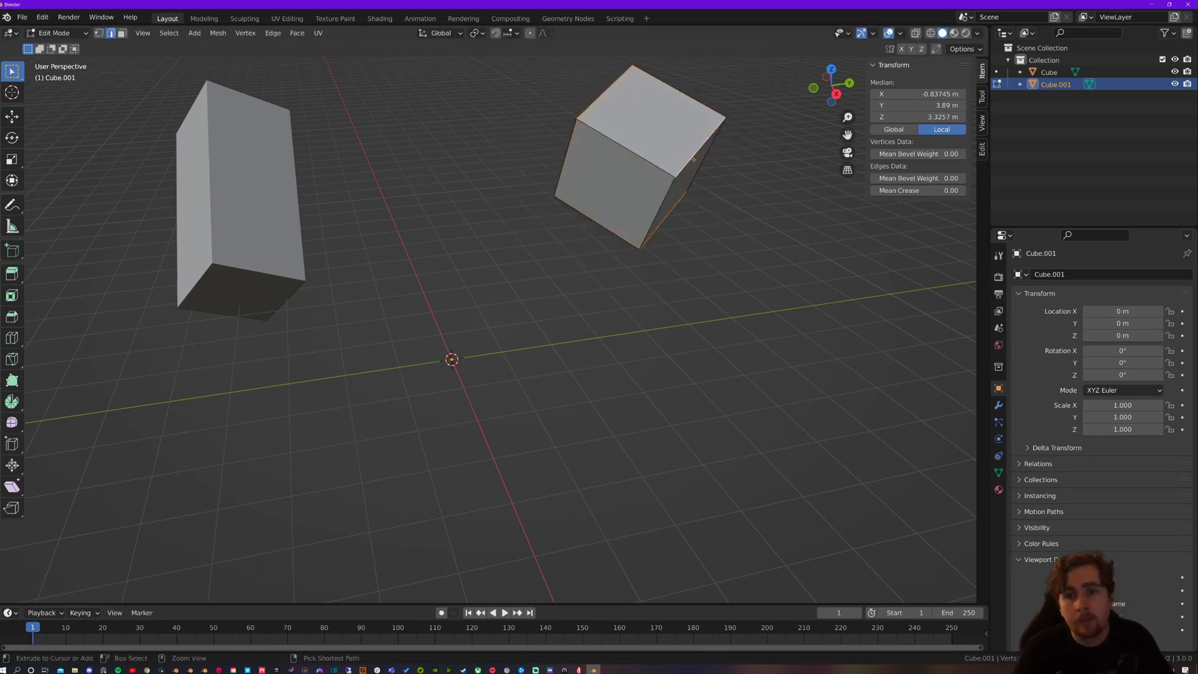
key("period")
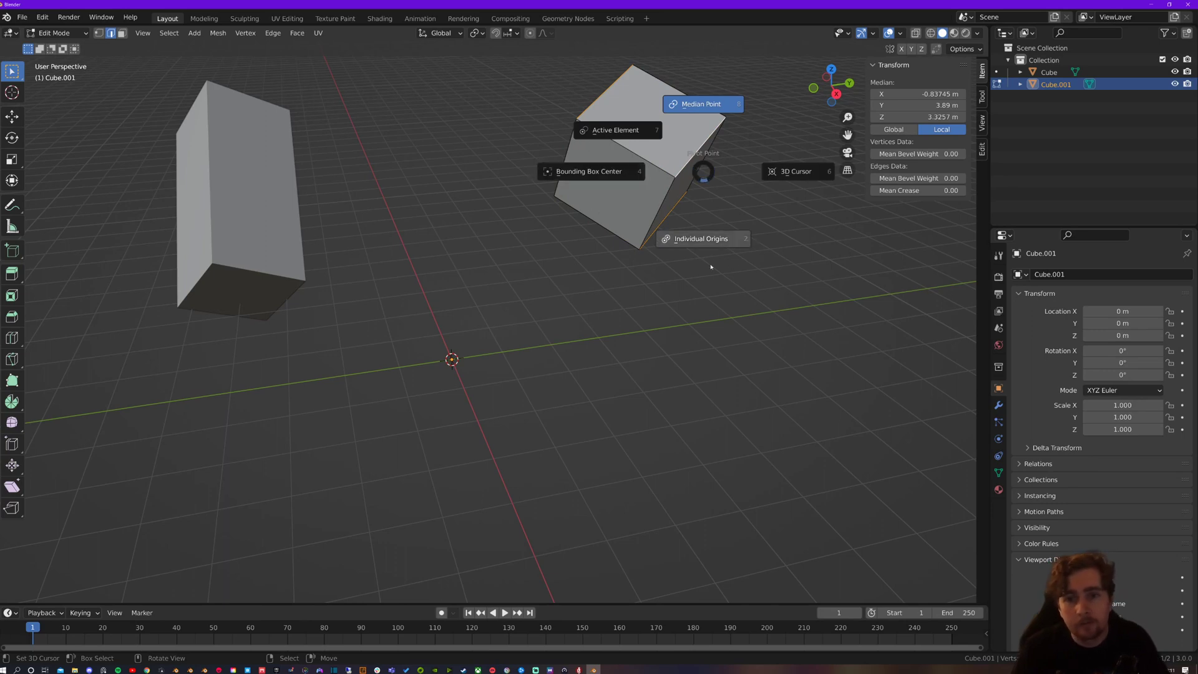
left_click(693, 241)
key("s")
left_click(822, 330)
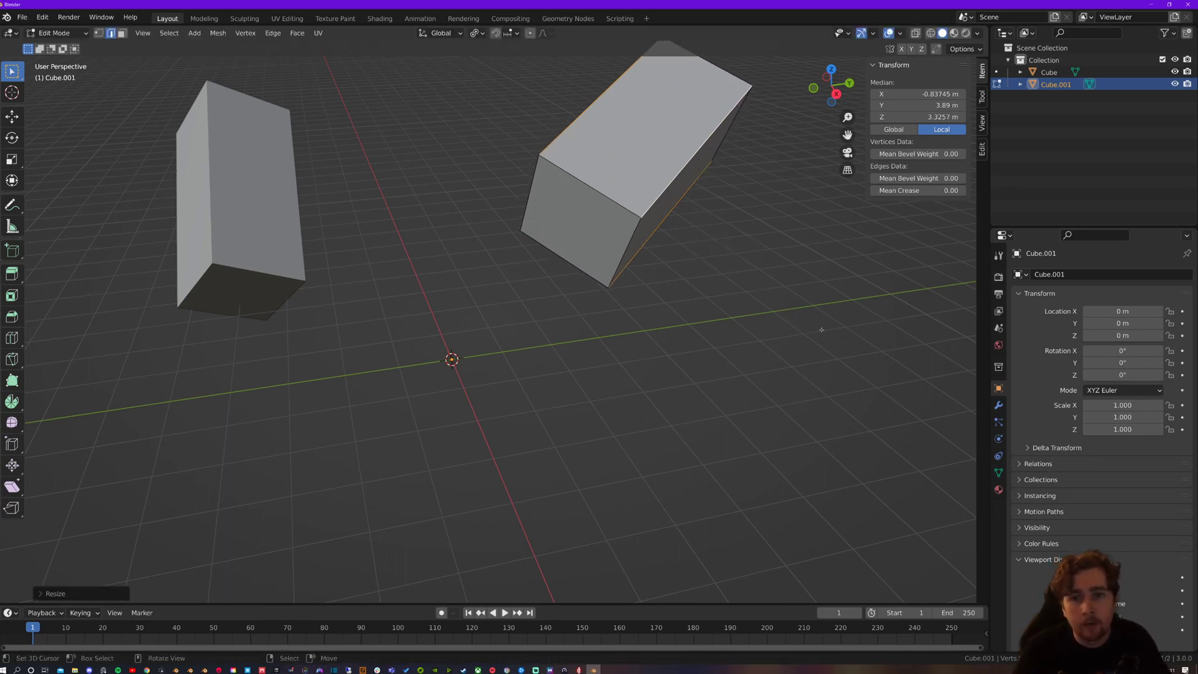
Return to Object Mode and select the tall first cube instead of Cube.001
key("Tab")
middle_click_drag(476, 204, 358, 220)
key("alt+a")
left_click(303, 274)
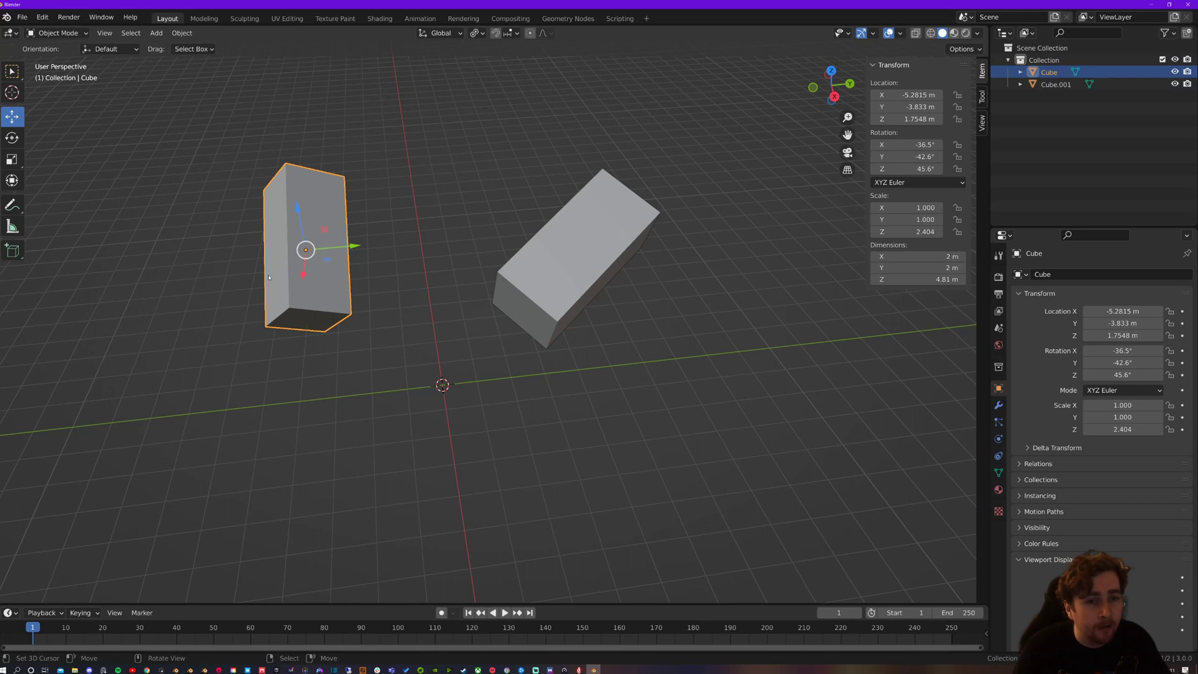
left_click(556, 245)
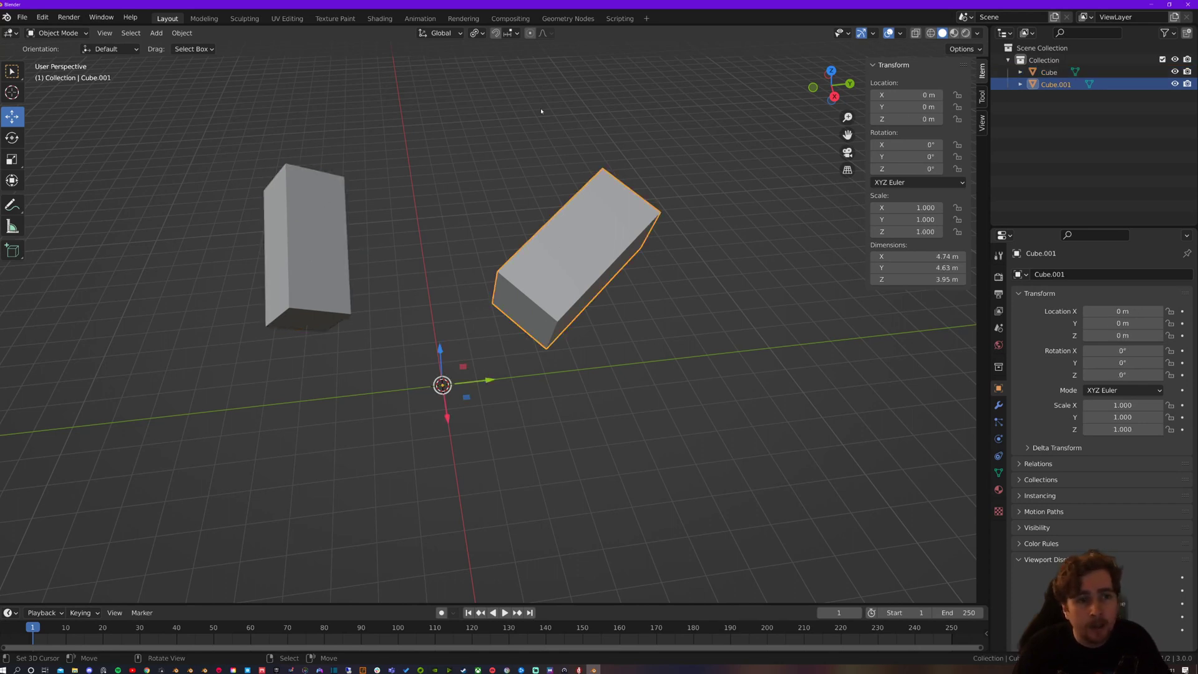
left_click(468, 349)
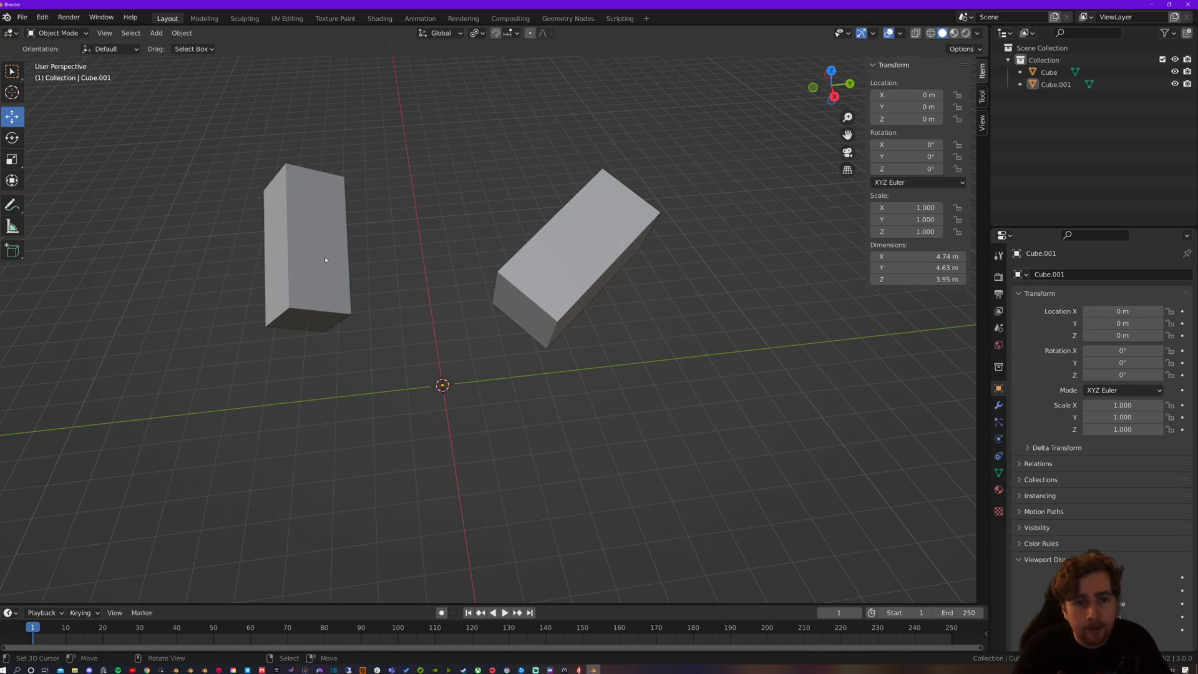
left_click(559, 266)
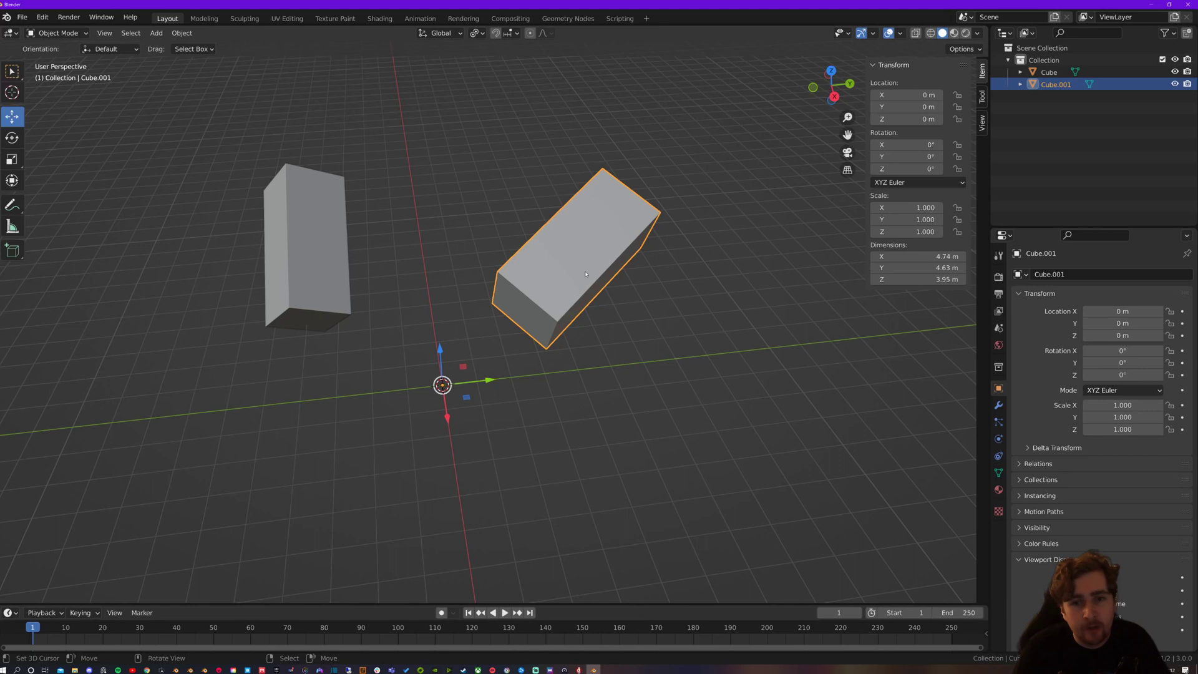
key("g")
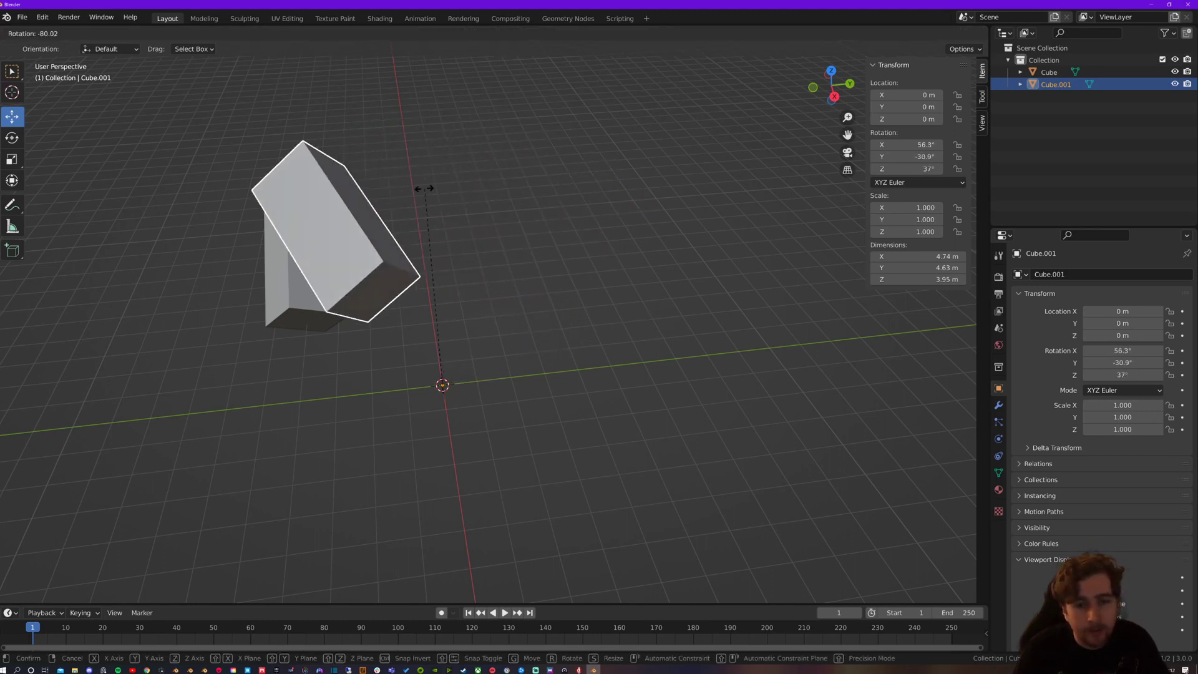
key("Escape")
key("g")
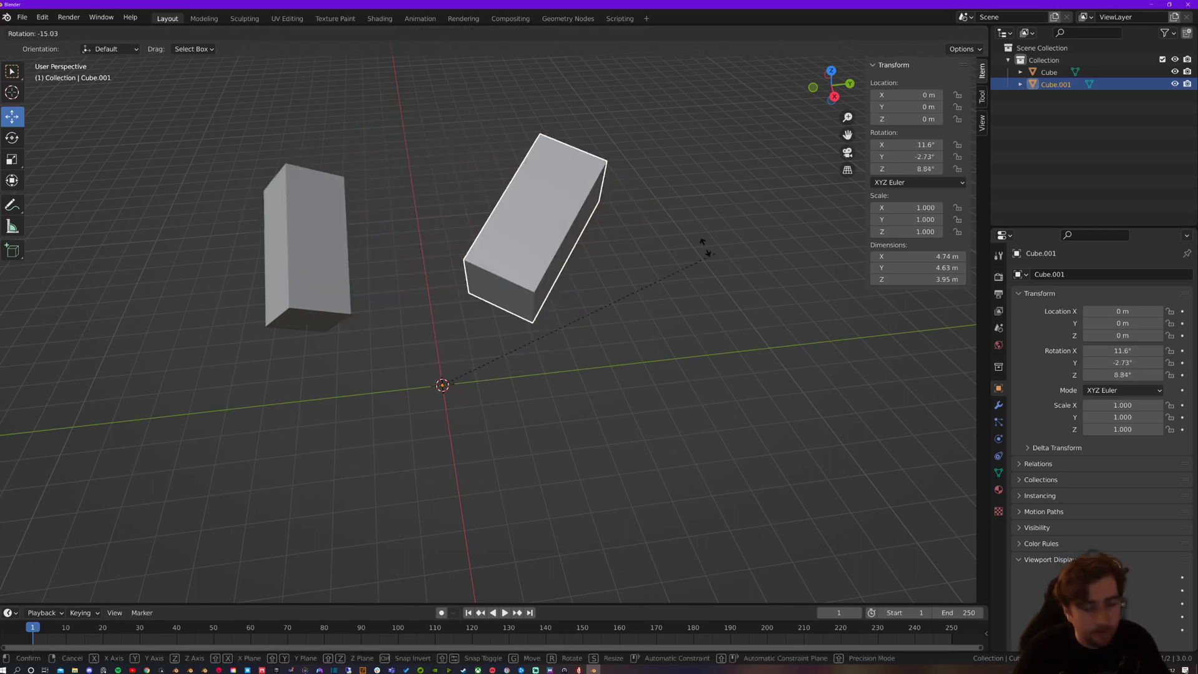
key("Escape")
key("g")
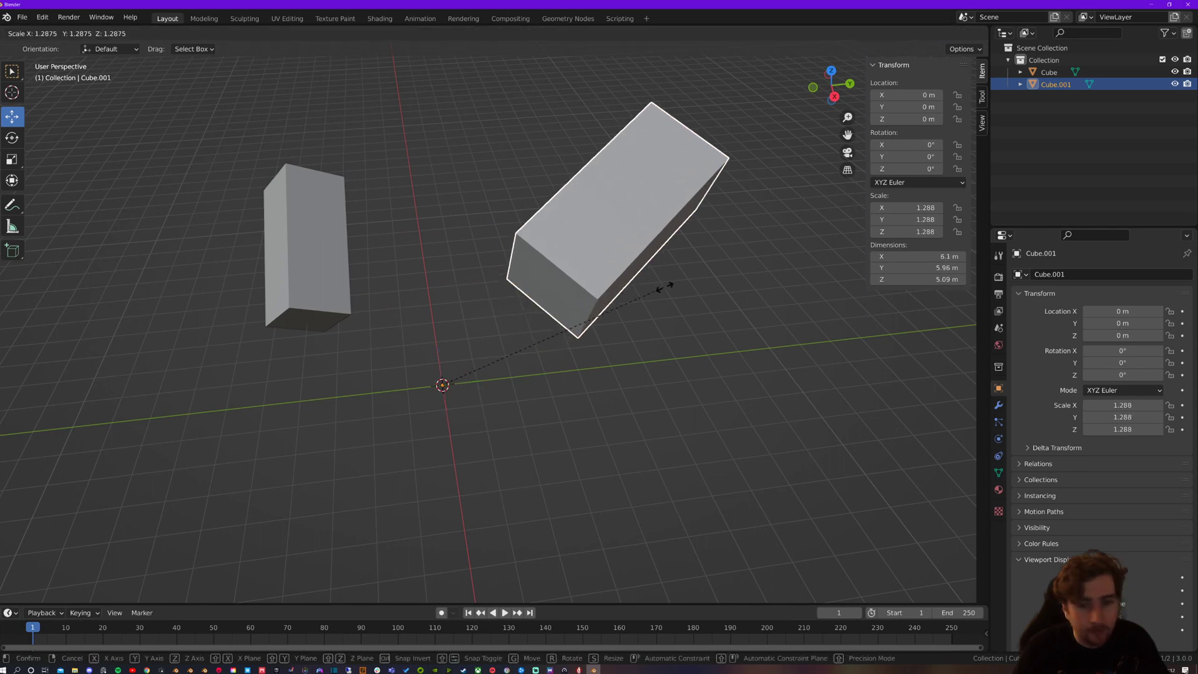
key("Escape")
left_click(300, 245)
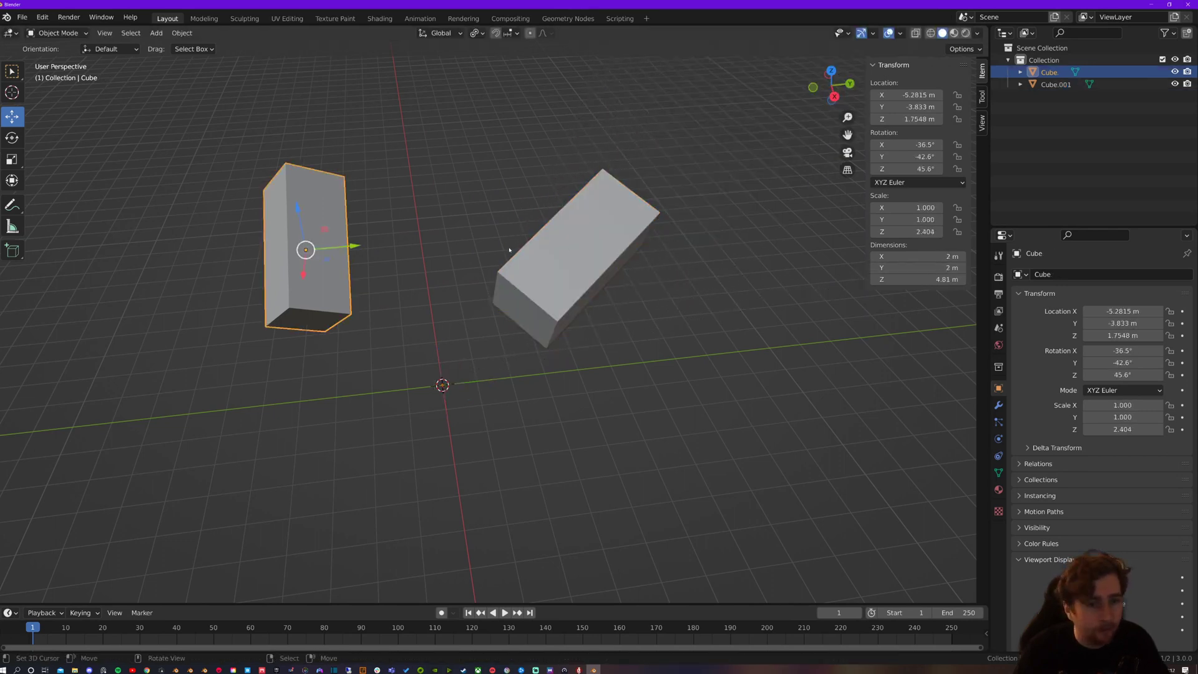
key("r")
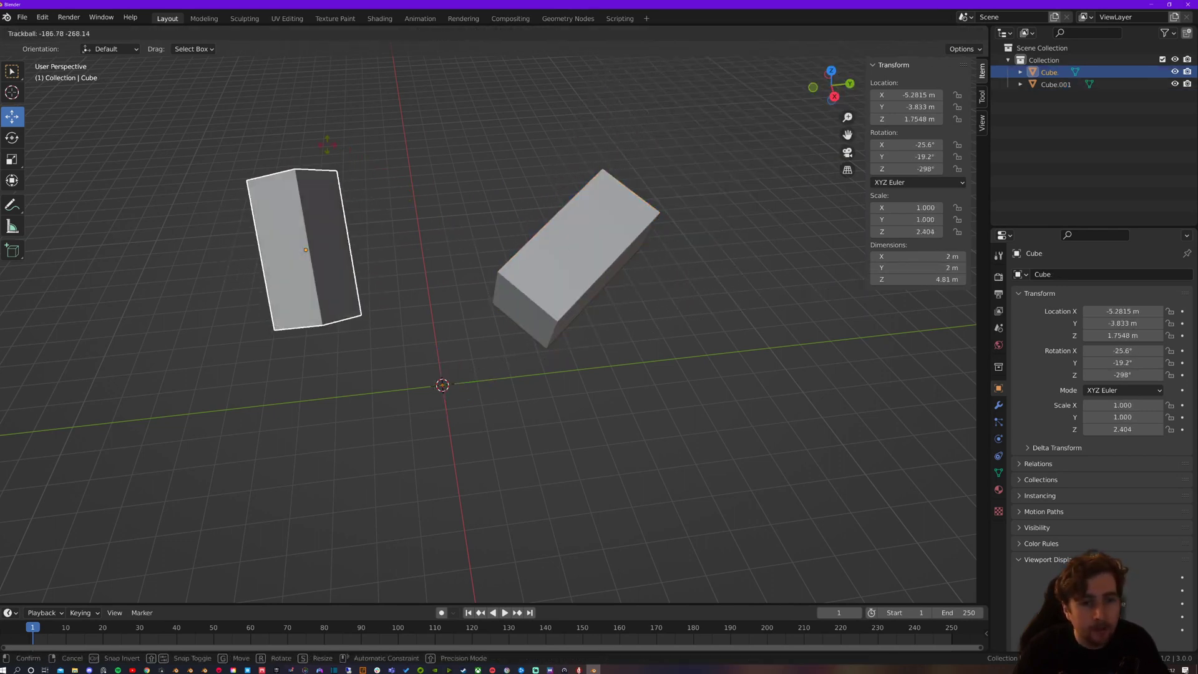
key("Escape")
key("s")
key("Escape")
left_click(379, 267)
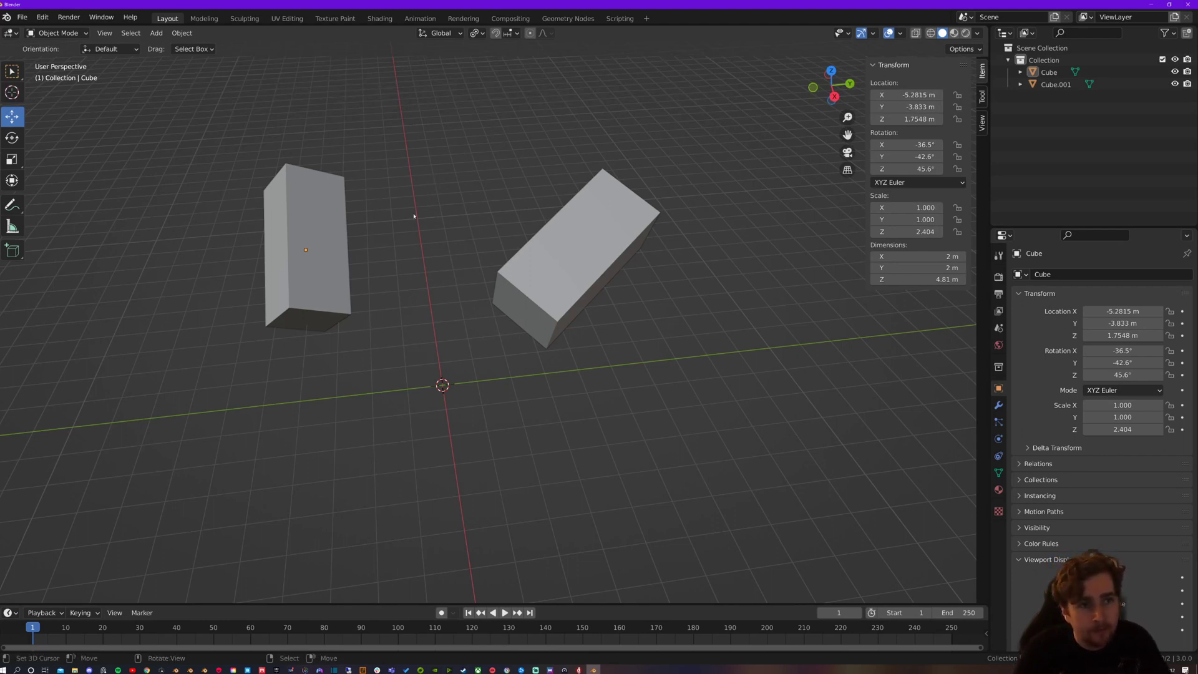
left_click(515, 289)
left_click(333, 269)
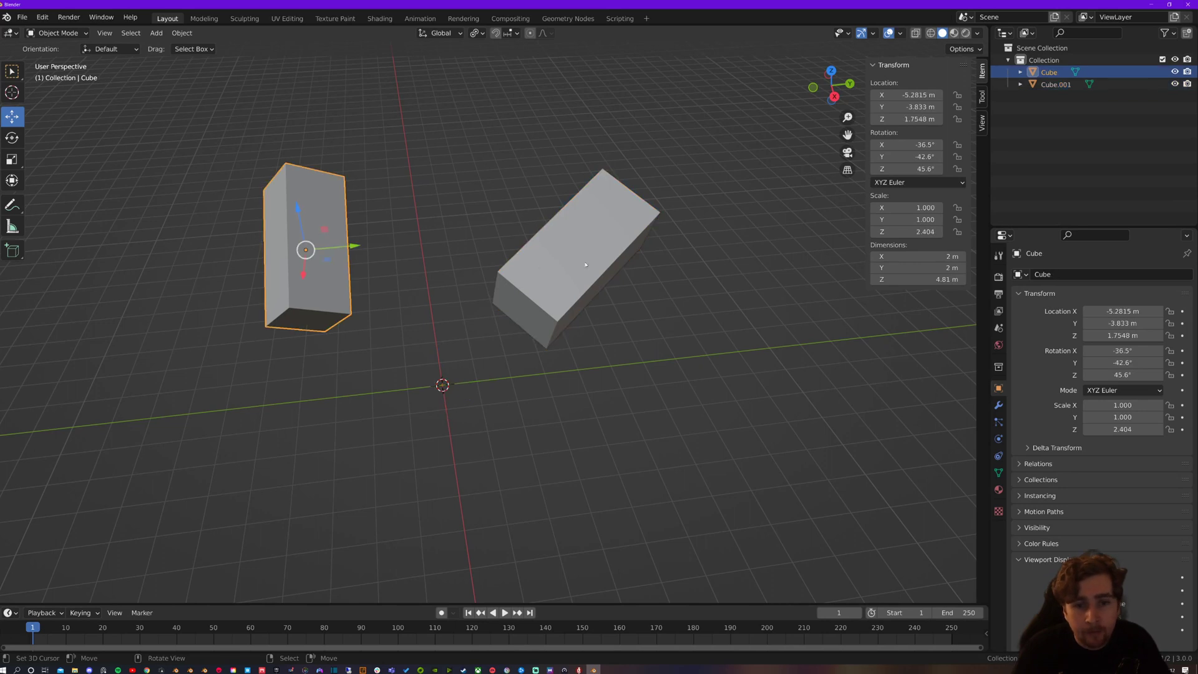
left_click(604, 263)
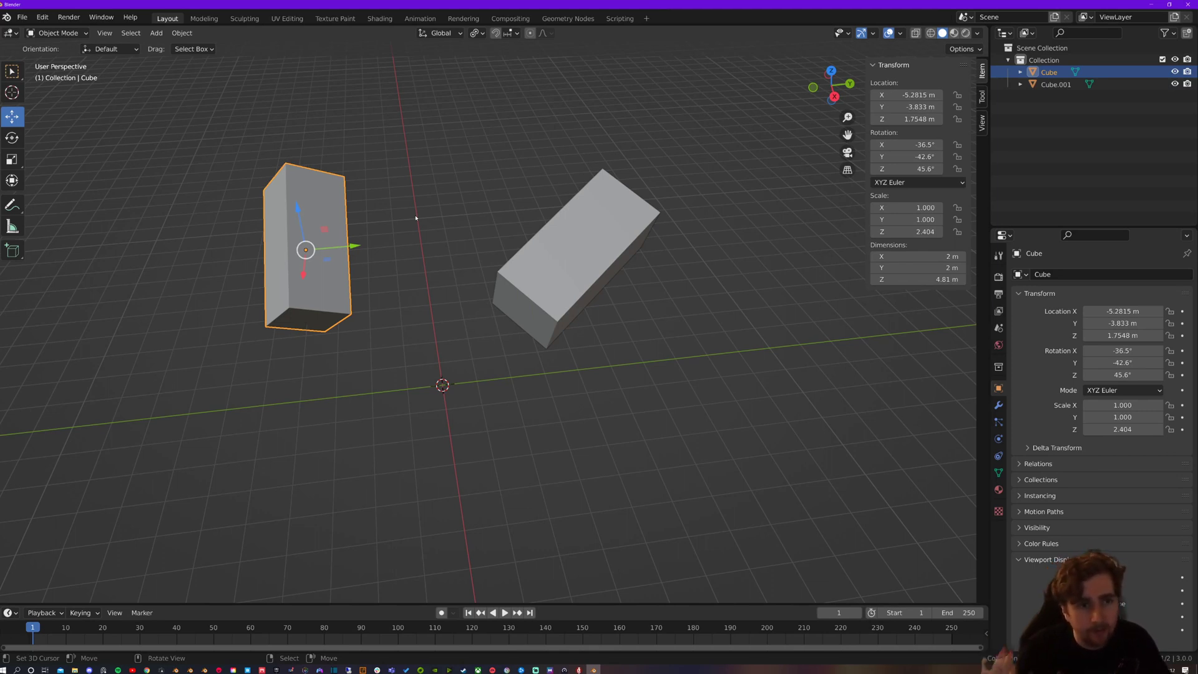
left_click(574, 262)
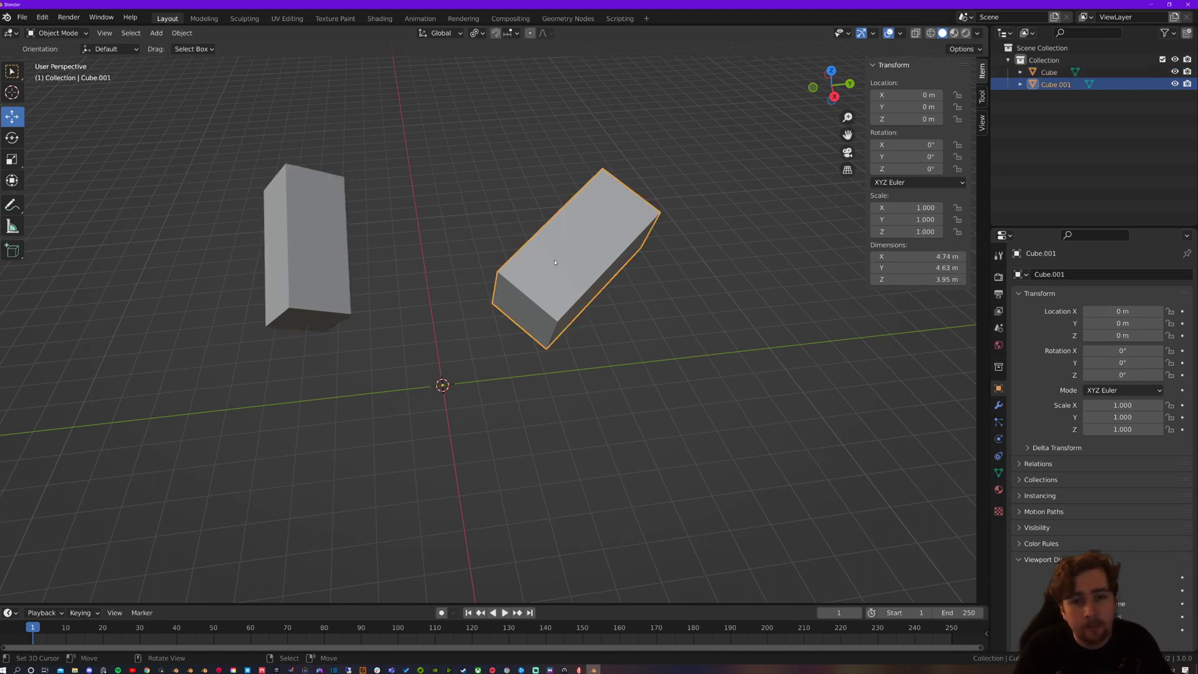
left_click(334, 262)
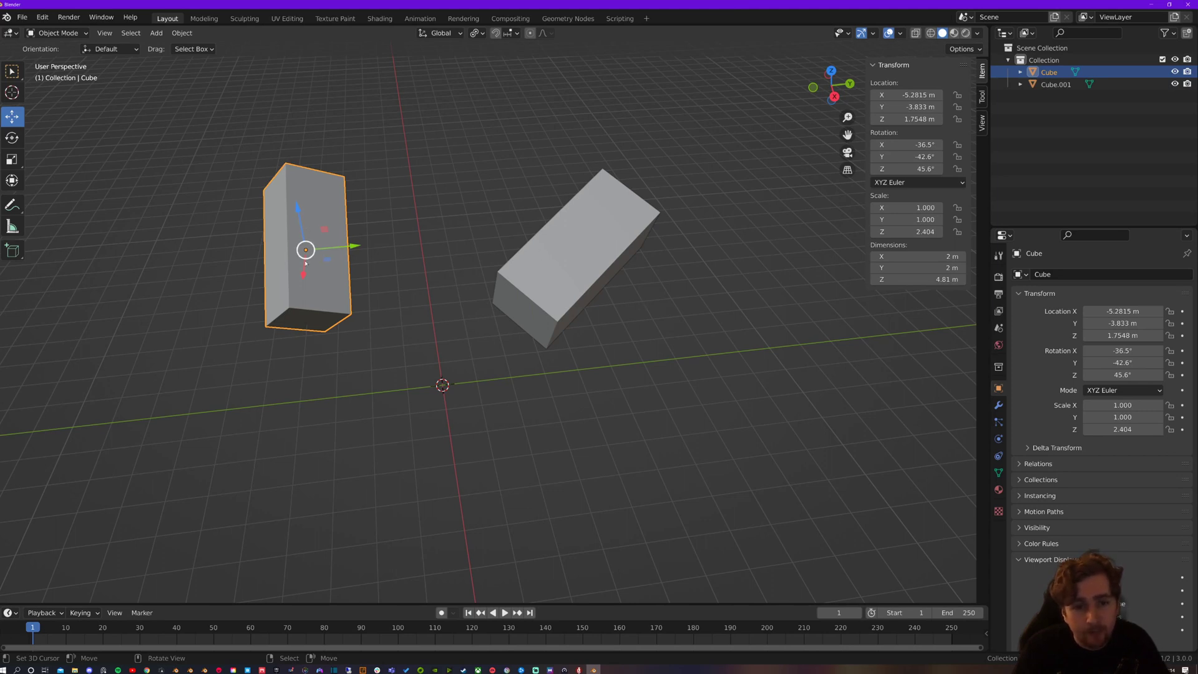
left_click(550, 278)
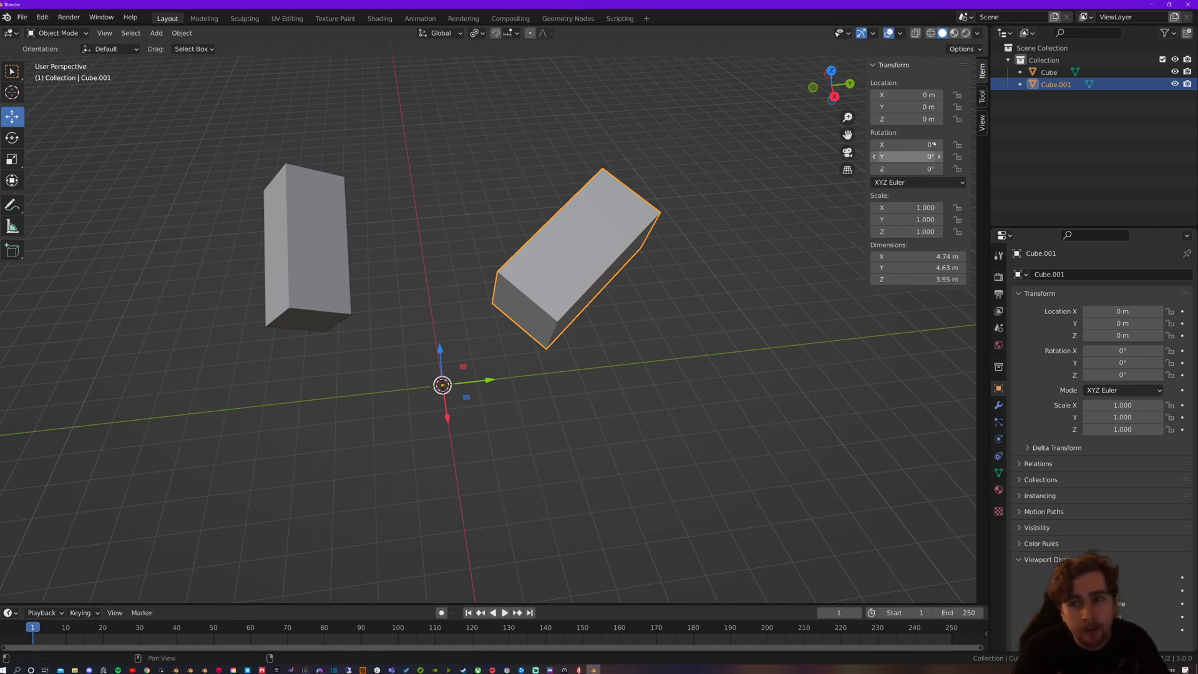
key("s")
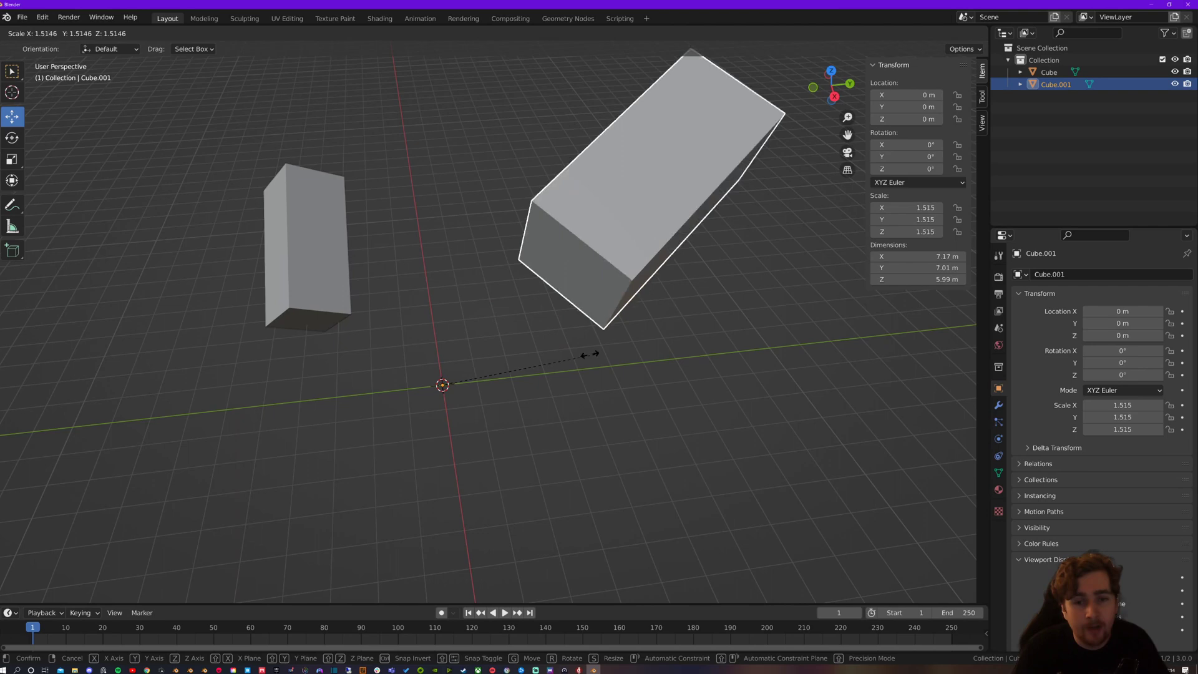
key("Escape")
key("Tab")
key("Tab")
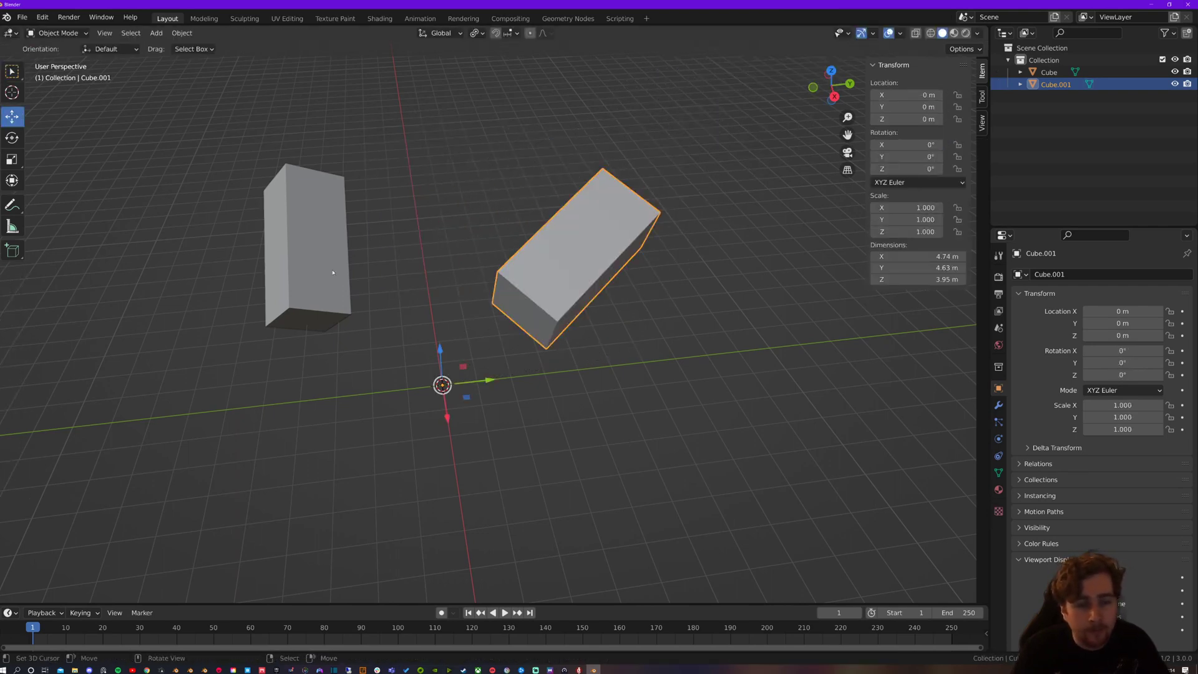
middle_click_drag(332, 266, 674, 383)
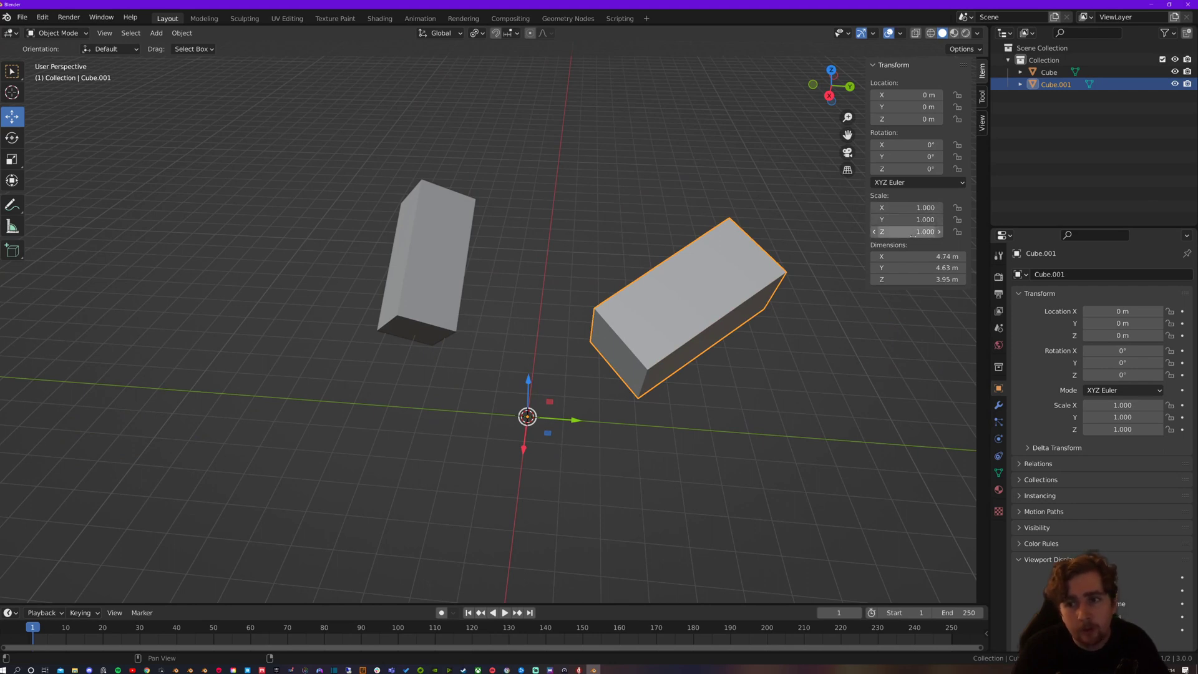
middle_click_drag(793, 357, 741, 340, "shift")
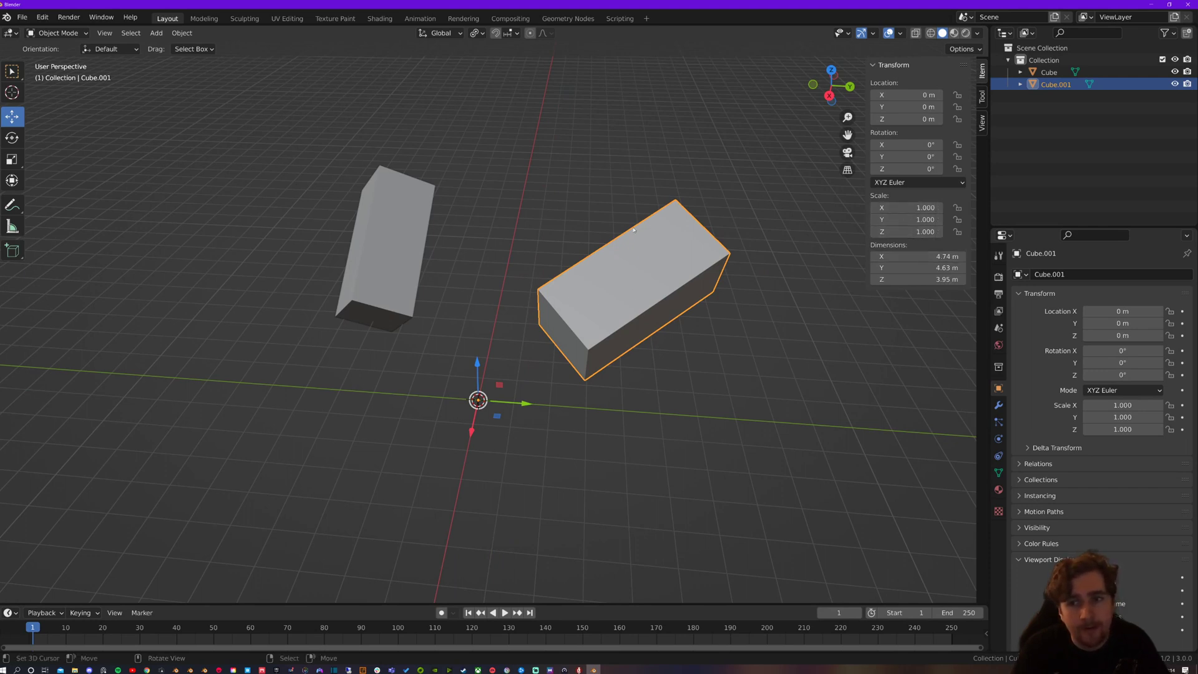
Set the tall cube's X, Y and Z location to 0 in the N panel
left_click(385, 283)
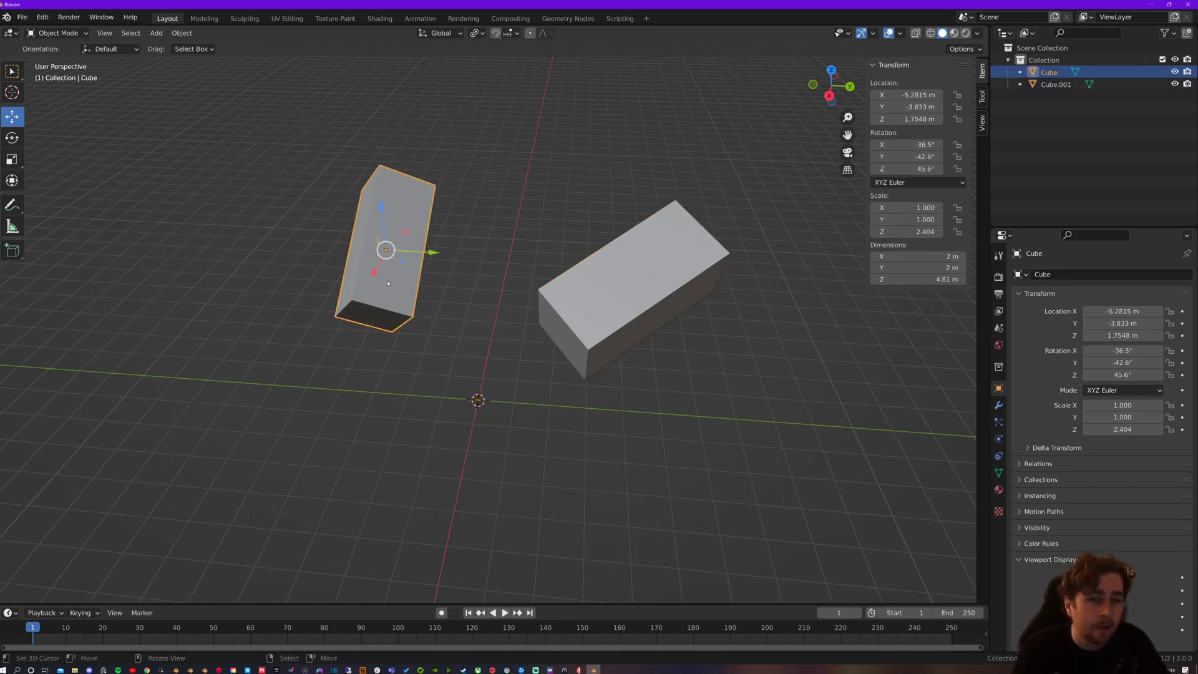
middle_click_drag(384, 282, 455, 155)
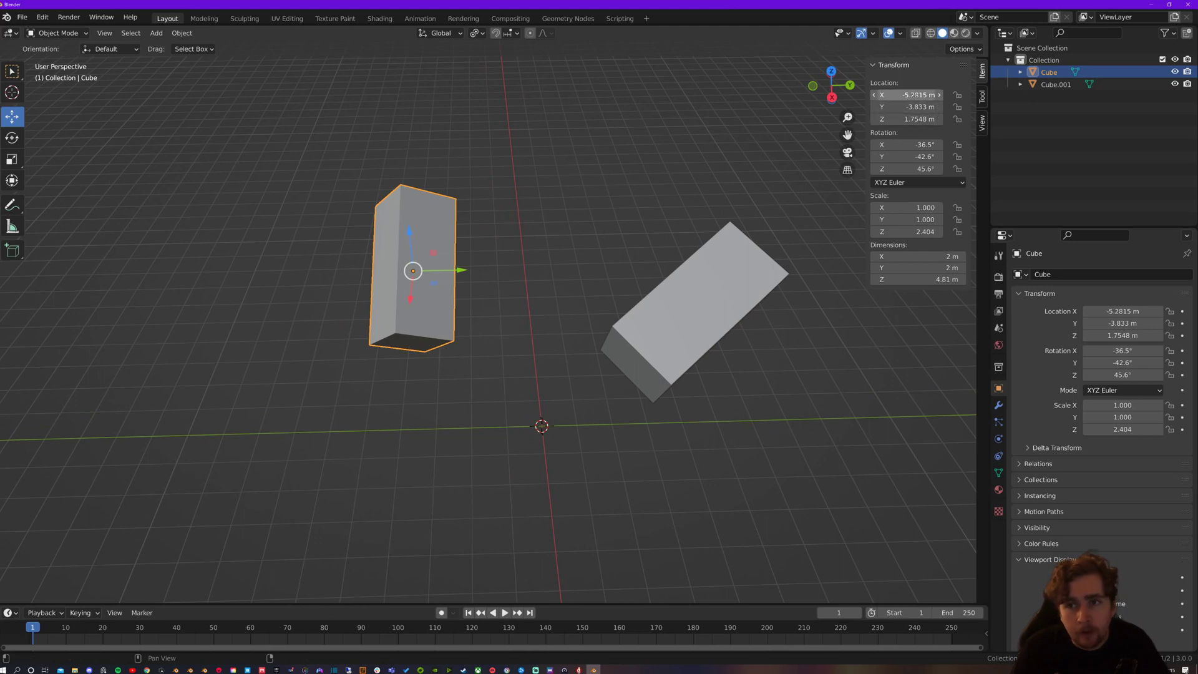
left_click(908, 94)
type("0")
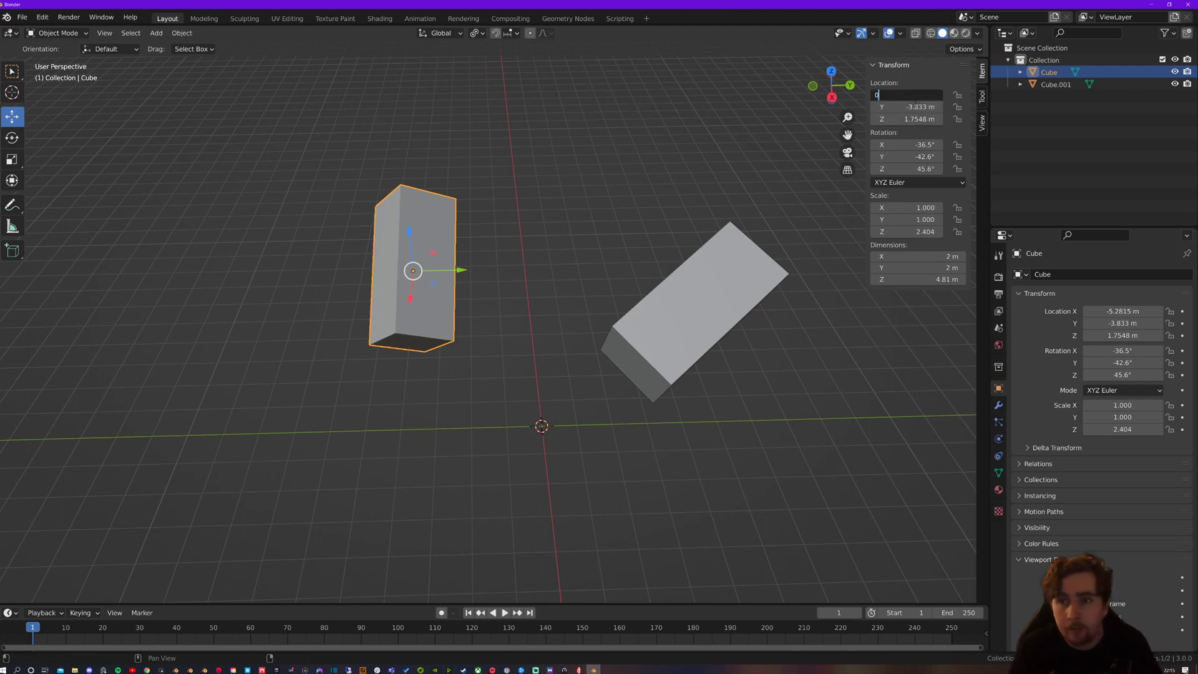
key("Tab")
type("0")
key("Tab")
type("0")
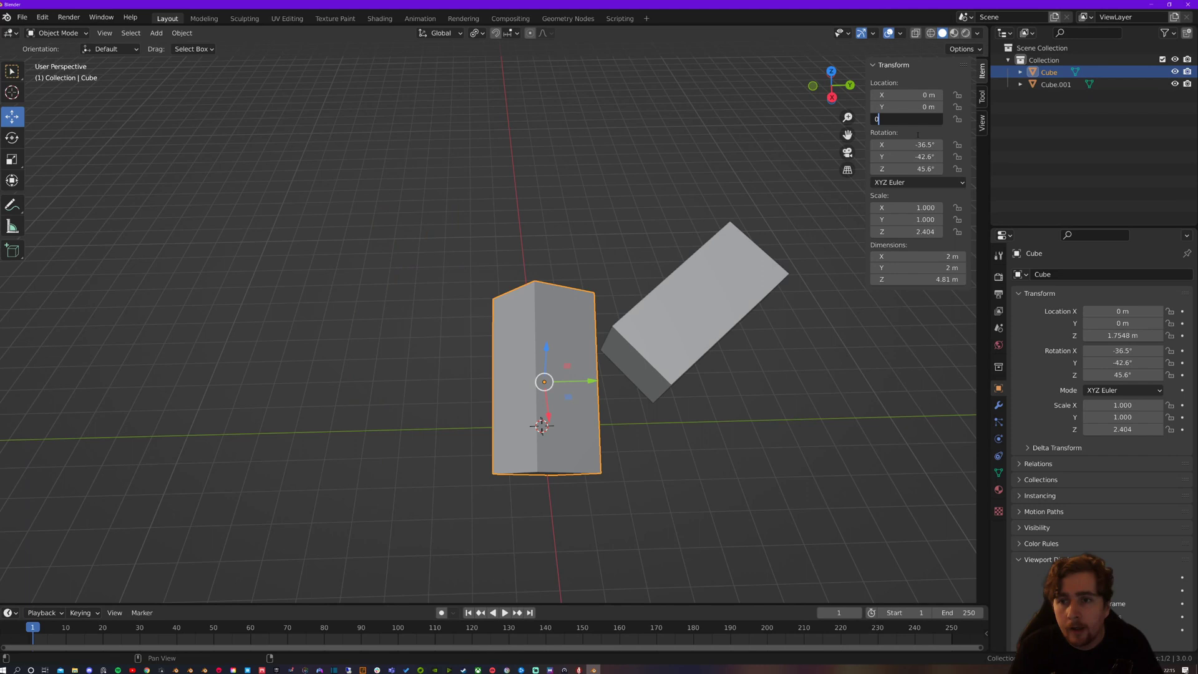
key("Tab")
Set the cube's X, Y and Z rotation to 0 so it stands upright
type("0")
key("Tab")
type("0")
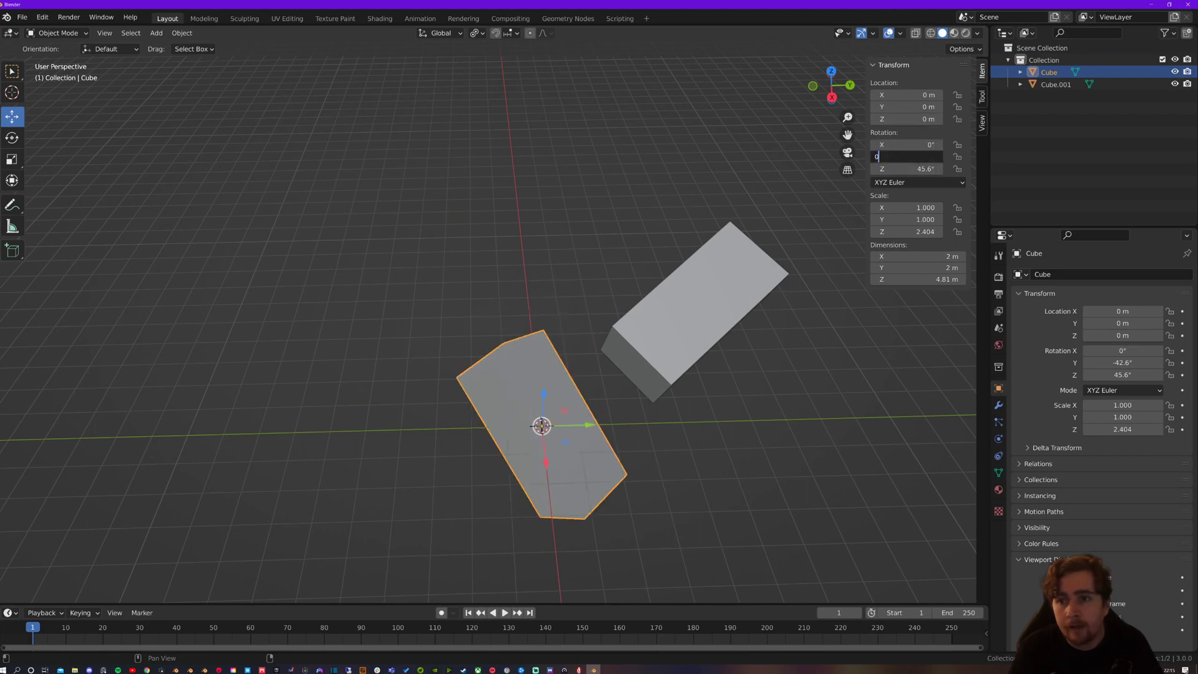
key("Tab")
type("0")
key("Return")
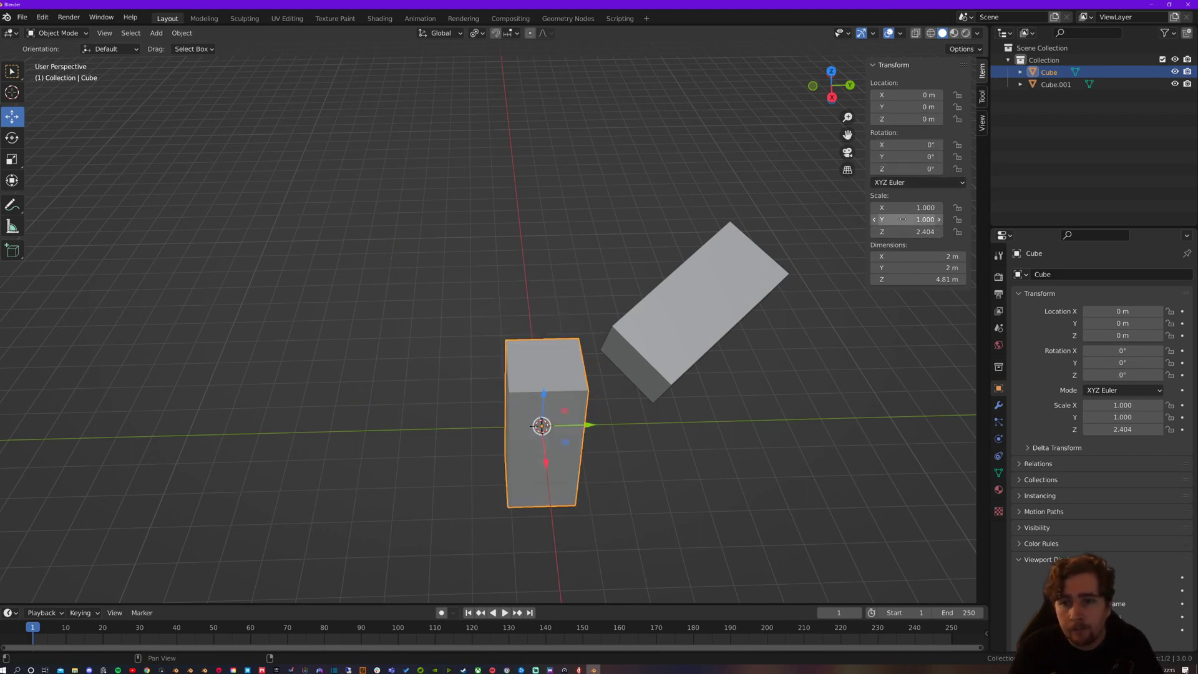
Set the cube's Z scale to 0, flattening it, then back to 1
left_click(916, 232)
type("0")
key("Return")
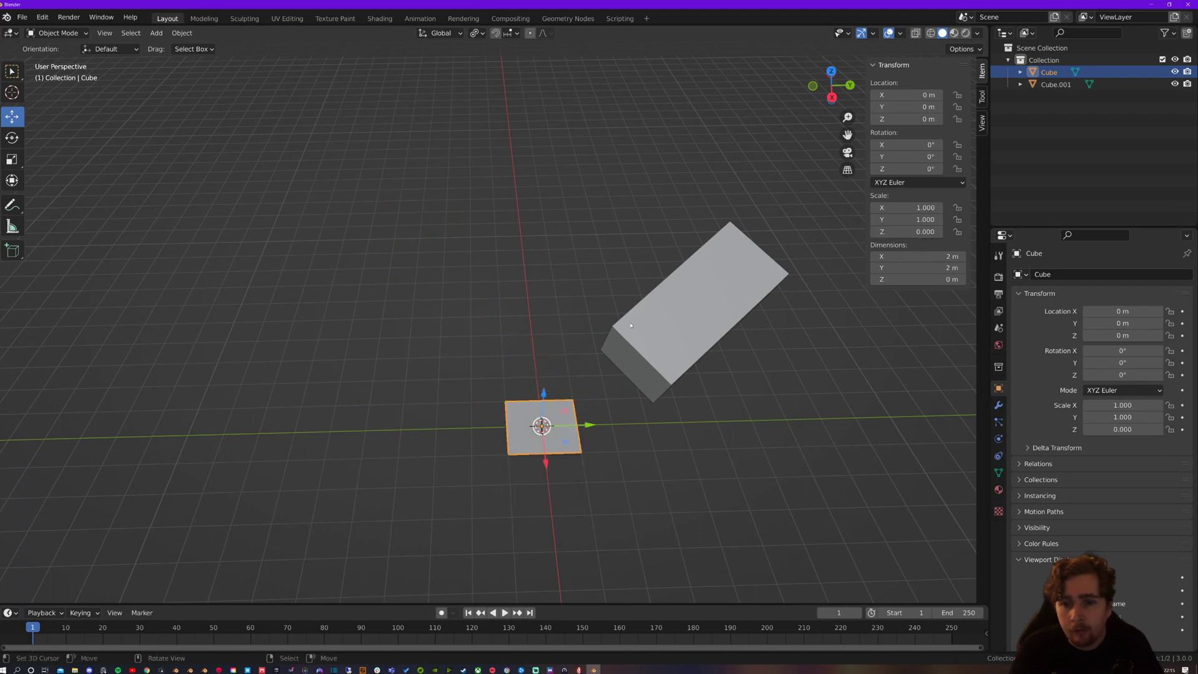
left_click(910, 232)
type("1")
key("Return")
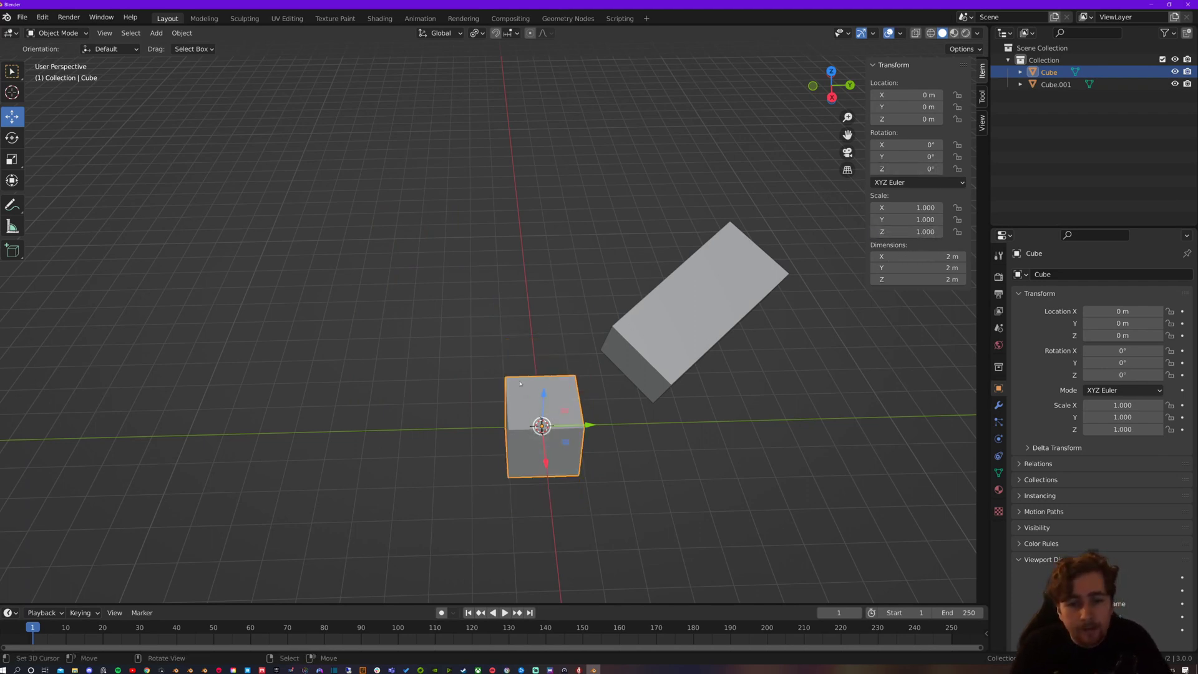
Restore the Z scale 2.404, tilt and location (-5.2815, -3.833, 1.7548) m
middle_click_drag(624, 464, 572, 313)
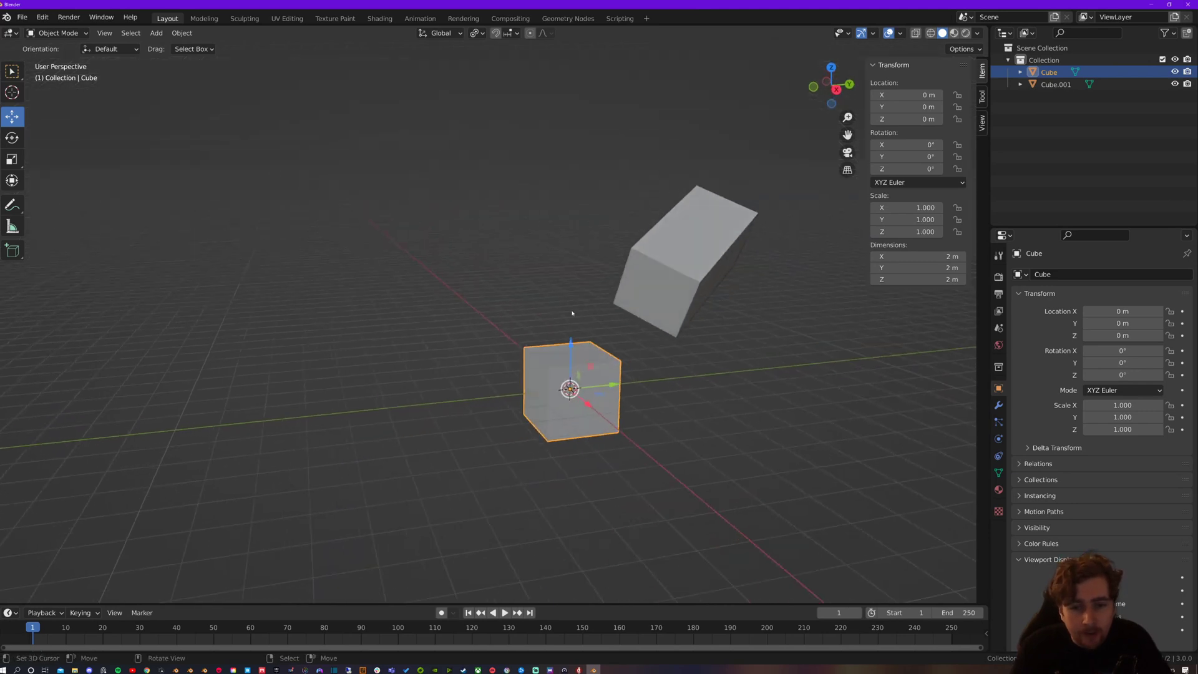
key("s")
key("z")
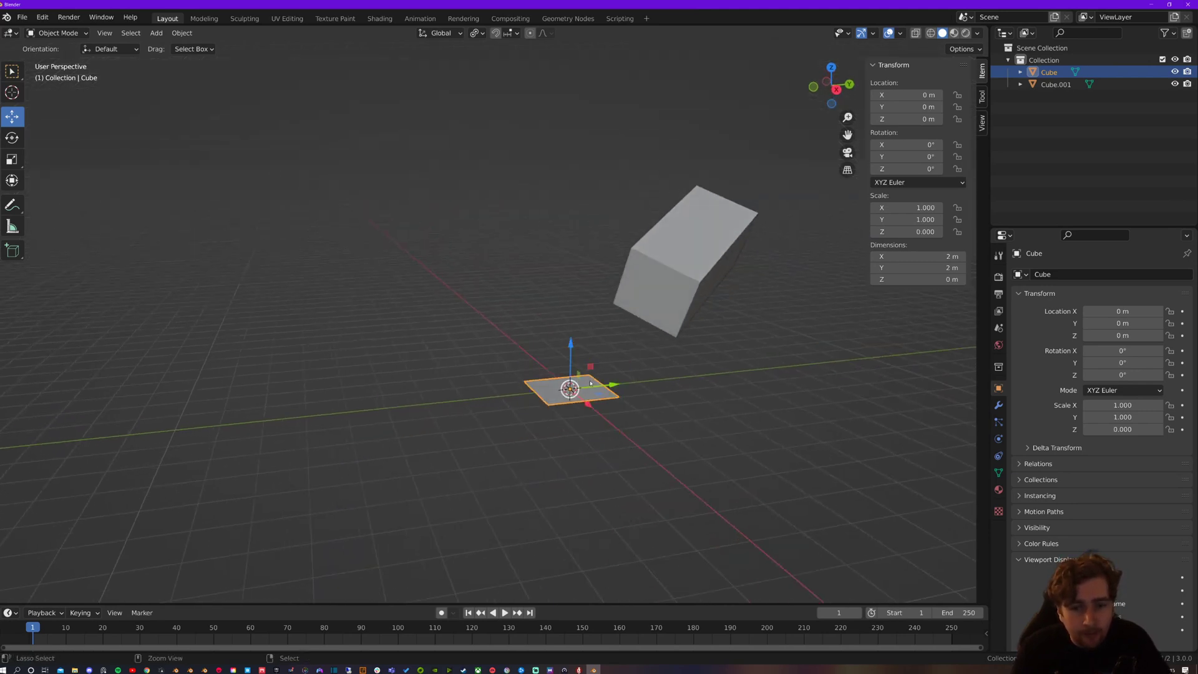
key("r")
left_click(592, 386)
key("g")
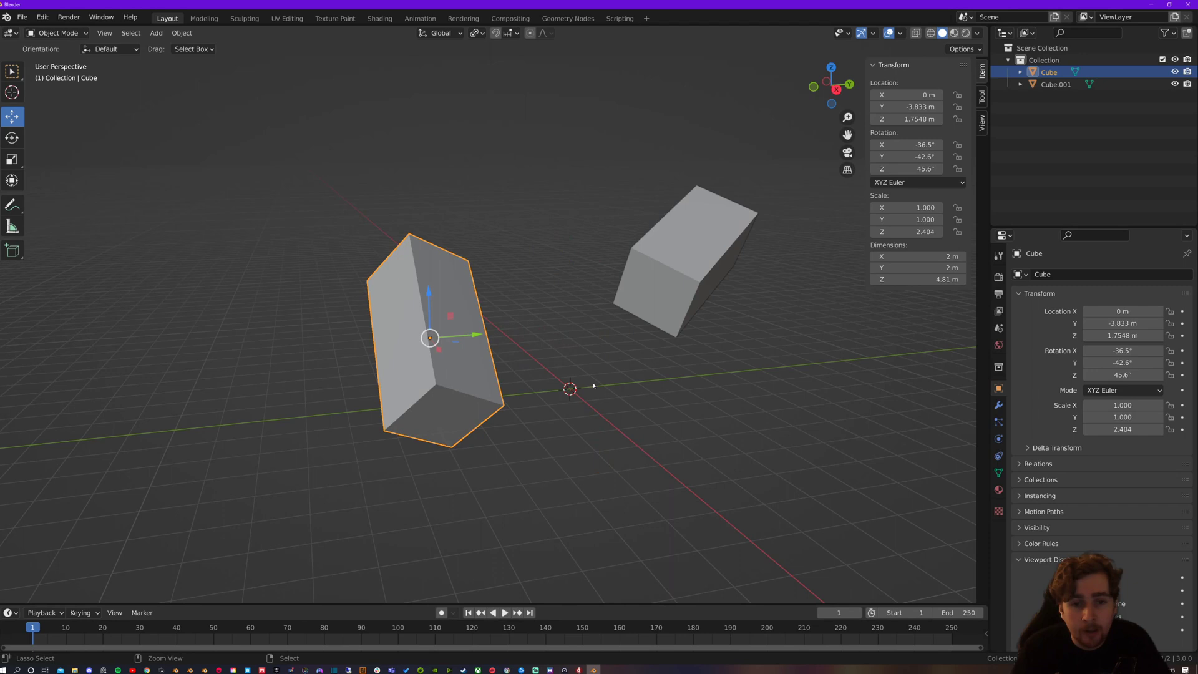
left_click(594, 386)
middle_click_drag(511, 332, 717, 268)
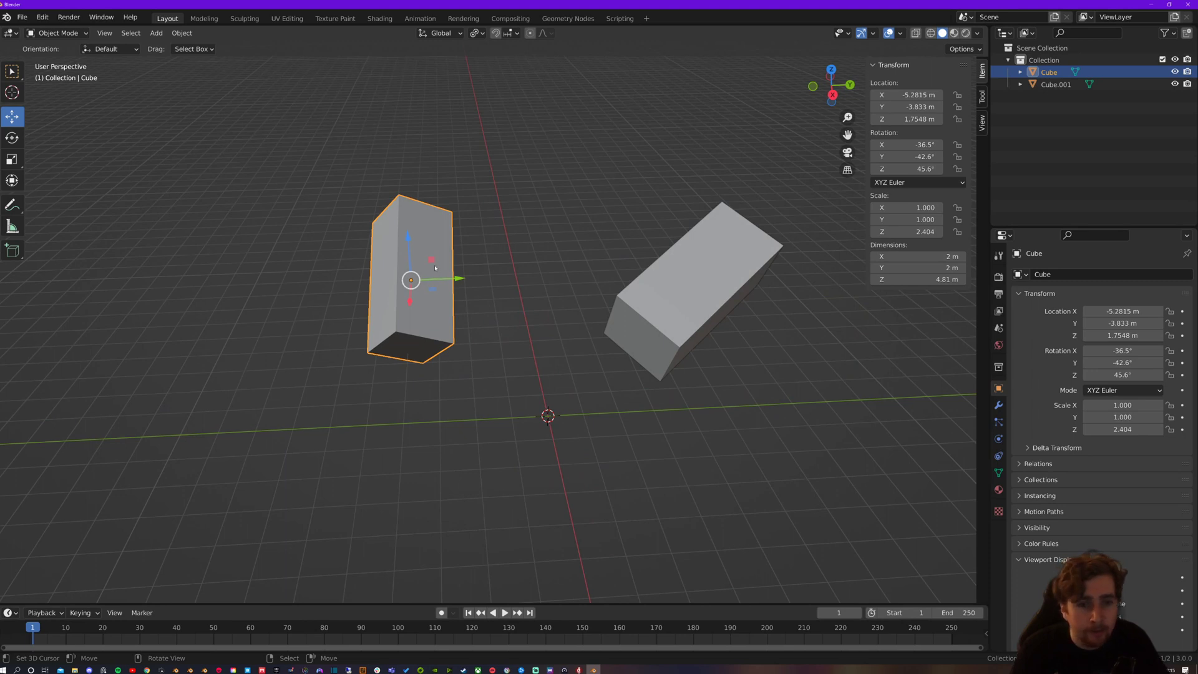
key("BackSpace")
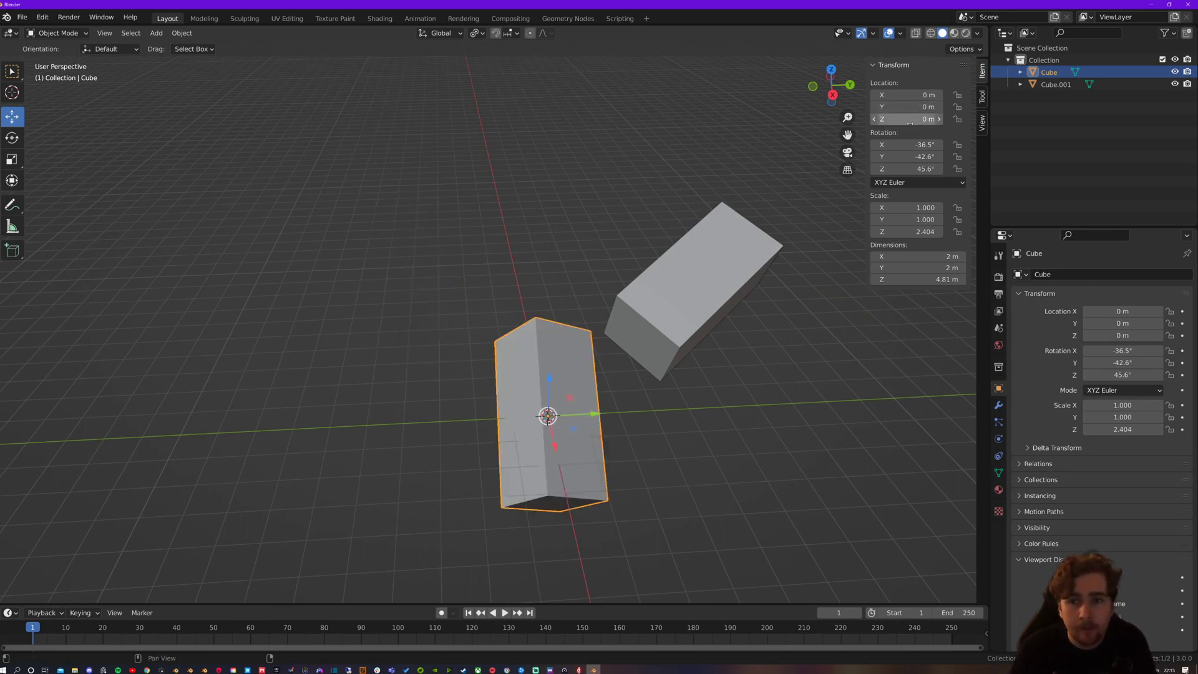
key("BackSpace")
key("BackSpace")
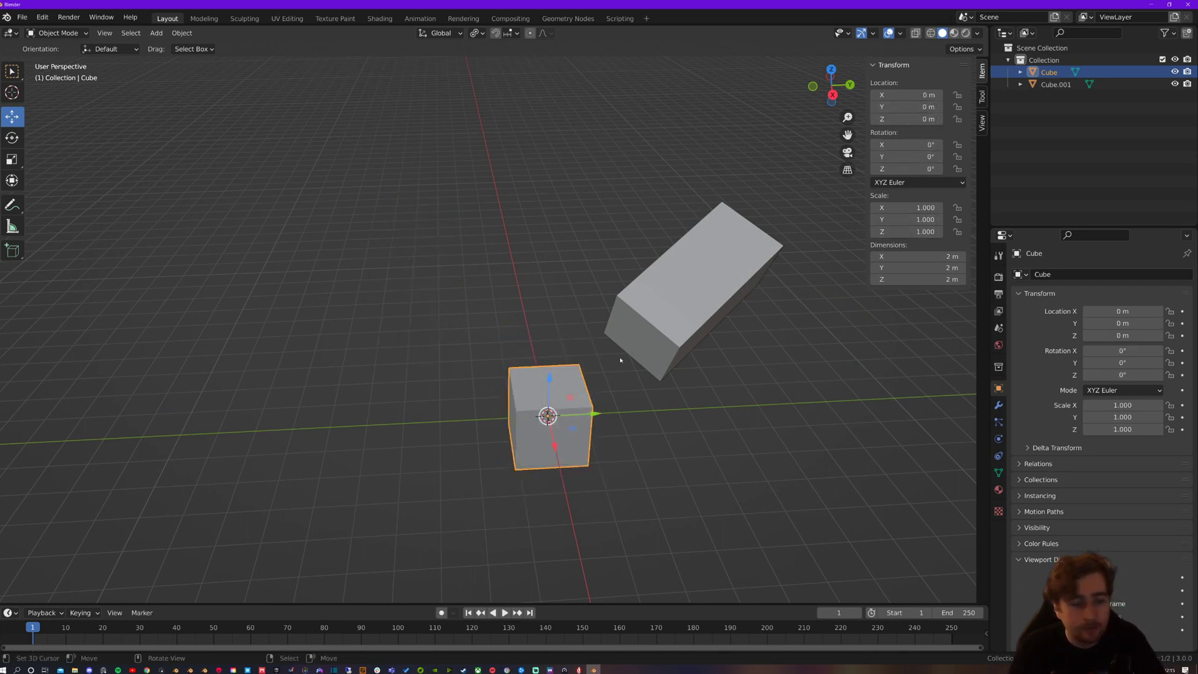
key("ctrl+z")
key("ctrl+z")
key("ctrl+z")
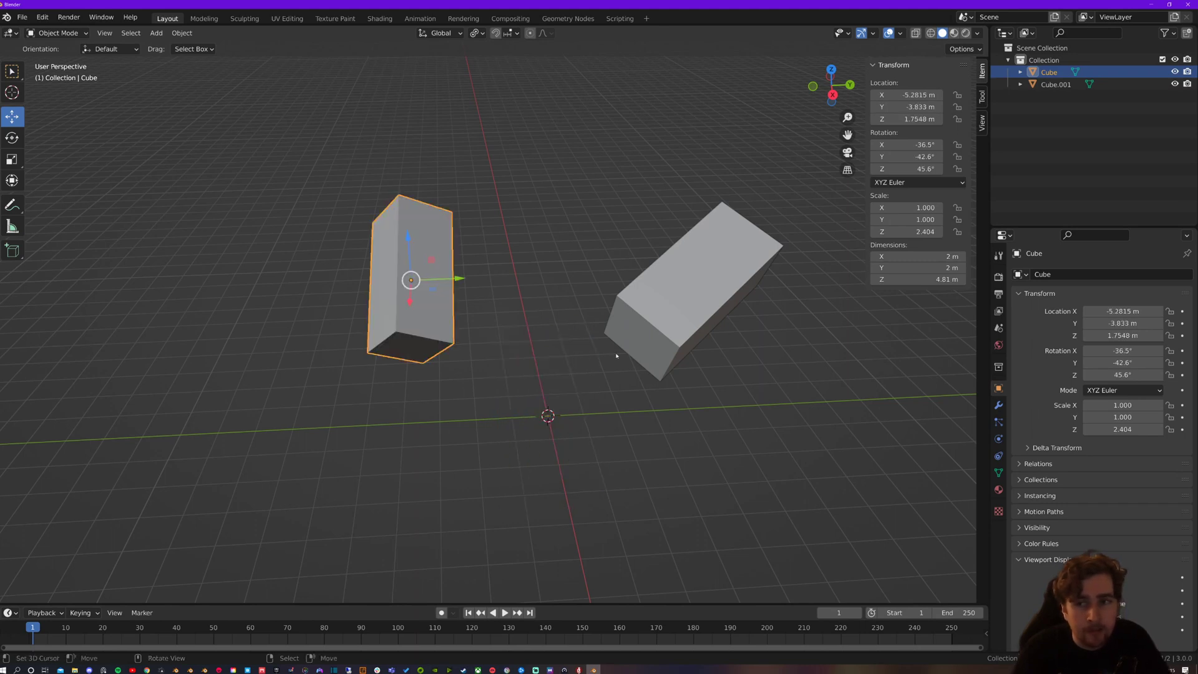
middle_click_drag(546, 354, 554, 366, "shift")
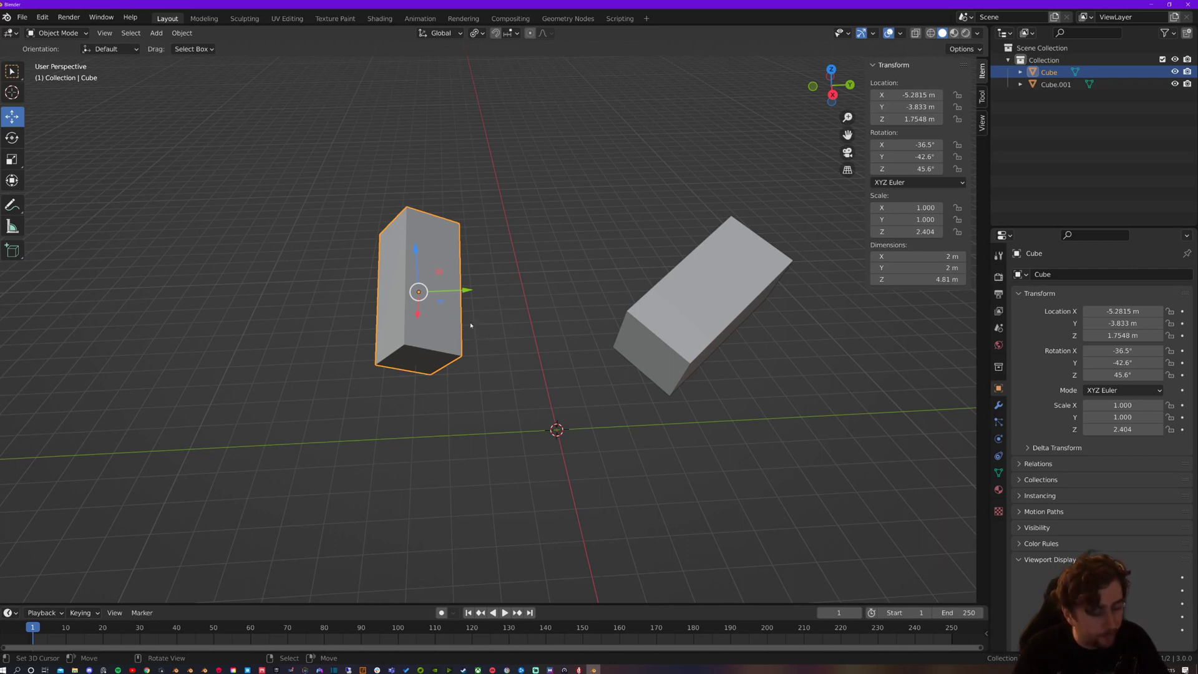
key("g")
key("Escape")
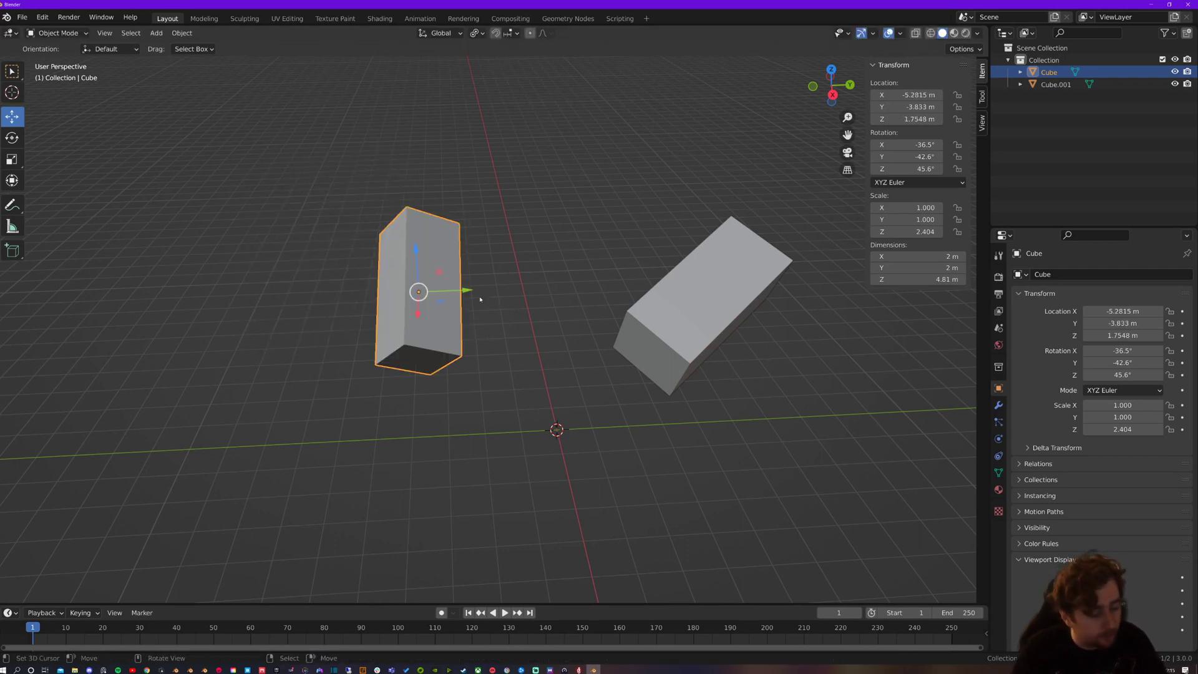
key("r")
left_click(453, 275)
key("s")
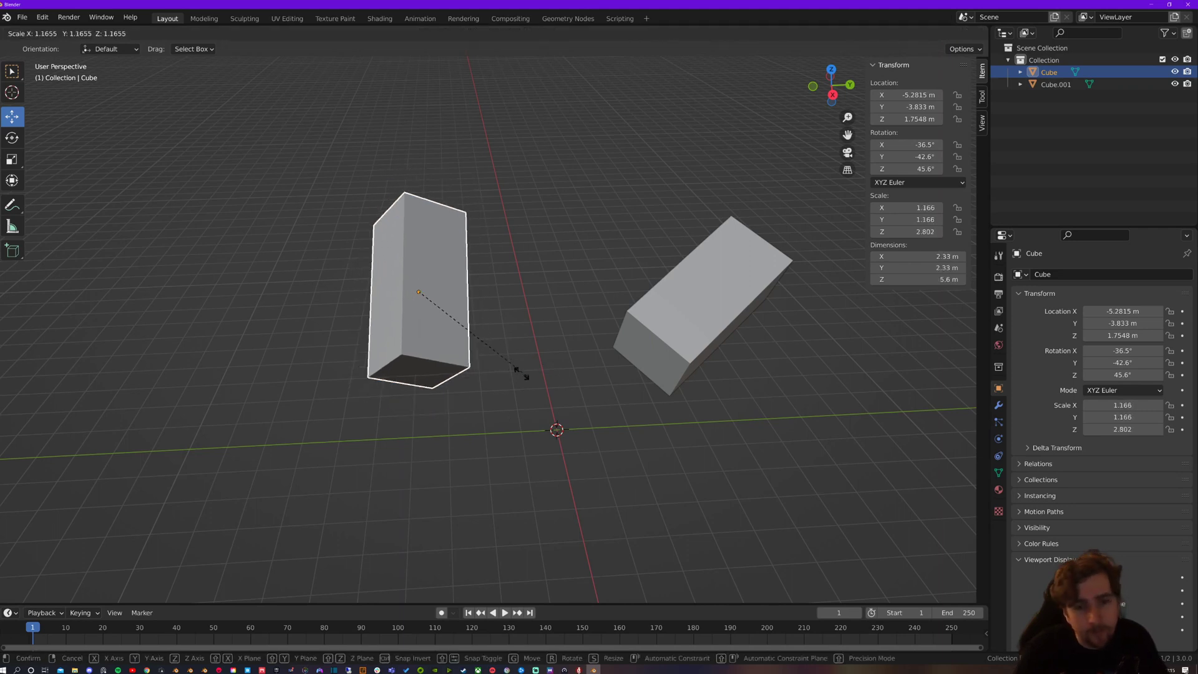
key("Escape")
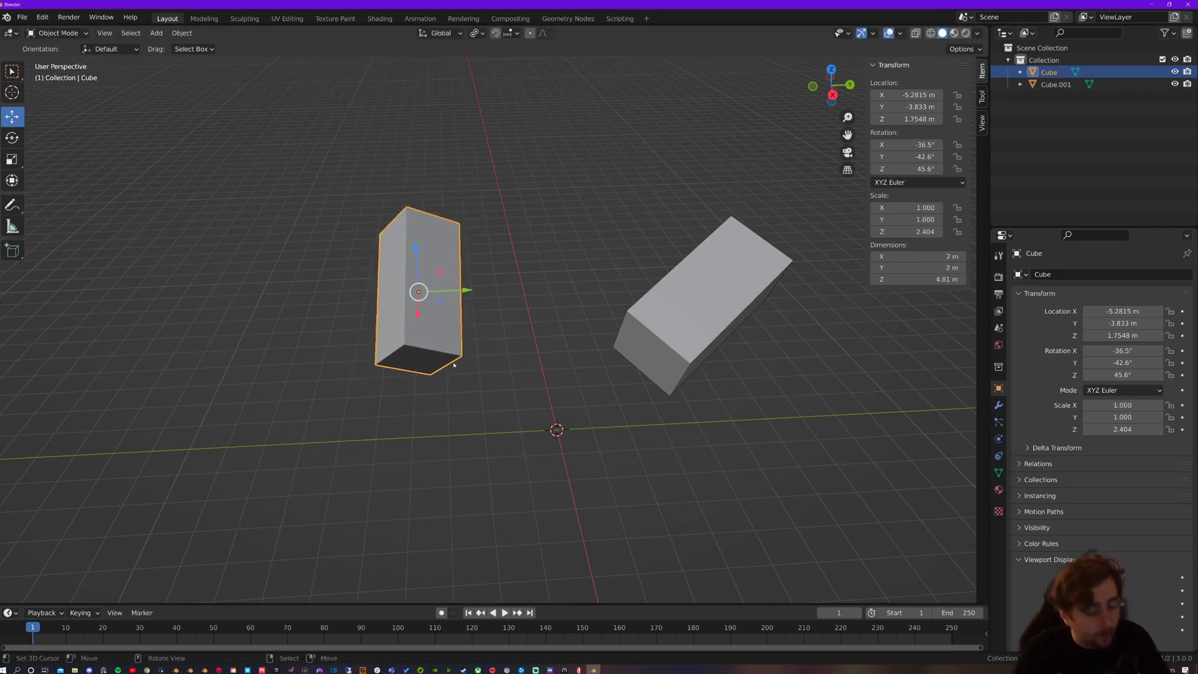
key("alt+g")
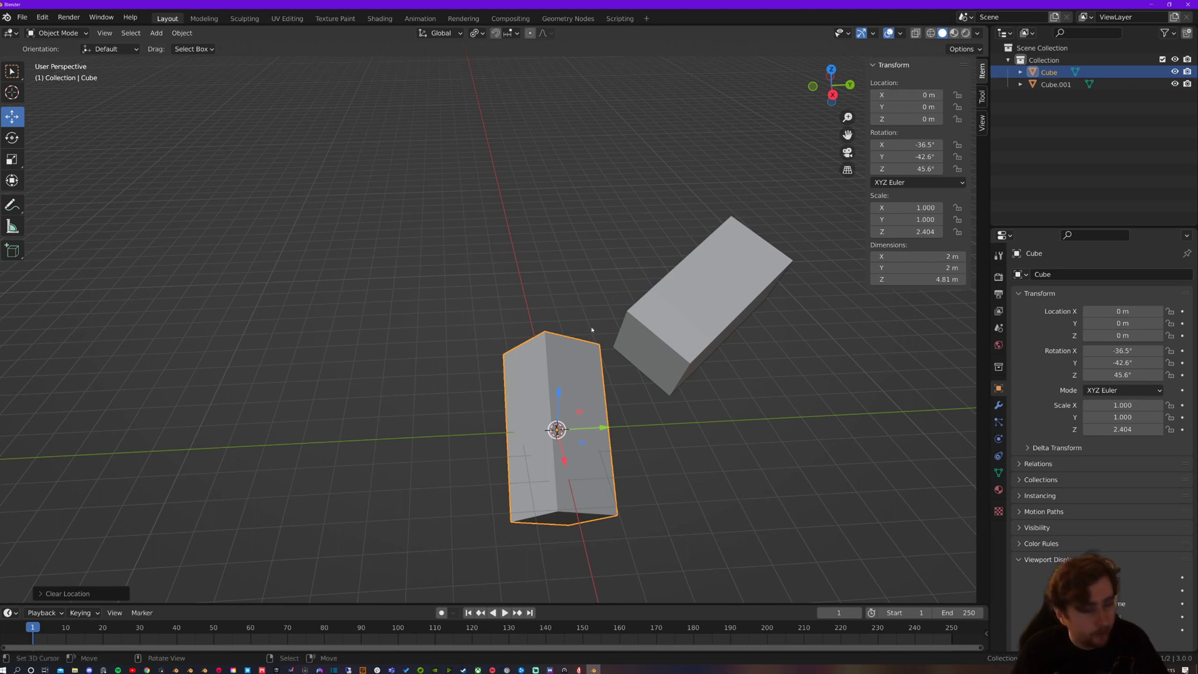
key("alt+r")
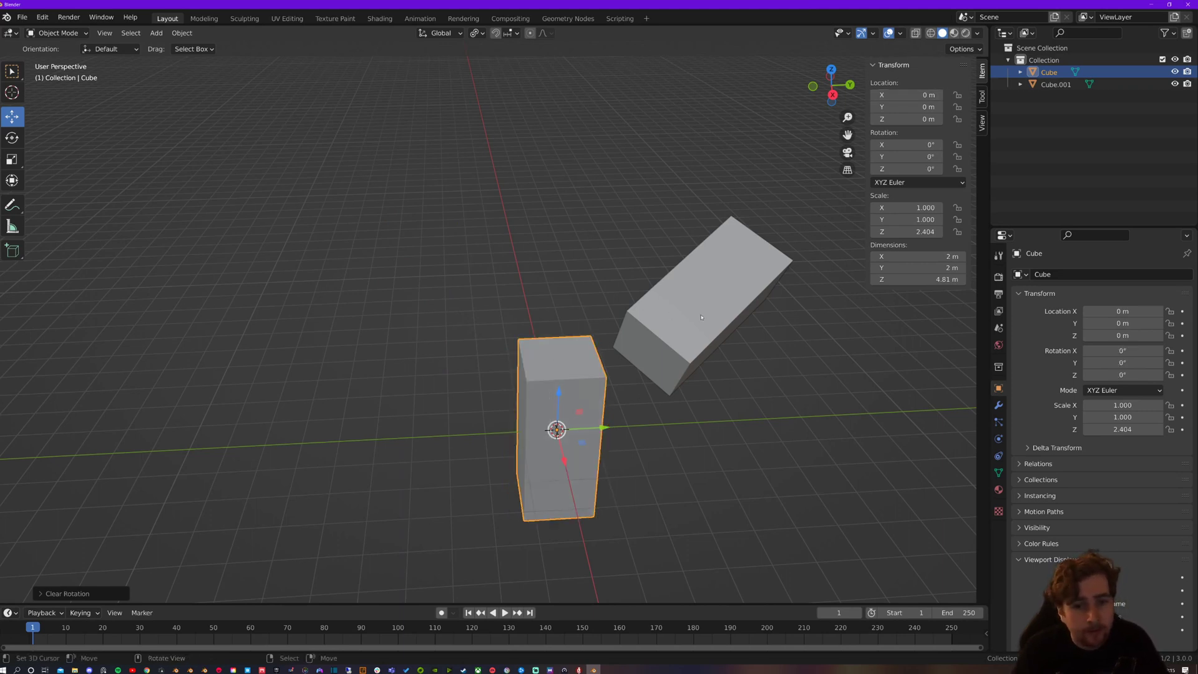
key("alt+s")
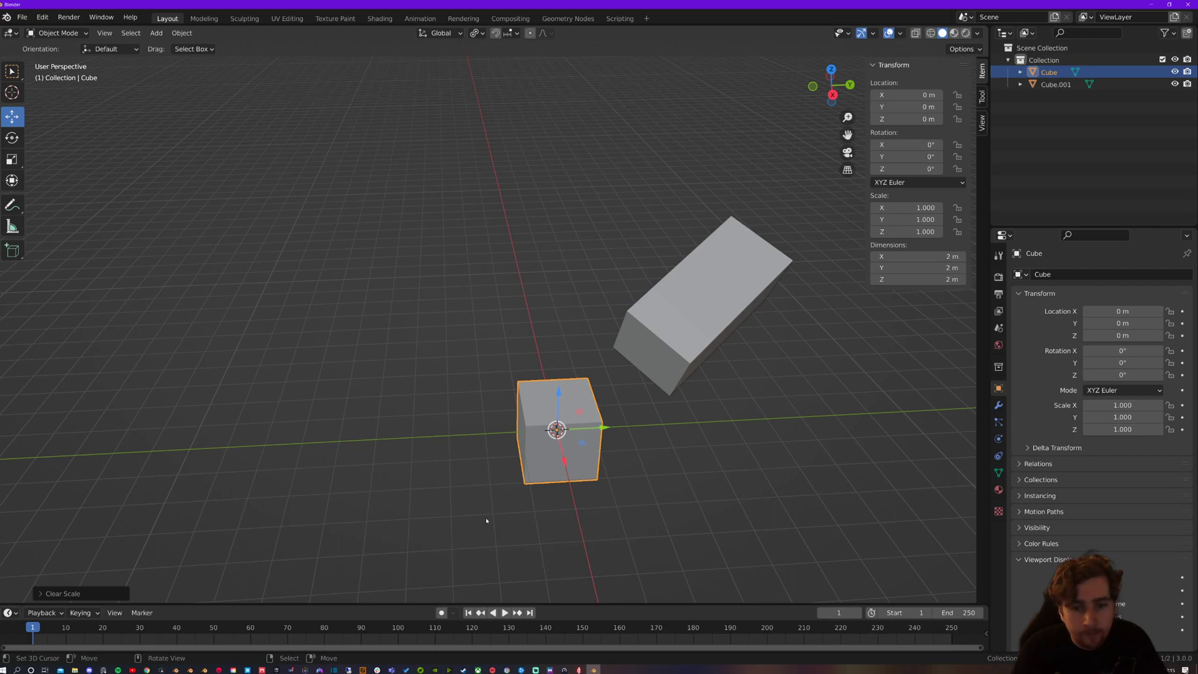
key("ctrl+z")
key("ctrl+z")
key("ctrl+z")
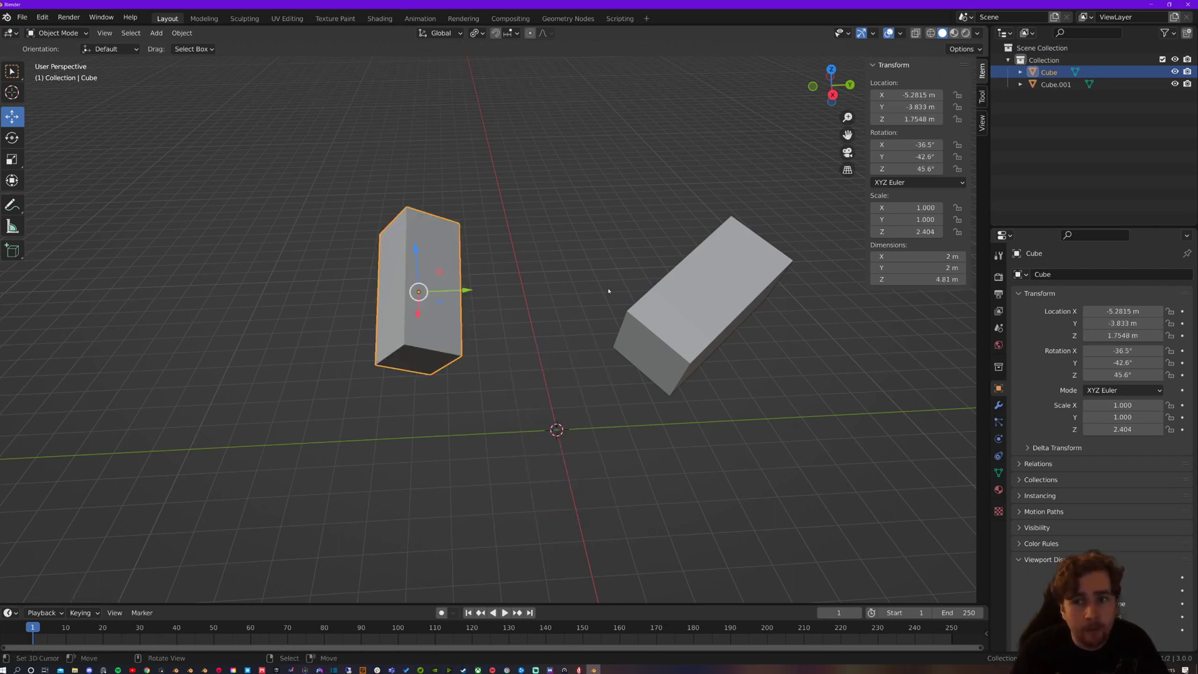
middle_click_drag(577, 321, 570, 339, "shift")
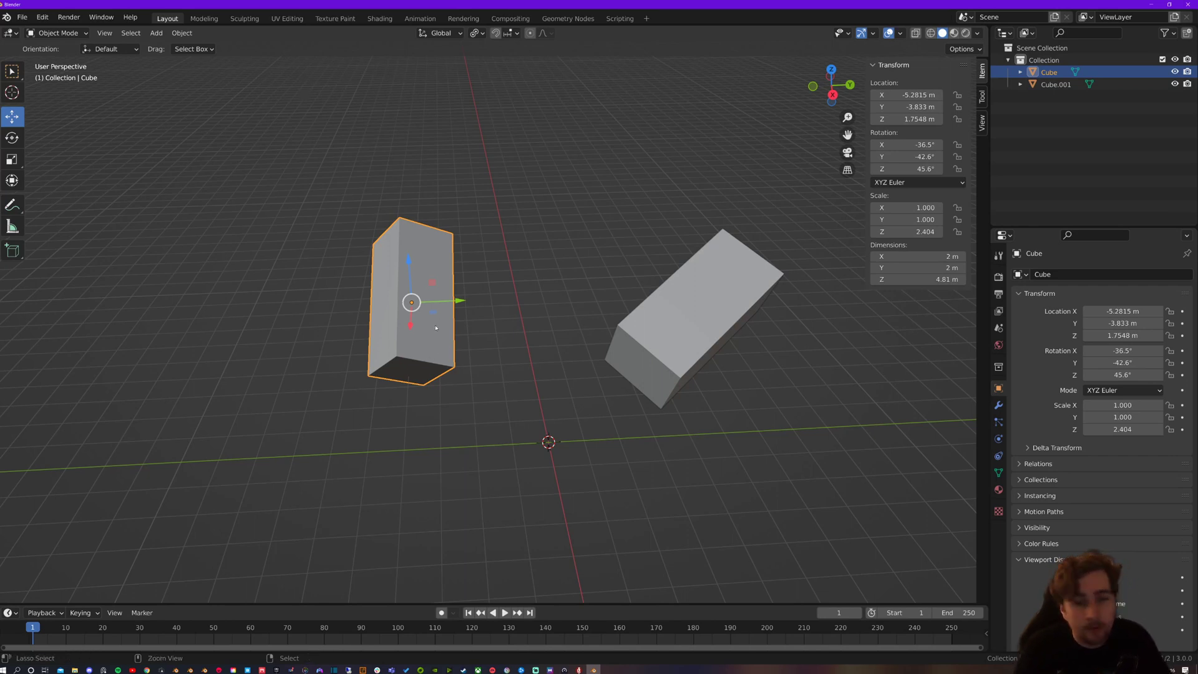
key("ctrl+a")
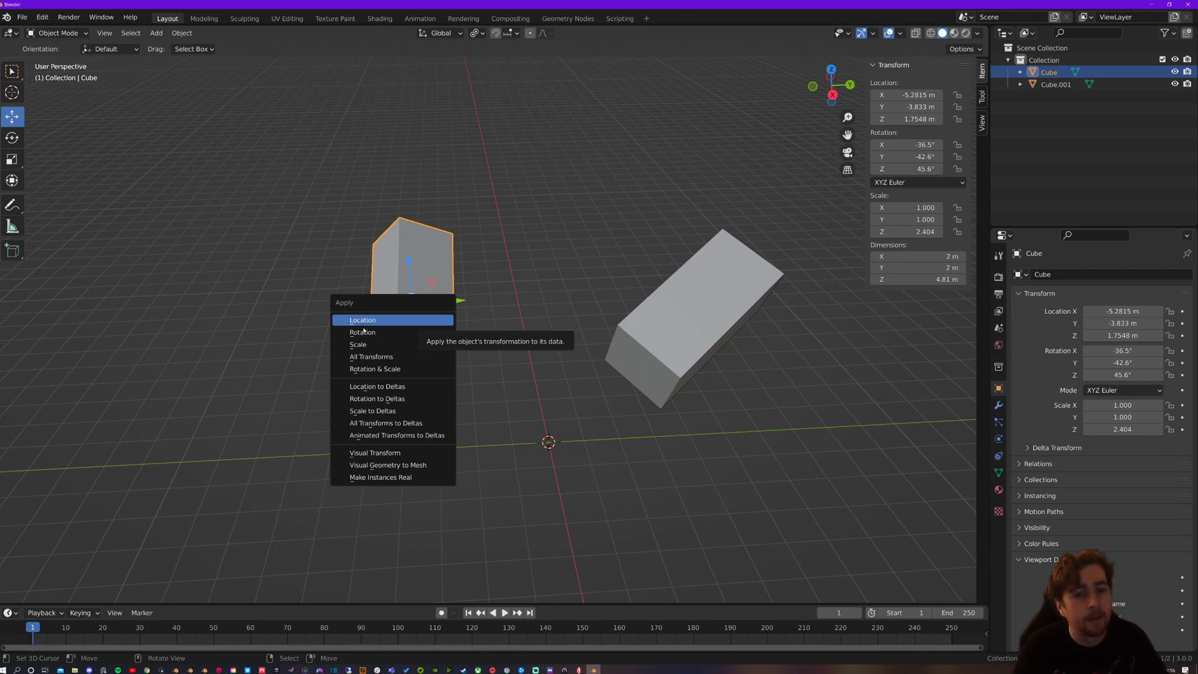
left_click(367, 345)
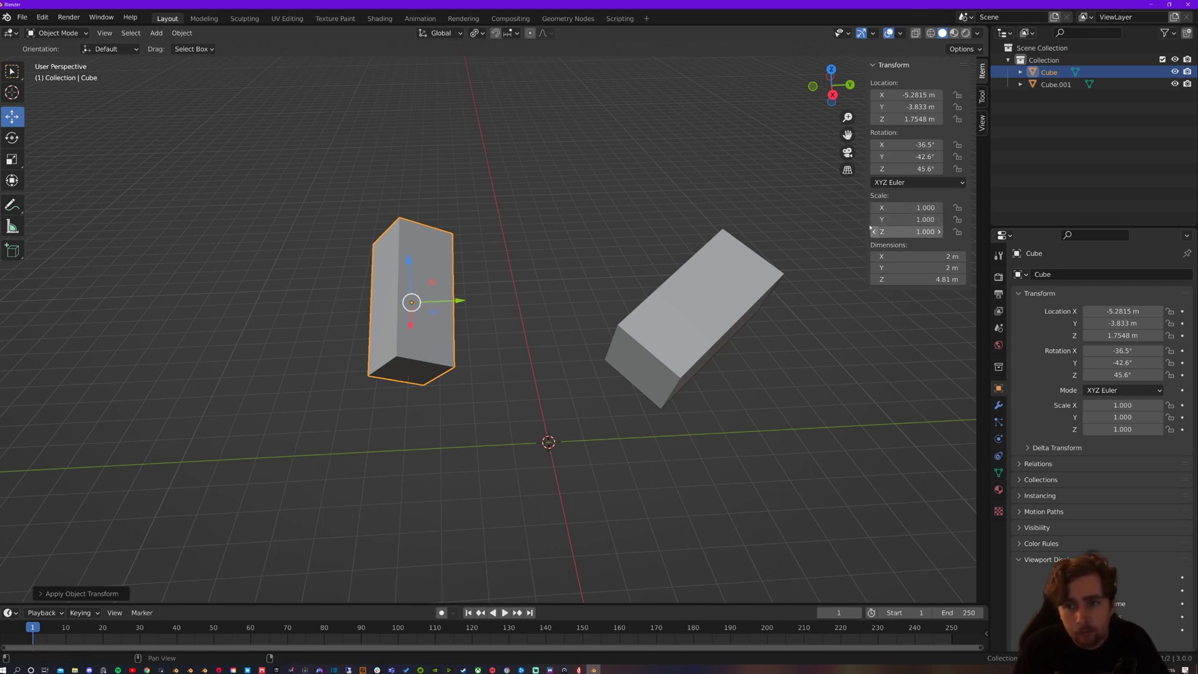
key("ctrl+z")
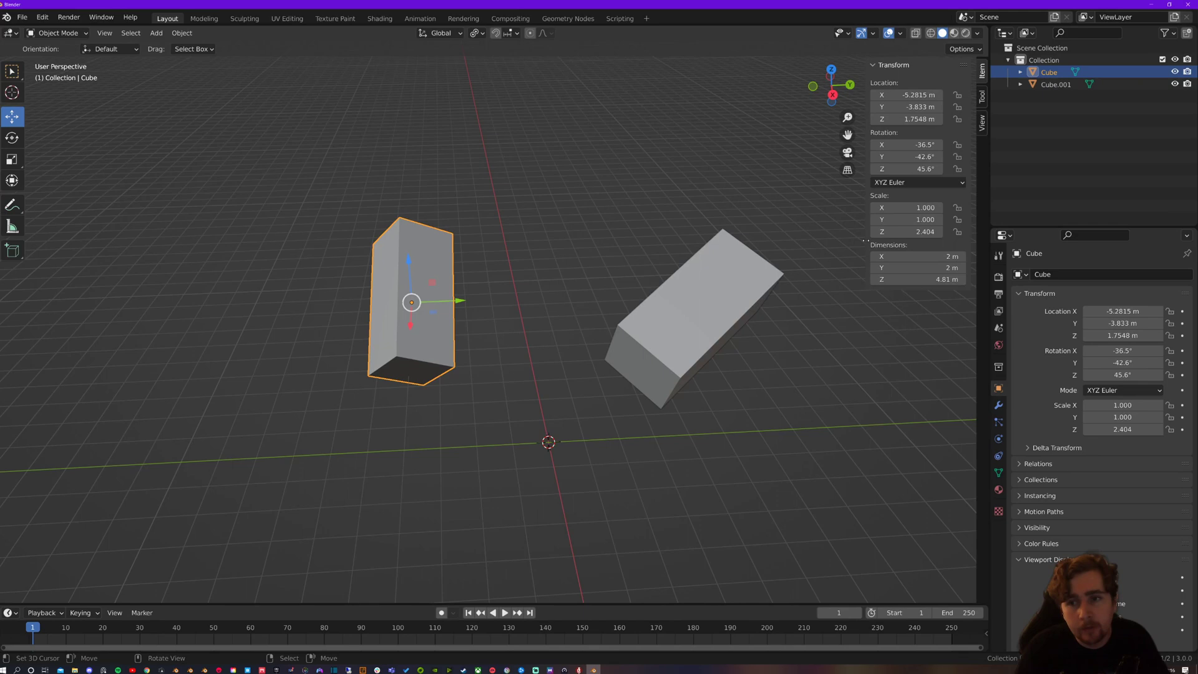
Subdivide the tall cube's mesh twice in Edit Mode, then return to Object Mode
middle_click_drag(497, 300, 460, 295)
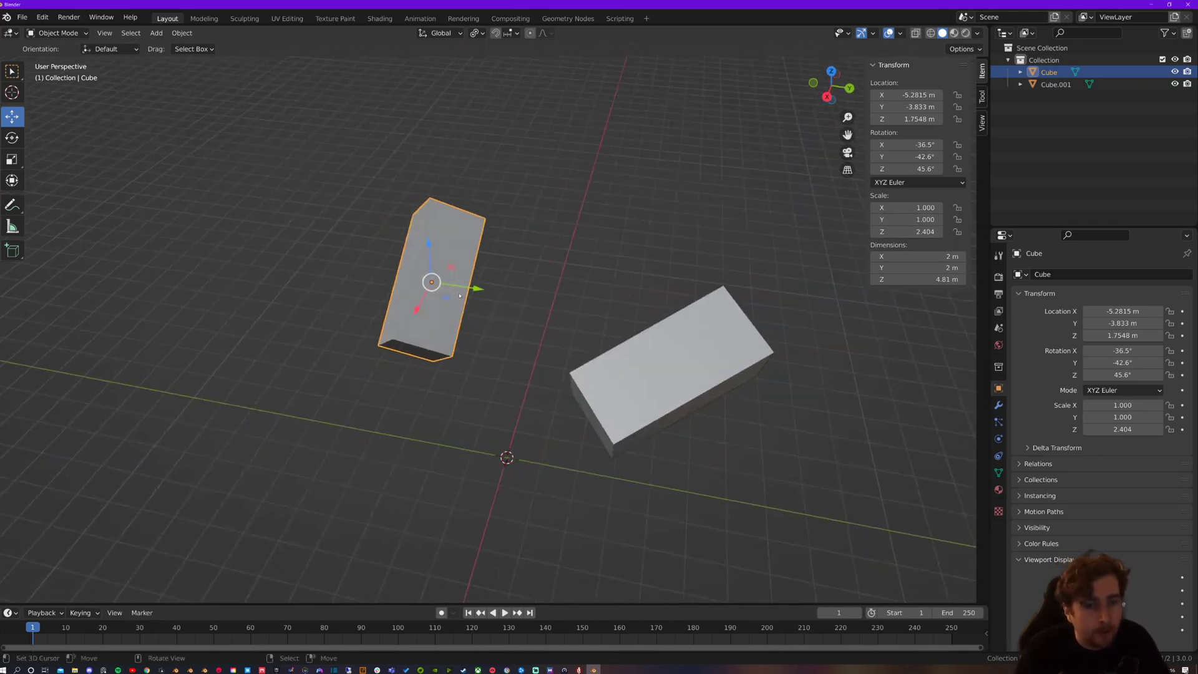
key("Tab")
right_click(443, 277)
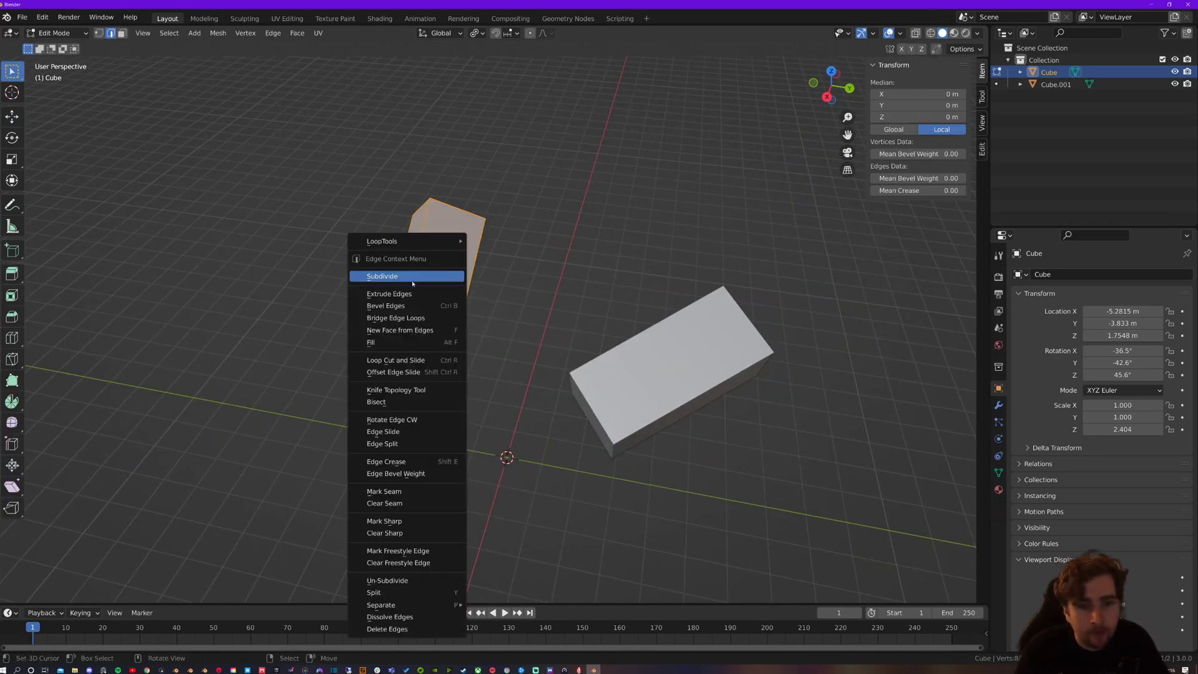
left_click(443, 277)
right_click(413, 282)
left_click(412, 282)
key("Tab")
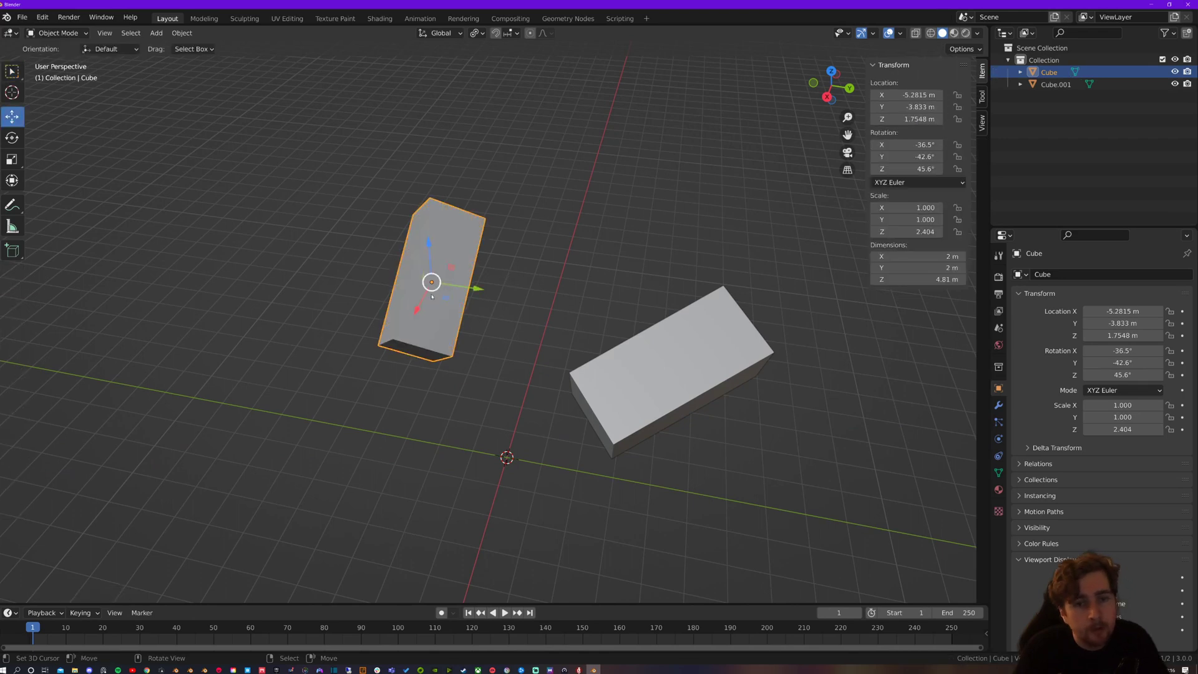
Switch the cube to Sculpt Mode from the Ctrl+Tab pie menu
key("ctrl+Tab")
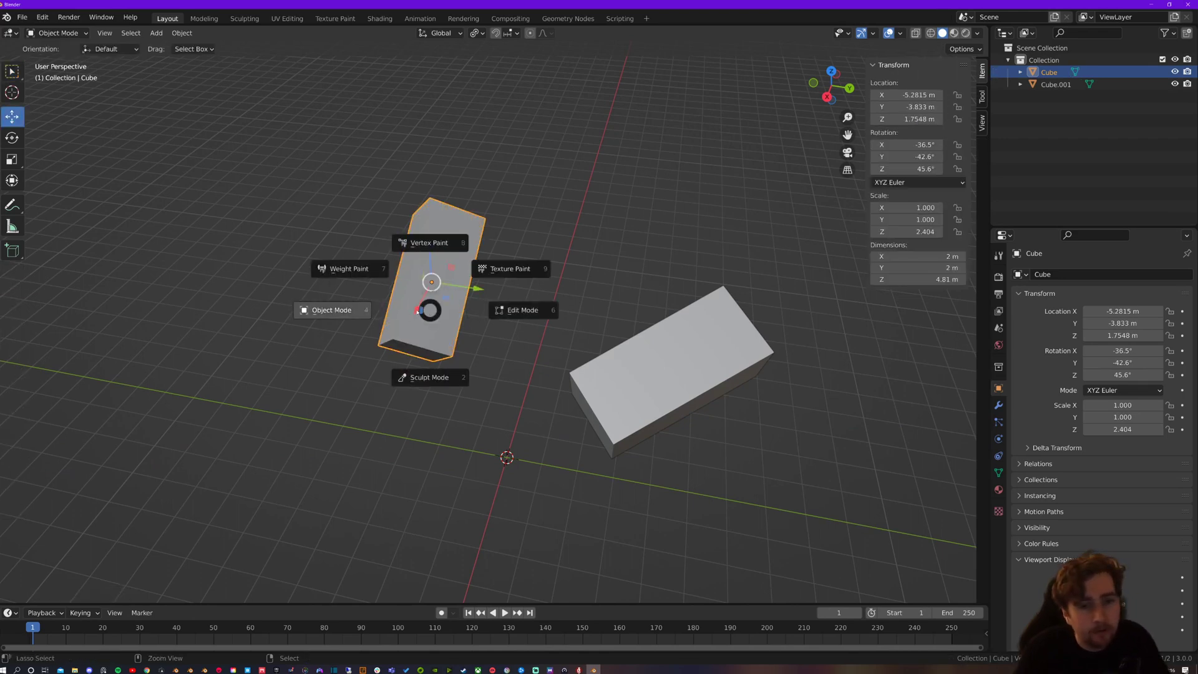
left_click(427, 380)
middle_click_drag(431, 374, 449, 350)
Set the sculpt brush radius to 106 px, cancelling the trial strokes on the cube
scroll(454, 337, "up", 5)
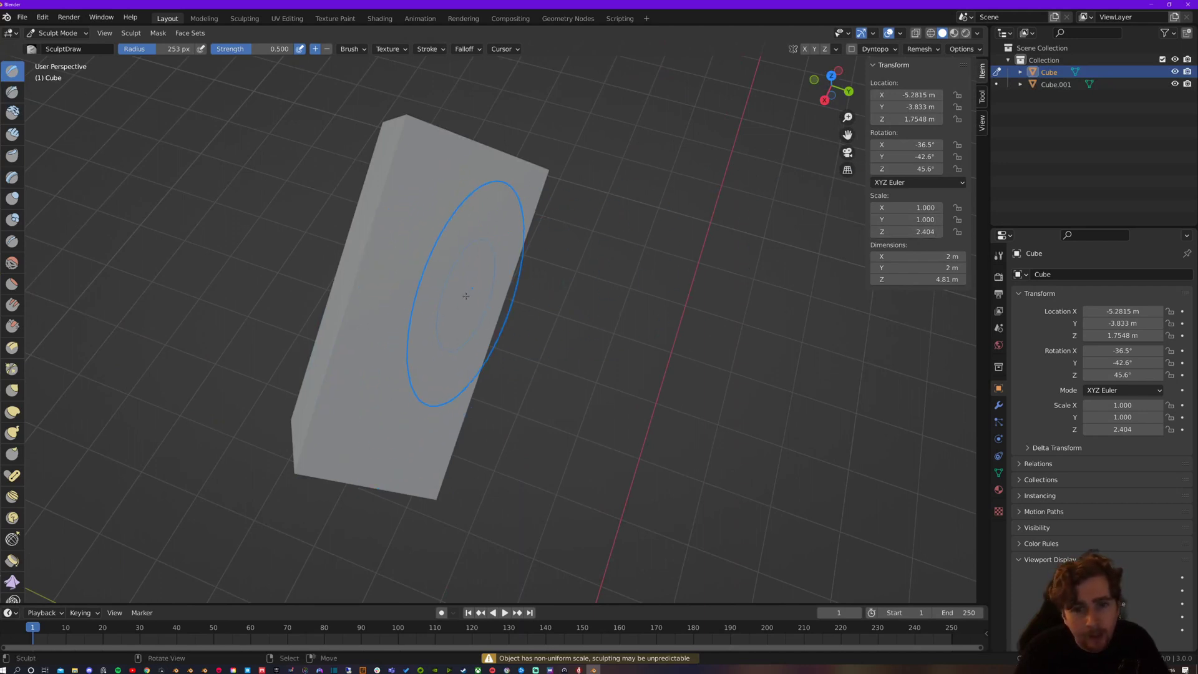
key("f")
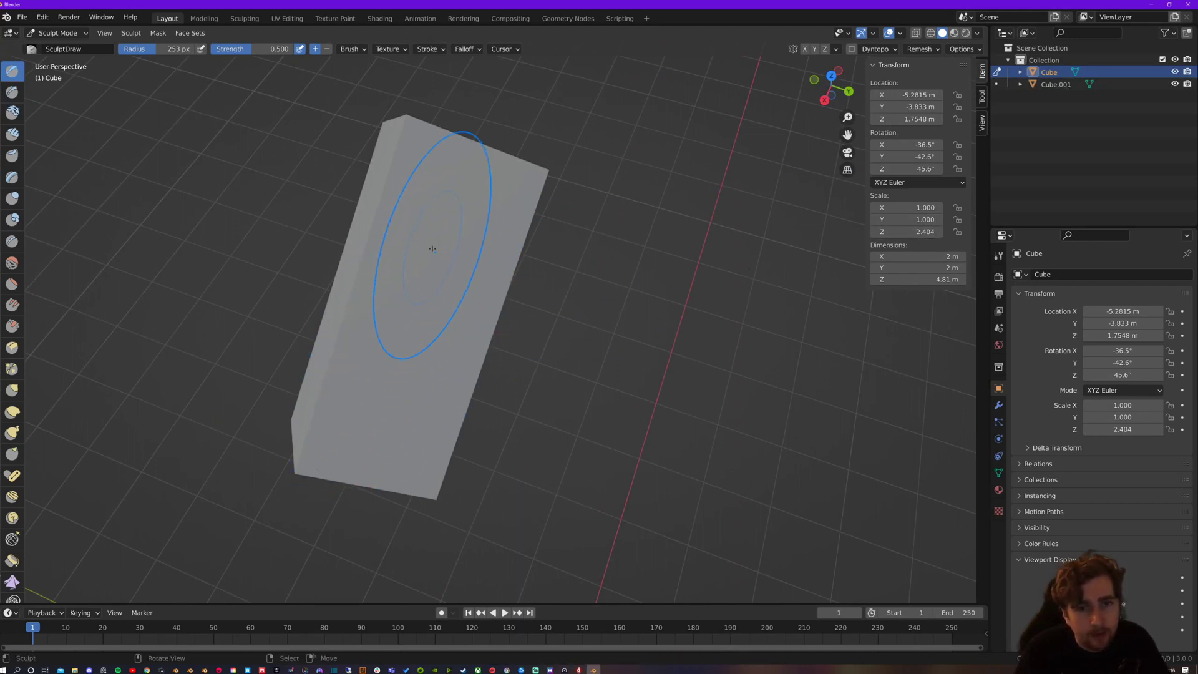
left_click(491, 310)
mouse_move(399, 310)
left_mouse_down()
mouse_move(376, 244)
mouse_move(394, 385)
mouse_move(415, 315)
mouse_move(449, 320)
mouse_move(476, 217)
mouse_move(437, 250)
left_mouse_up()
key("Escape")
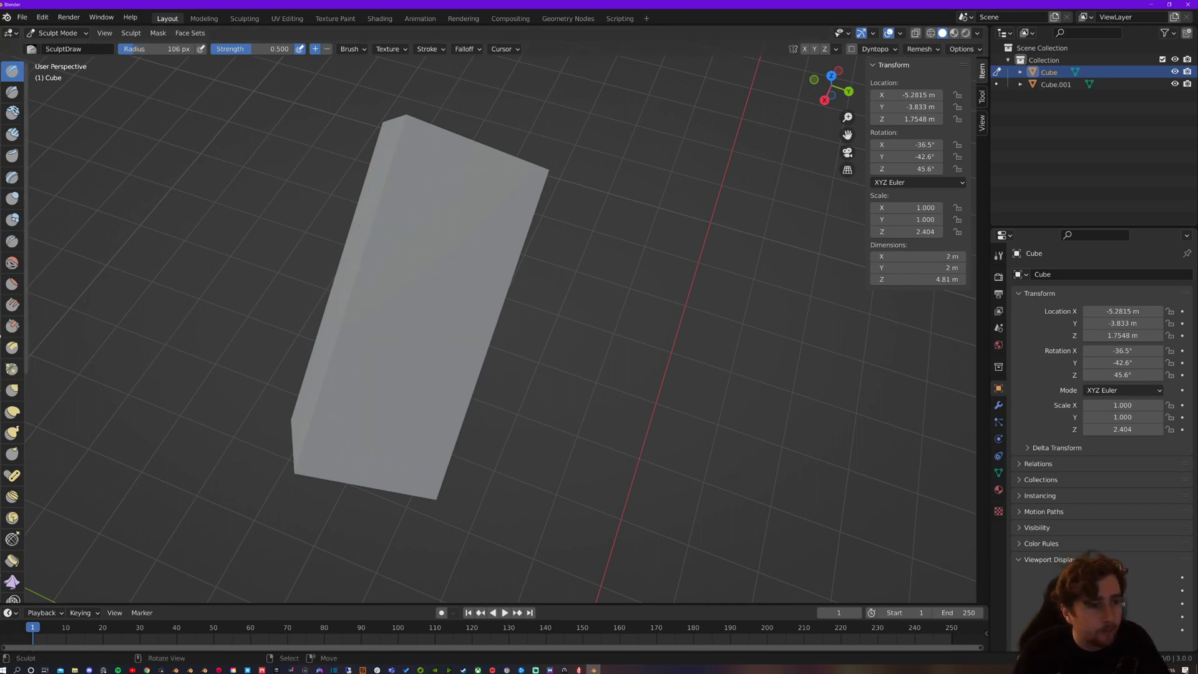
mouse_move(402, 287)
left_mouse_down()
mouse_move(394, 312)
mouse_move(388, 428)
left_mouse_up()
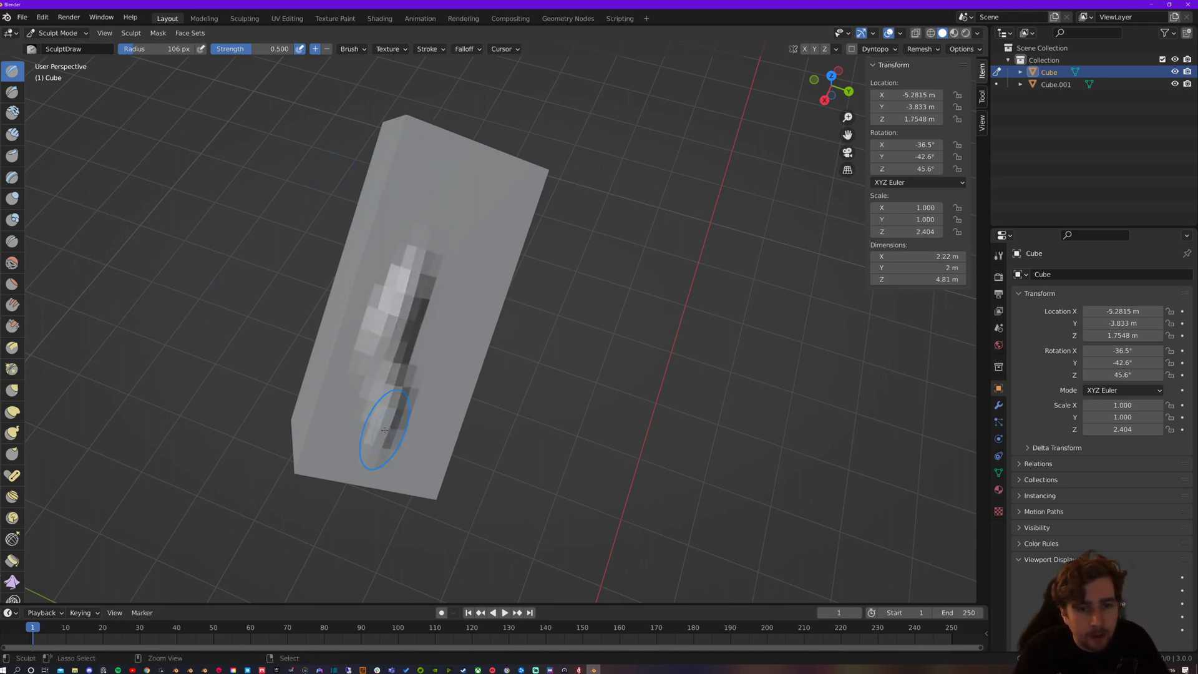
key("Escape")
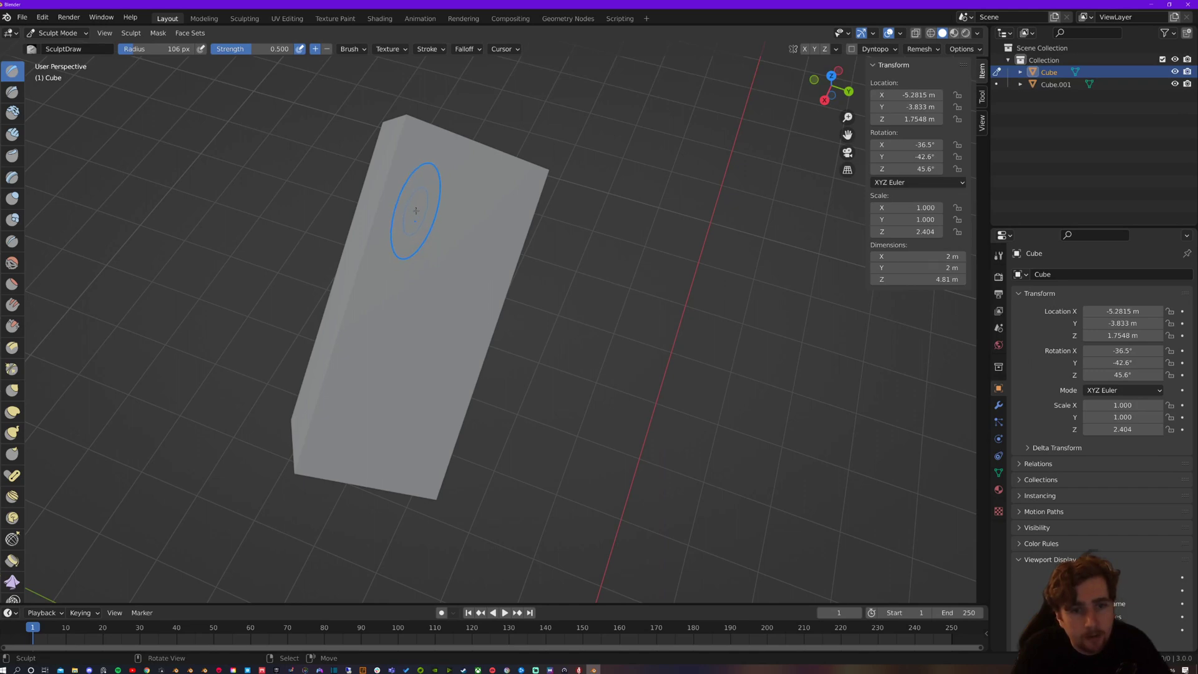
mouse_move(421, 198)
middle_mouse_down()
mouse_move(430, 194)
mouse_move(406, 260)
mouse_move(321, 254)
mouse_move(481, 217)
middle_mouse_up()
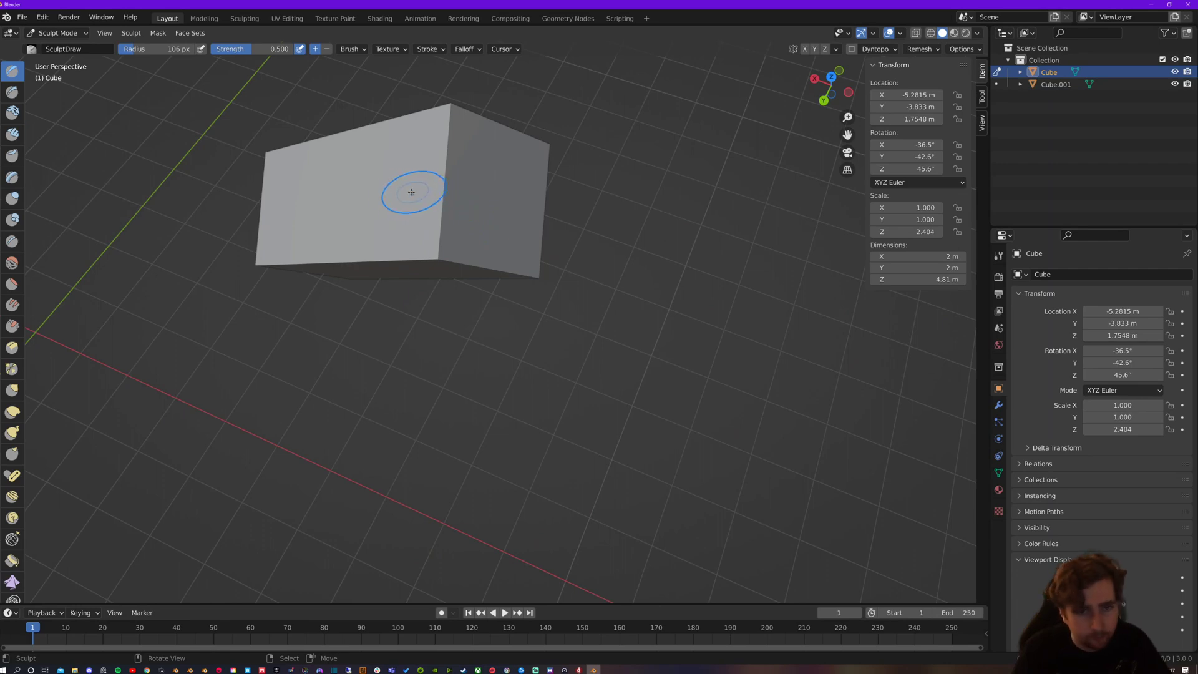
Apply the cube's scale with Ctrl+A so it reads 1, 1, 1 at 4.81 m tall
mouse_move(459, 192)
middle_mouse_down()
mouse_move(537, 340)
mouse_move(575, 311)
middle_mouse_up()
key("ctrl+Tab")
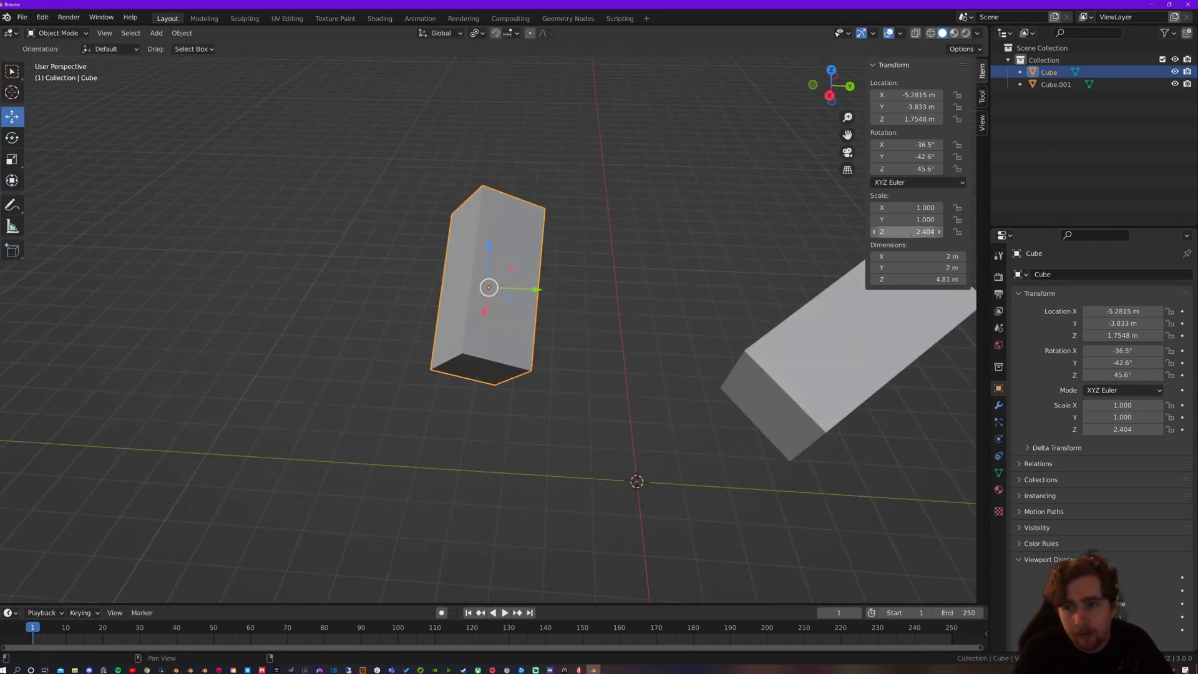
key("ctrl+a")
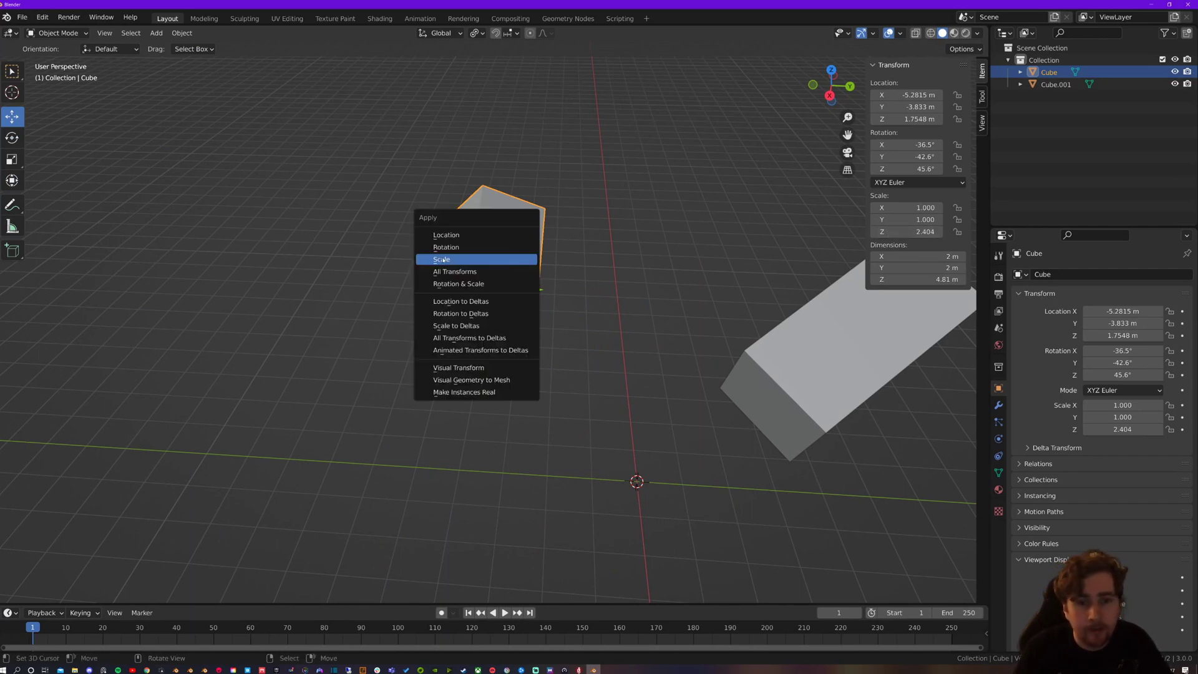
left_click(465, 259)
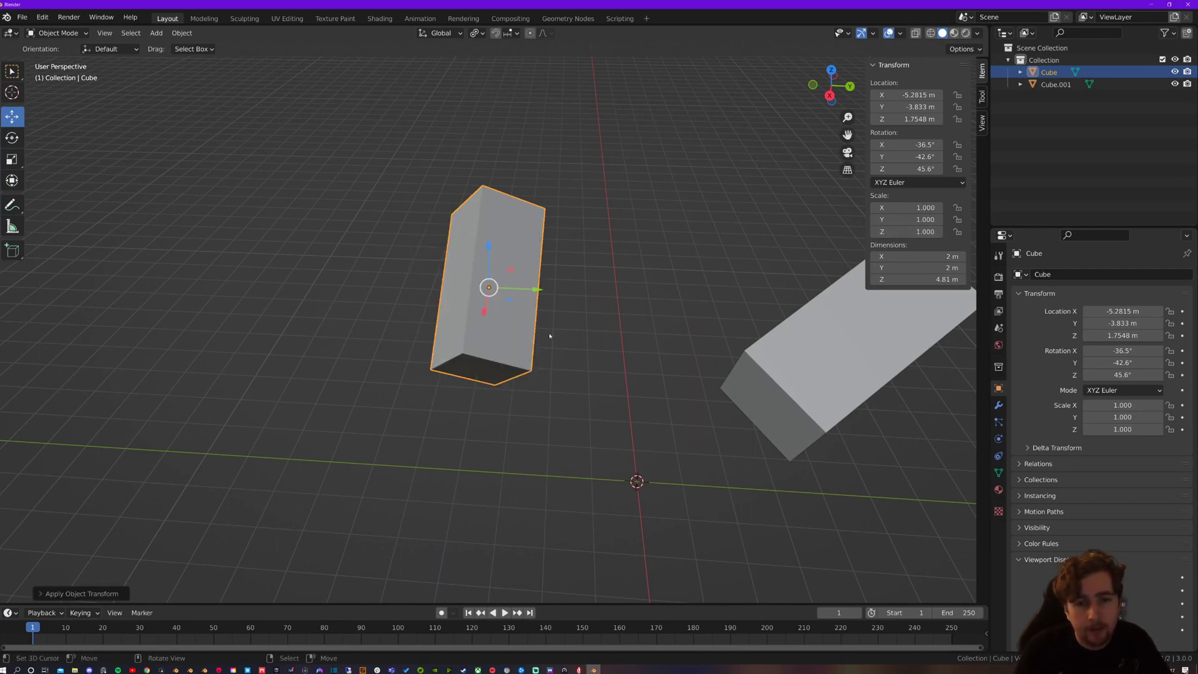
middle_click_drag(616, 228, 469, 235)
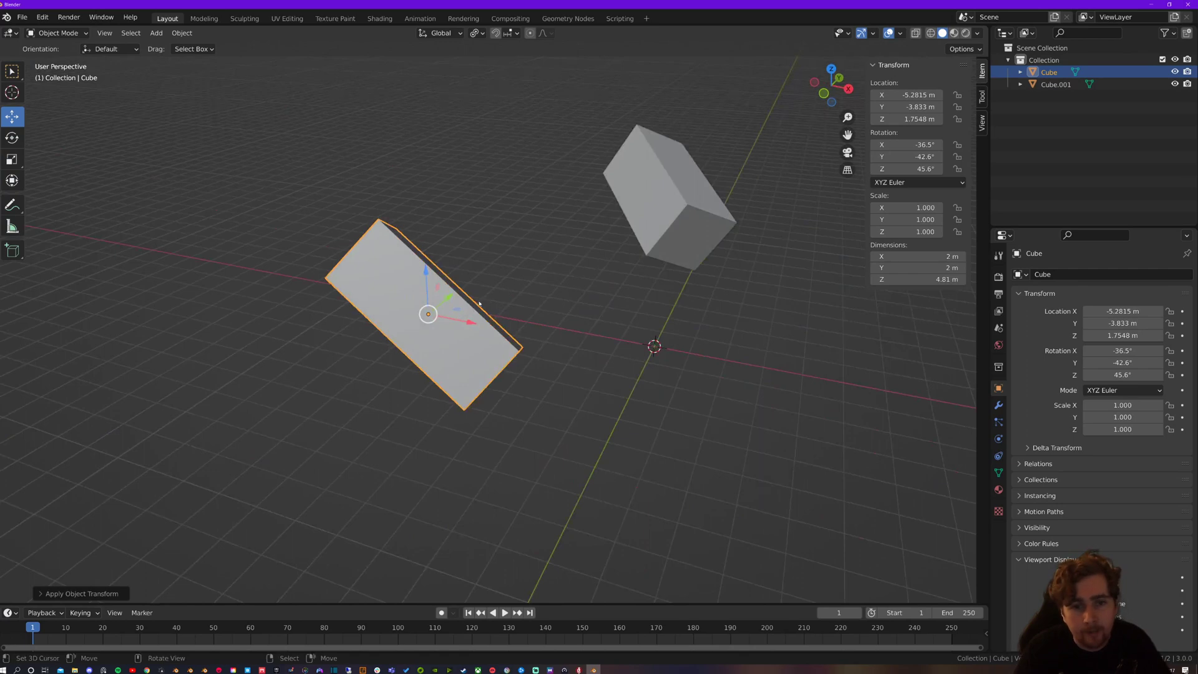
mouse_move(479, 303)
middle_mouse_down()
mouse_move(564, 249)
mouse_move(526, 288)
mouse_move(382, 275)
middle_mouse_up()
key("ctrl+Tab")
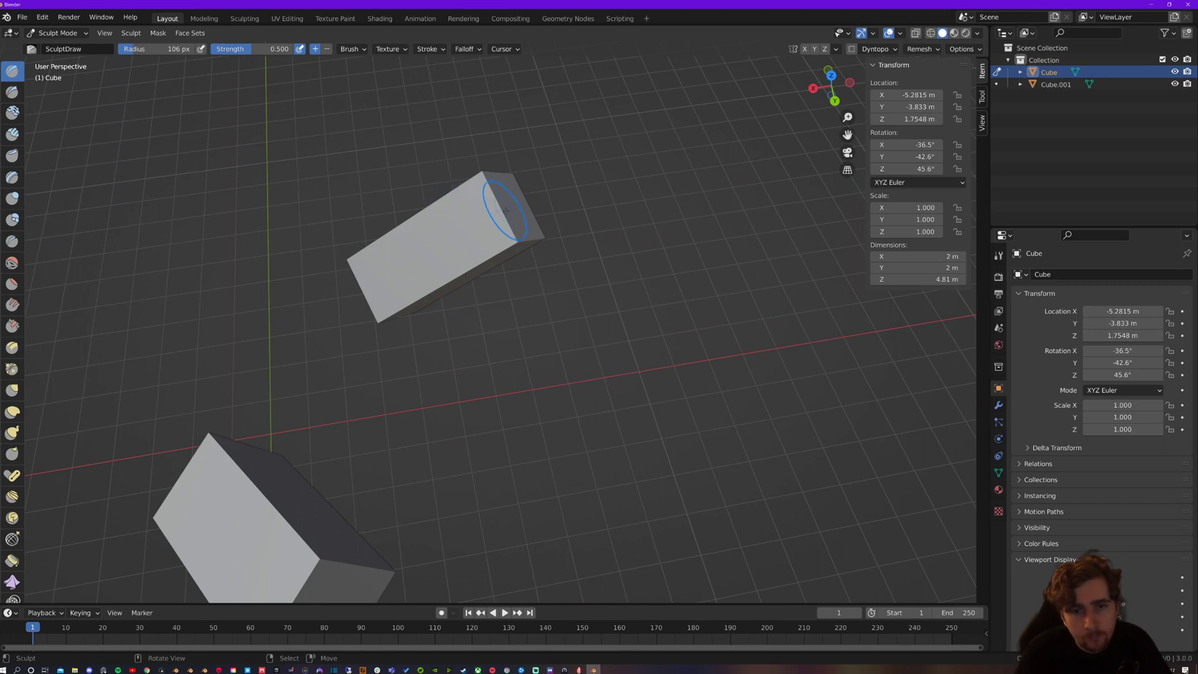
middle_click_drag(420, 246, 468, 308)
Return the cube to Object Mode and zoom out to see both boxes and the origin
key("ctrl+Tab")
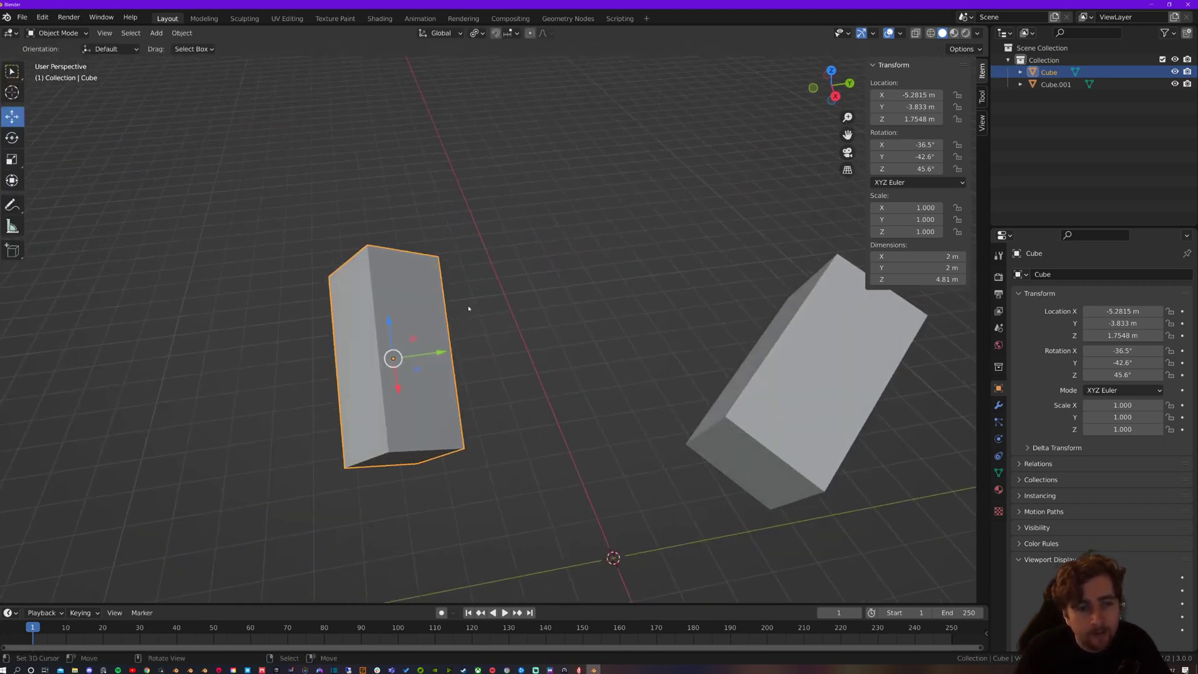
scroll(468, 308, "down", 5)
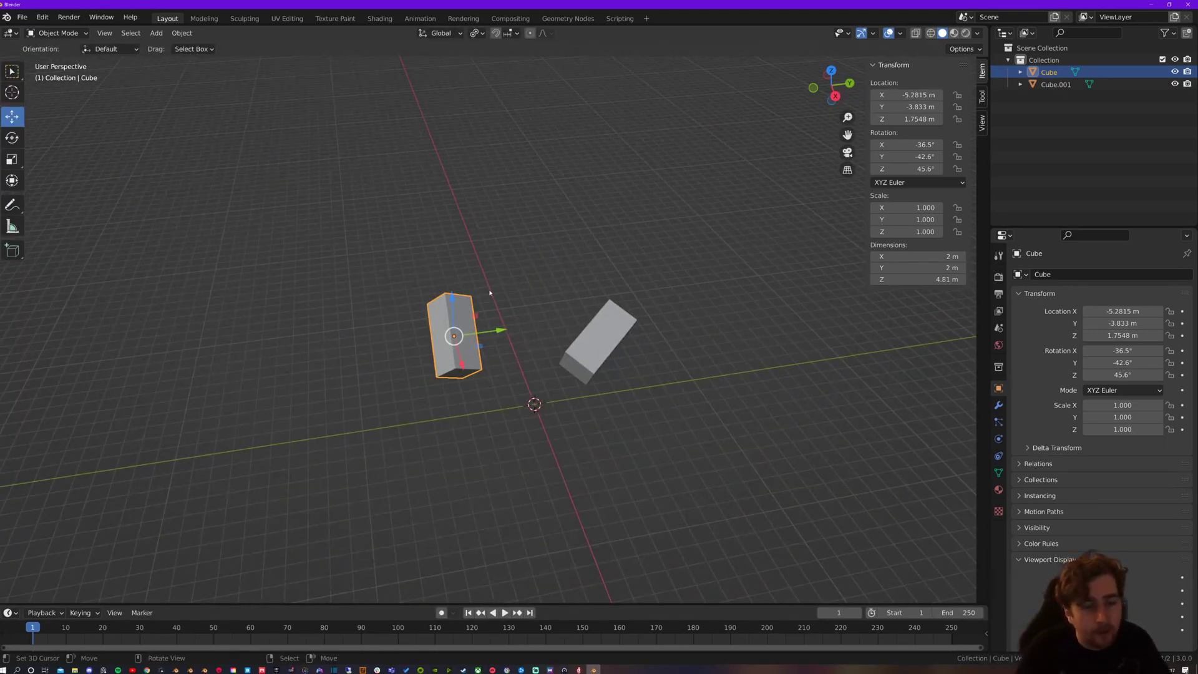
middle_click_drag(490, 292, 458, 331)
scroll(474, 308, "up", 5)
key("ctrl+Tab")
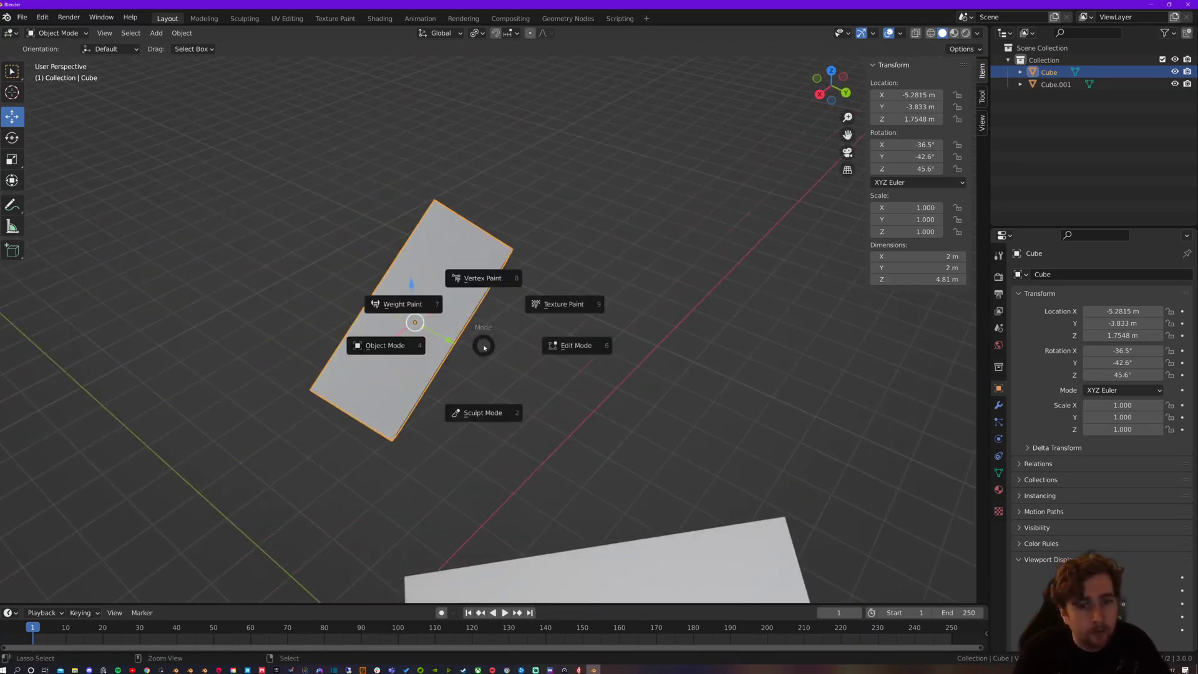
key("ctrl+a")
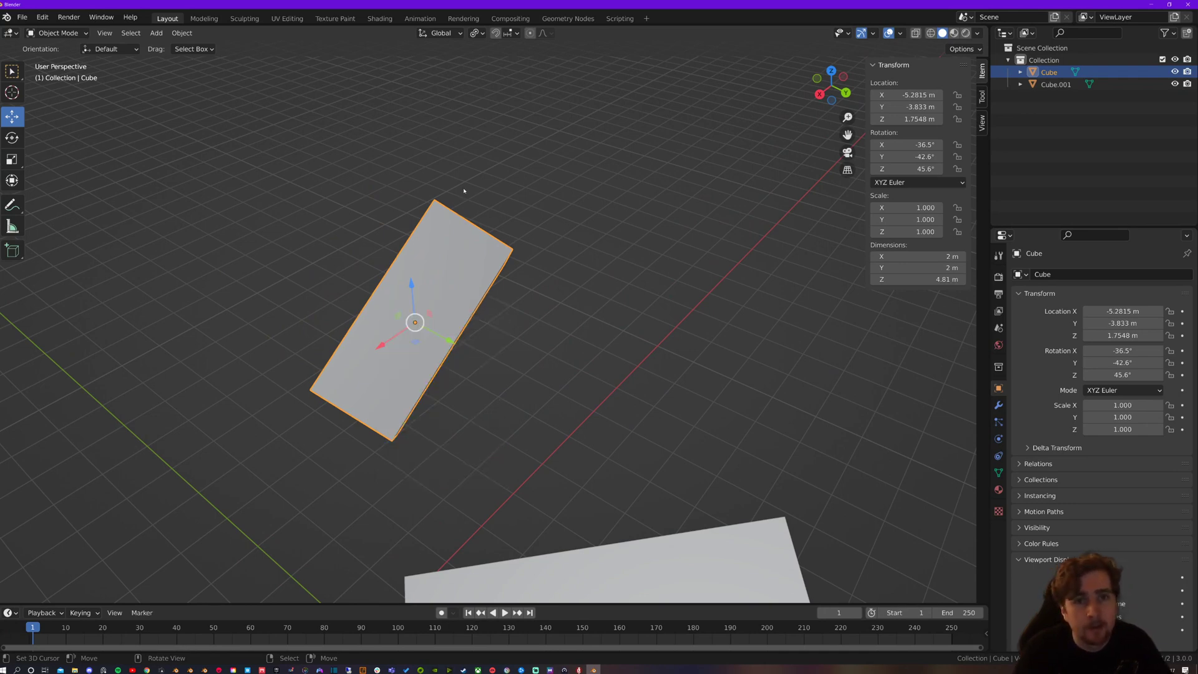
scroll(464, 191, "down", 3)
middle_click_drag(463, 191, 499, 192)
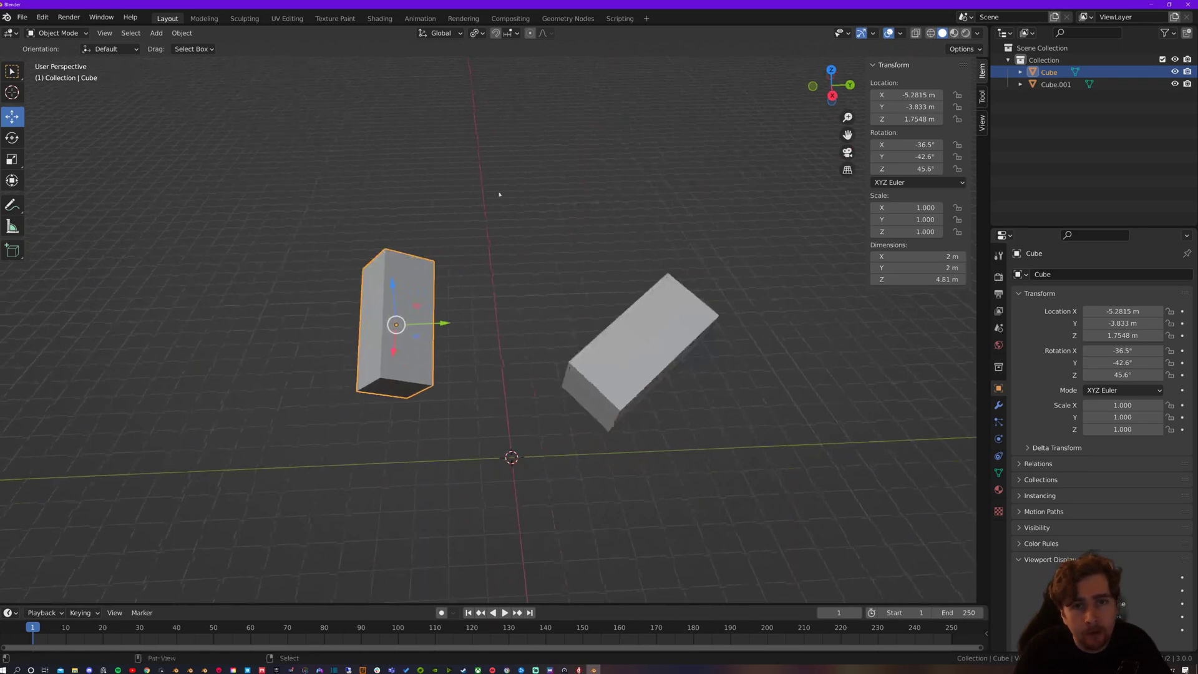
Set Transform Orientation to Local, then slide the cube along its own axis and back
left_click(443, 33)
left_click(412, 83)
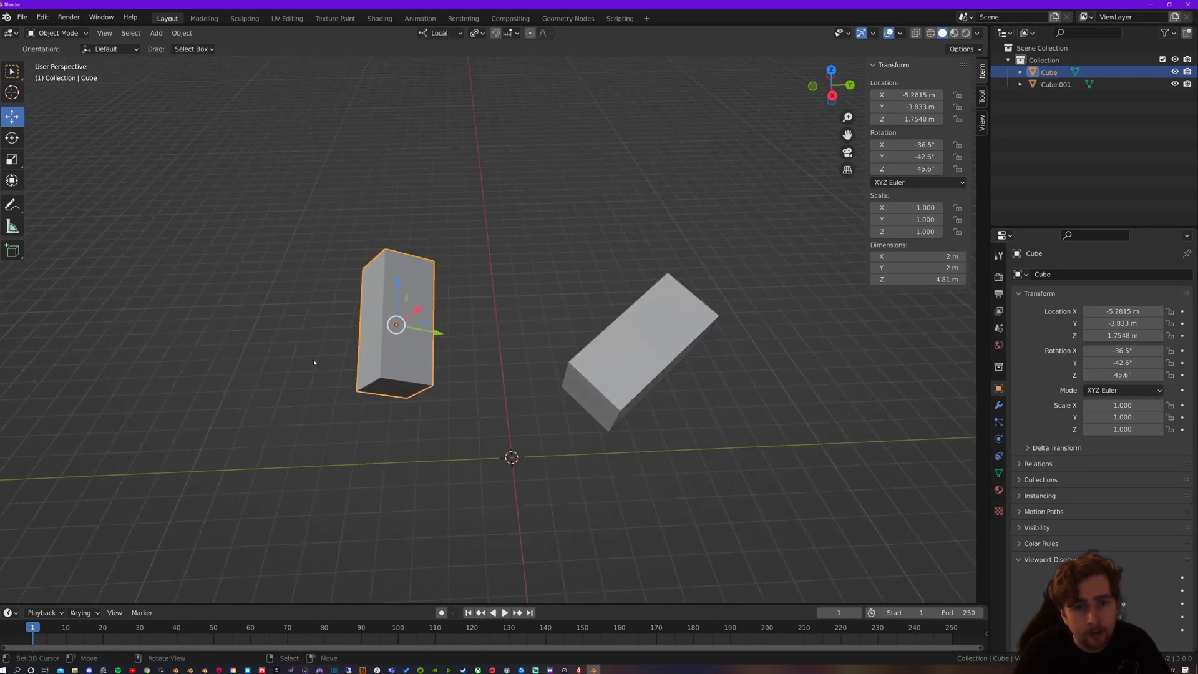
middle_click_drag(313, 362, 426, 361)
left_click_drag(427, 348, 369, 295)
key("Tab")
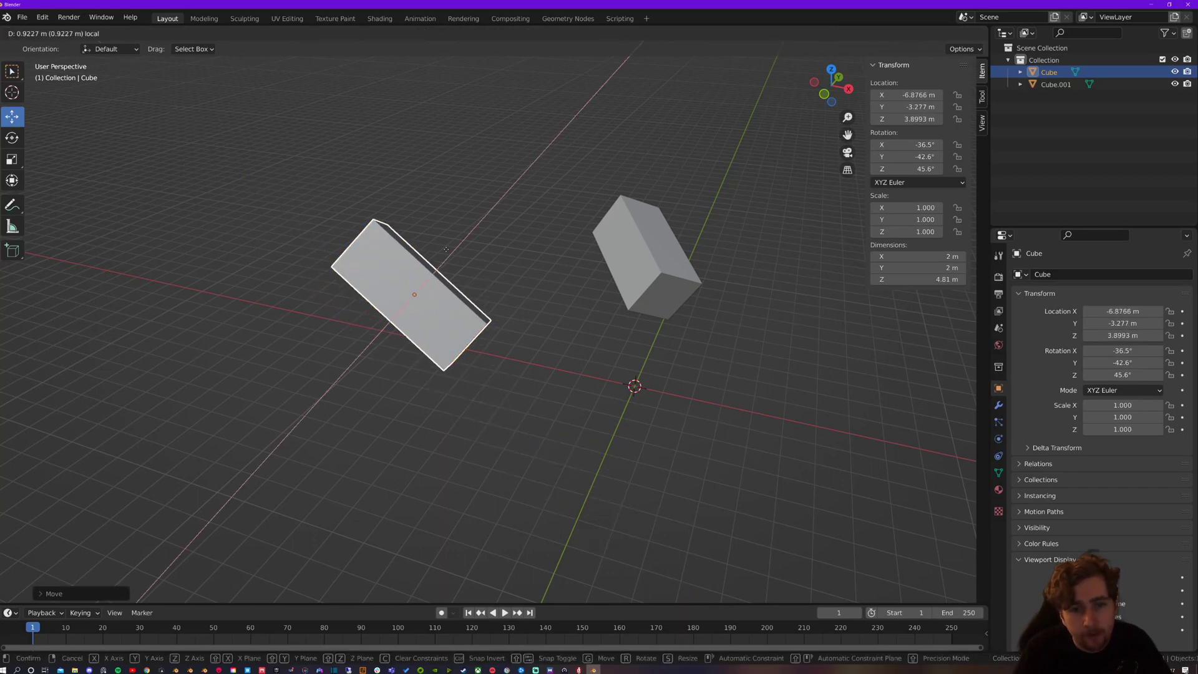
key("Tab")
middle_click_drag(481, 267, 467, 297)
left_click_drag(467, 298, 533, 315)
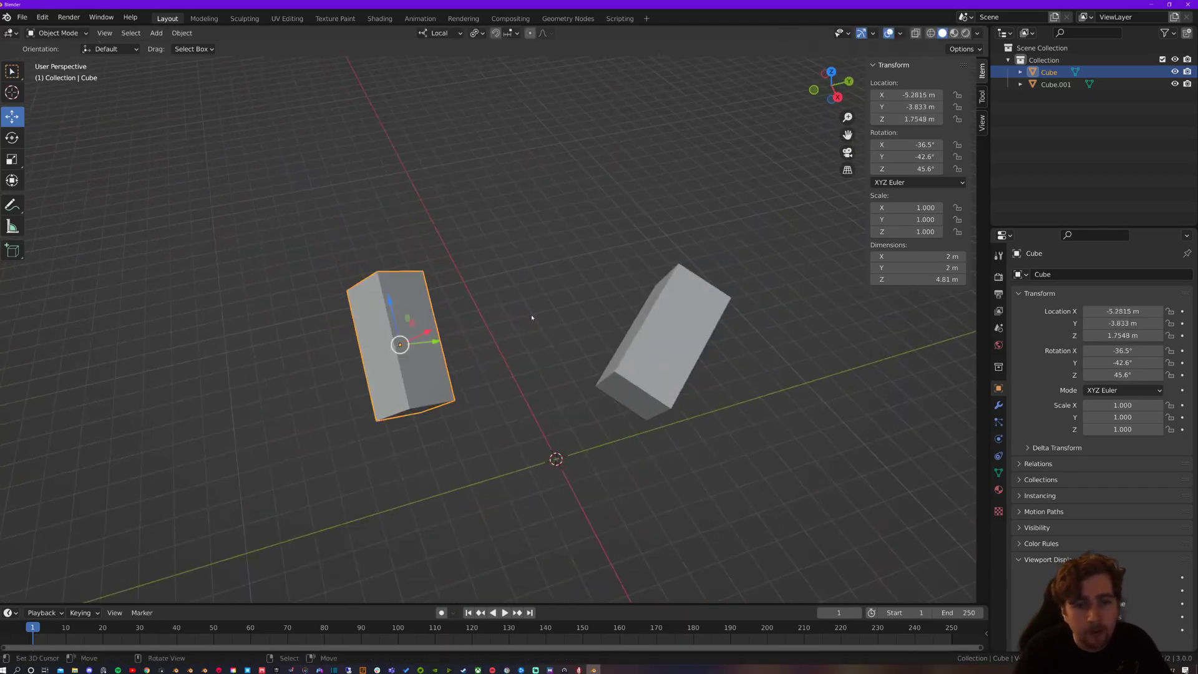
middle_click_drag(532, 315, 388, 374)
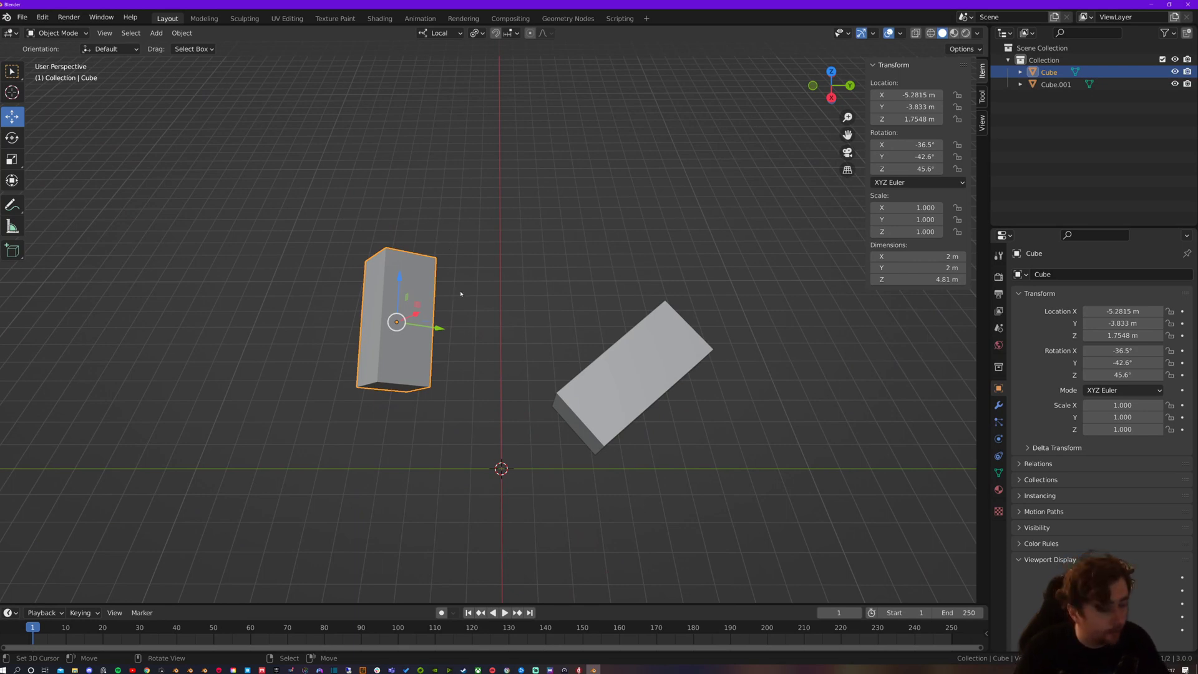
Try trial rotations of the tall cube around X and Z, leaving it upright
left_click(440, 33)
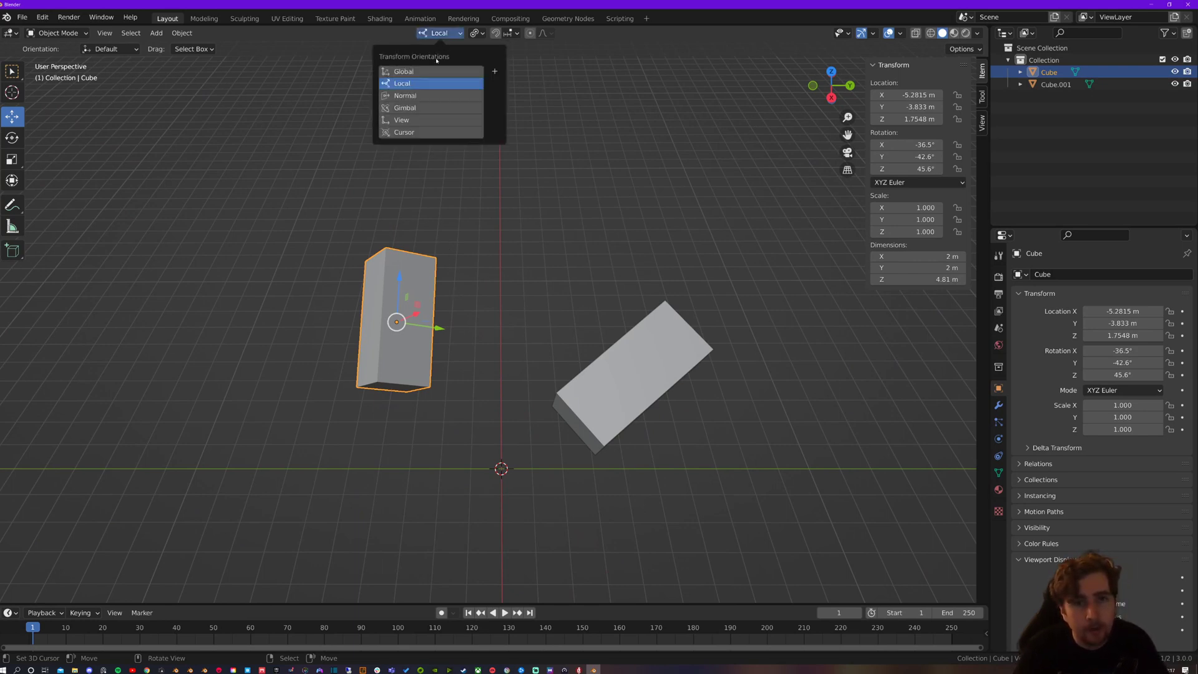
key("r")
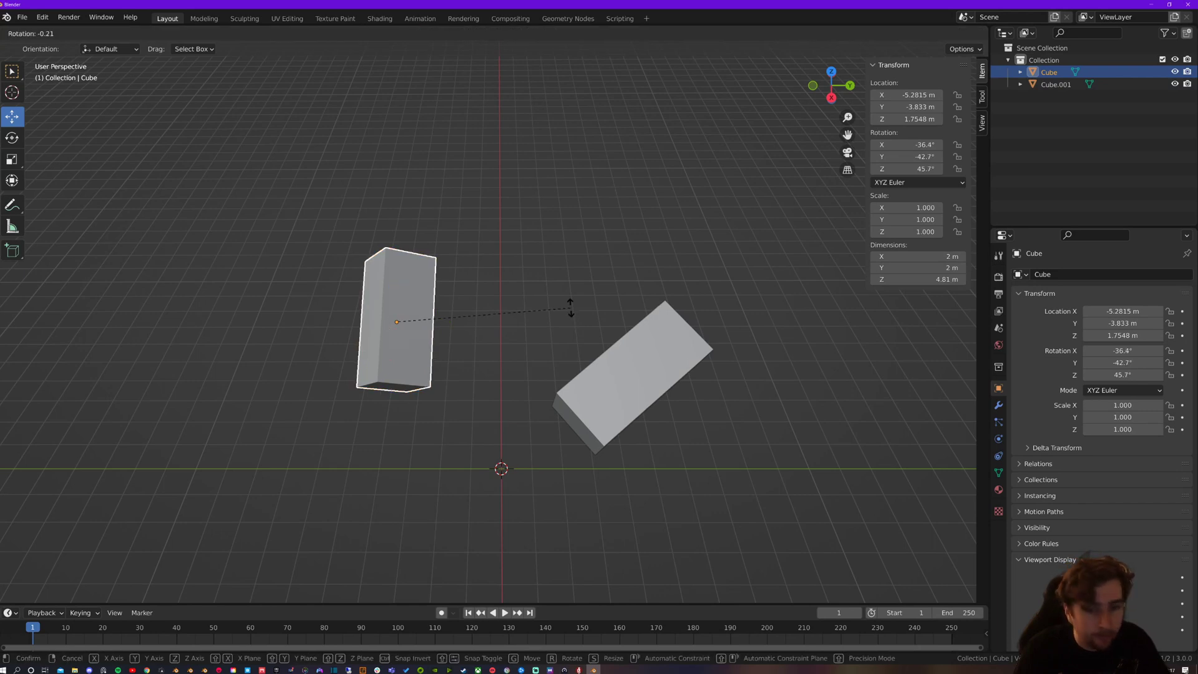
key("x")
key("x")
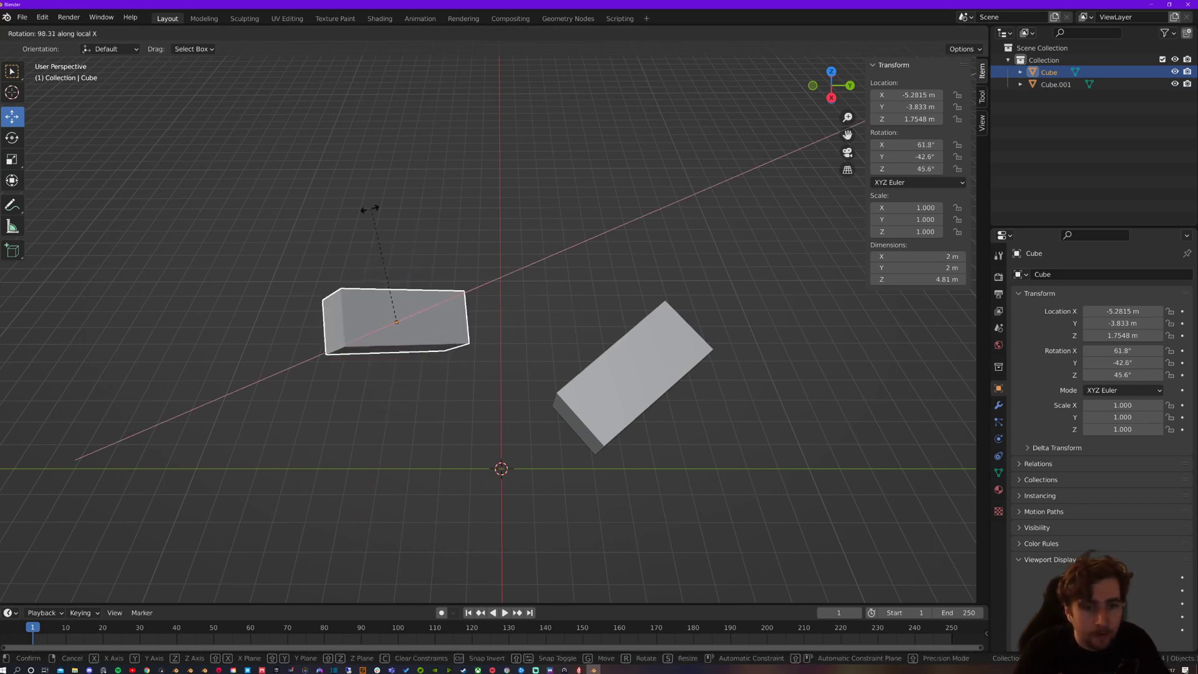
left_click(540, 283)
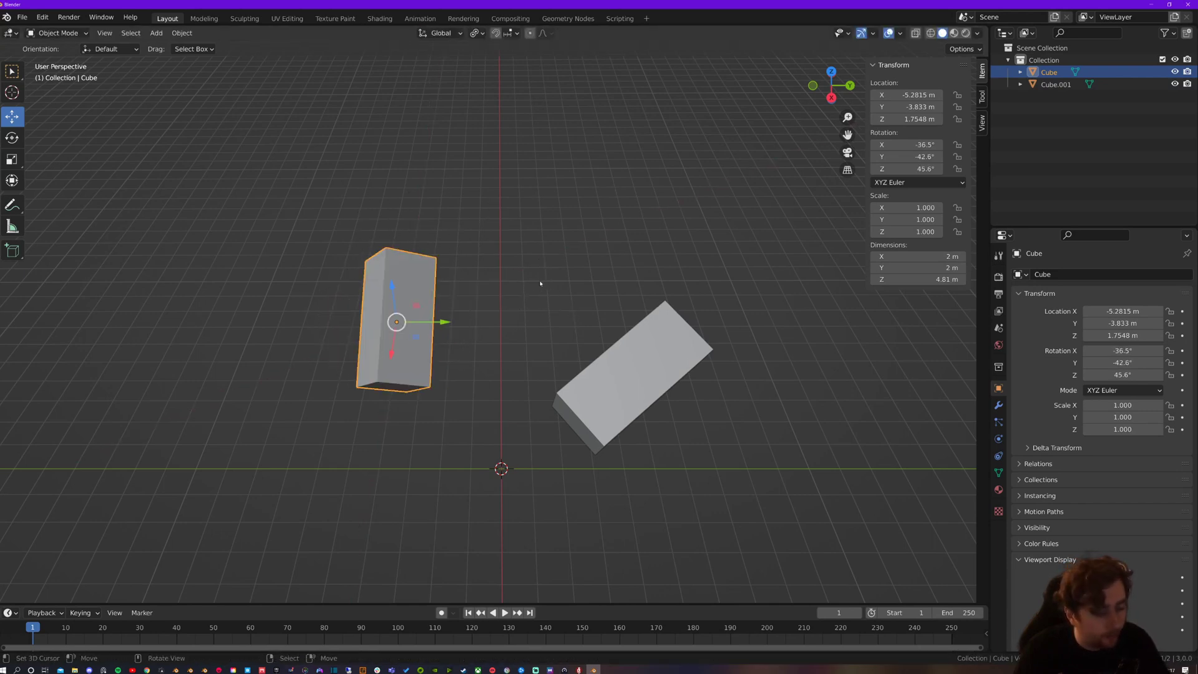
key("r")
key("z")
key("z")
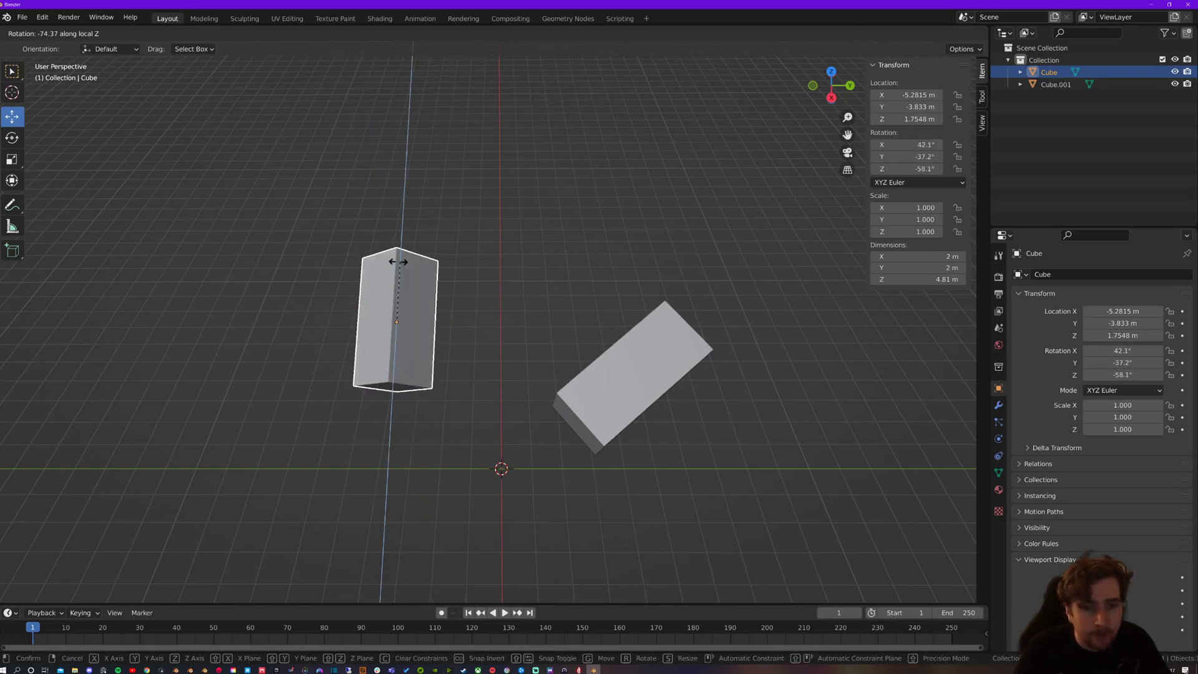
key("Escape")
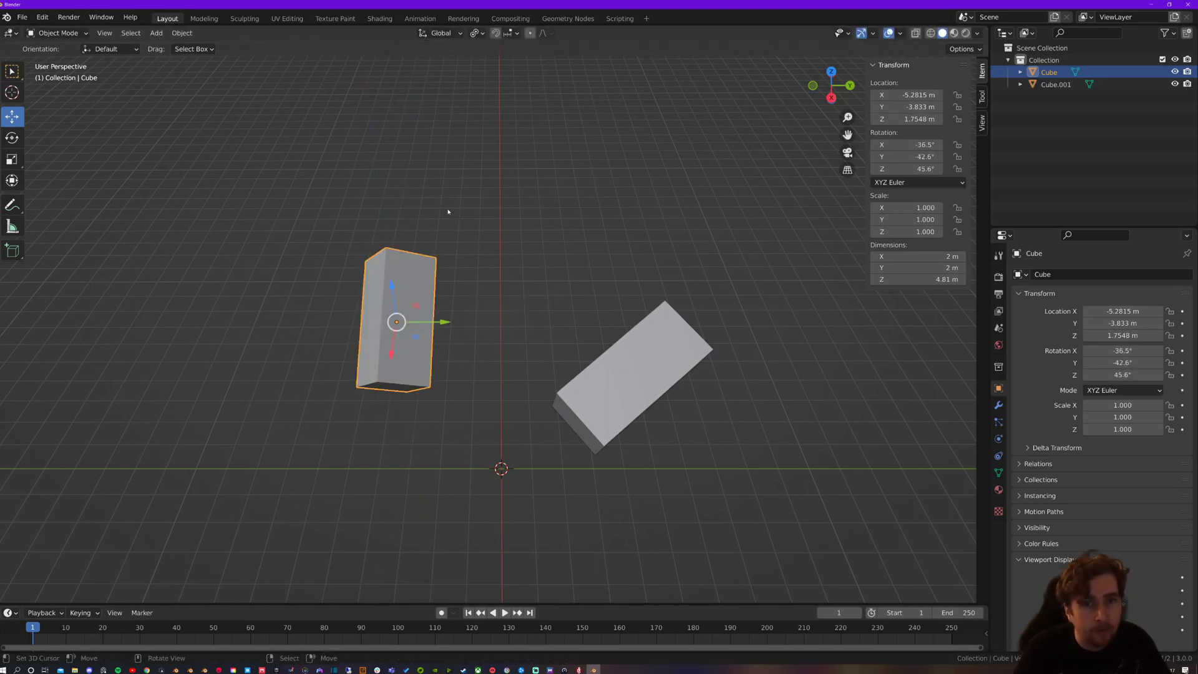
Switch transform orientation to Local, test a Z rotation, then bring up Apply with Ctrl+A
left_click(441, 33)
left_click(415, 83)
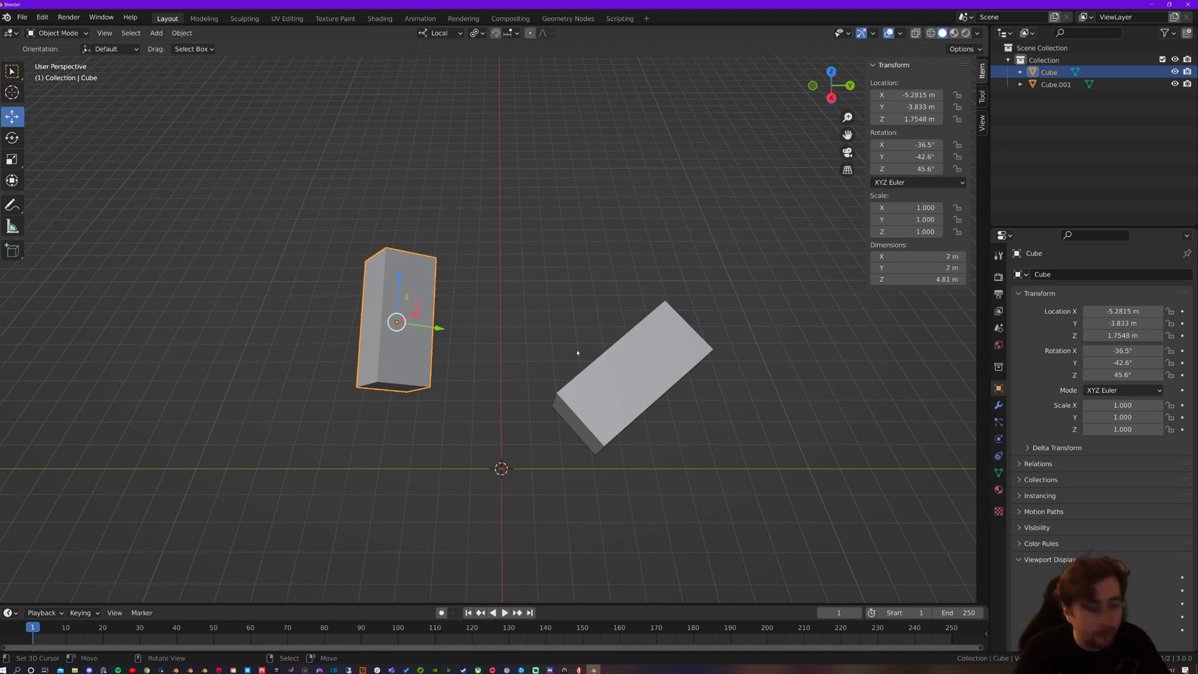
key("r")
key("z")
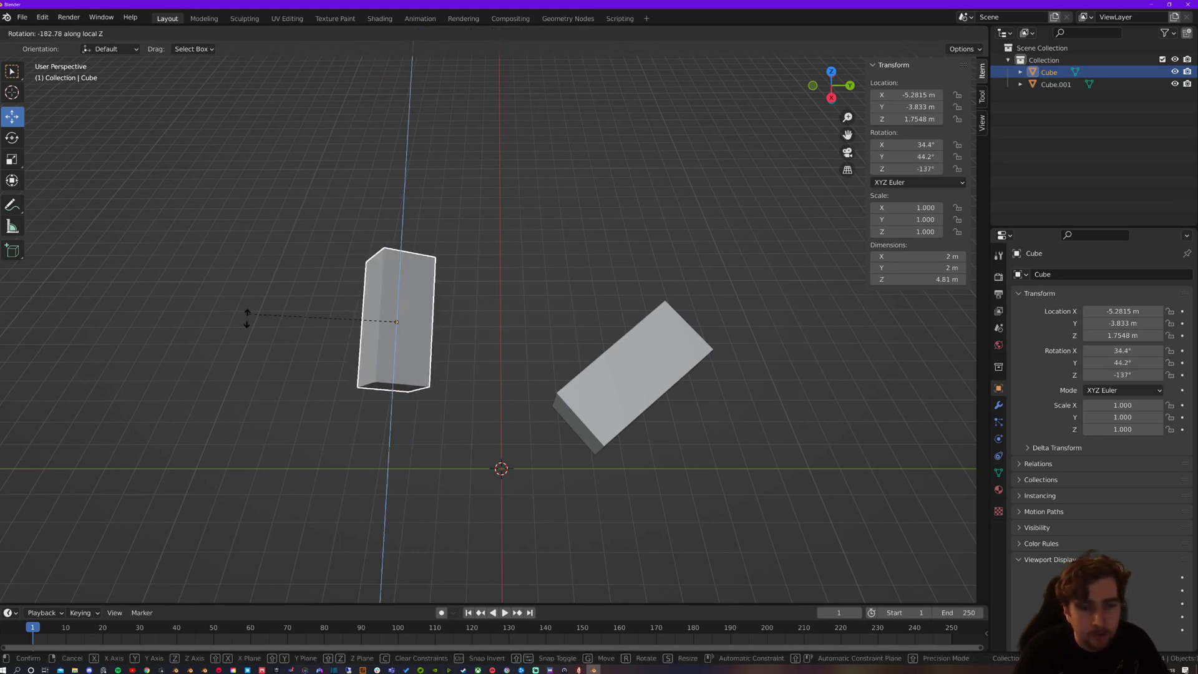
key("Escape")
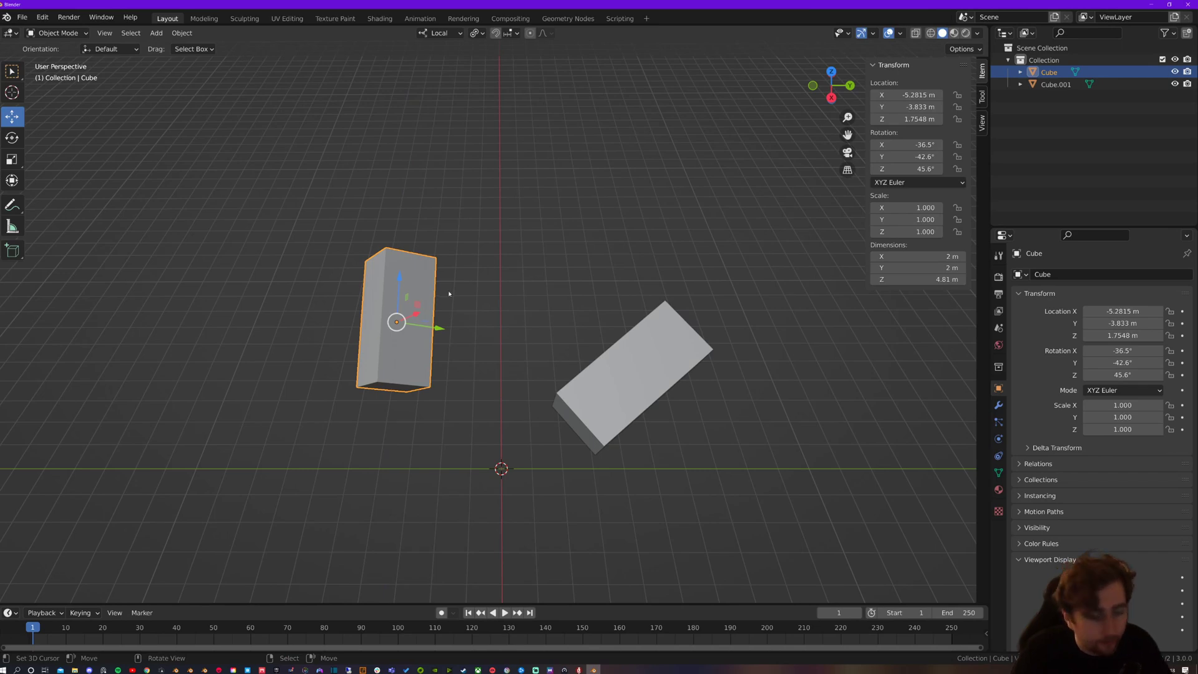
key("ctrl+a")
left_click(424, 288)
middle_click_drag(431, 294, 517, 303)
key("r")
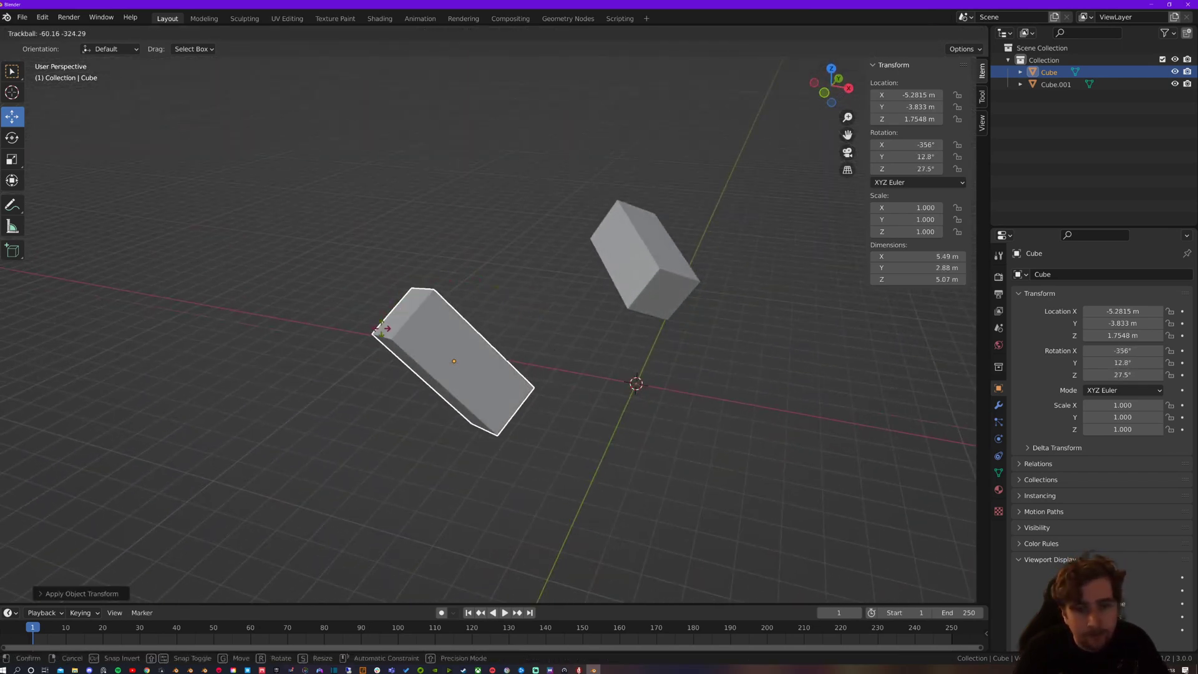
key("Escape")
middle_click_drag(499, 355, 499, 330)
key("r")
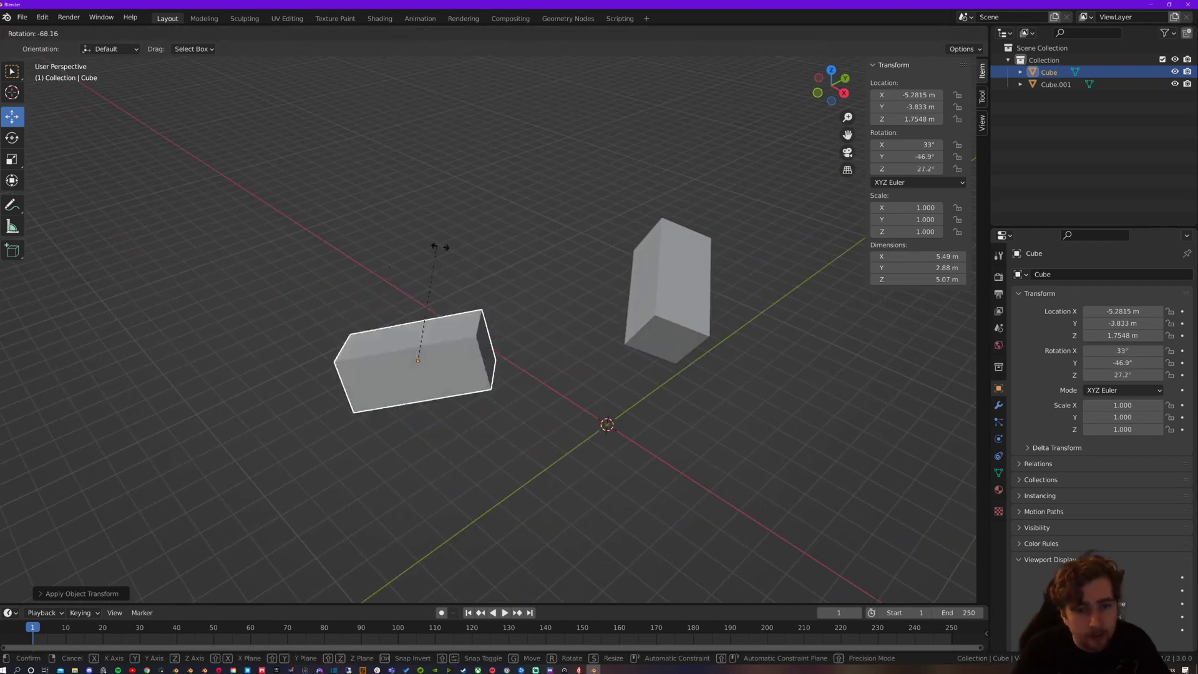
key("z")
key("z")
key("Escape")
middle_click_drag(355, 369, 523, 389)
key("Tab")
key("Tab")
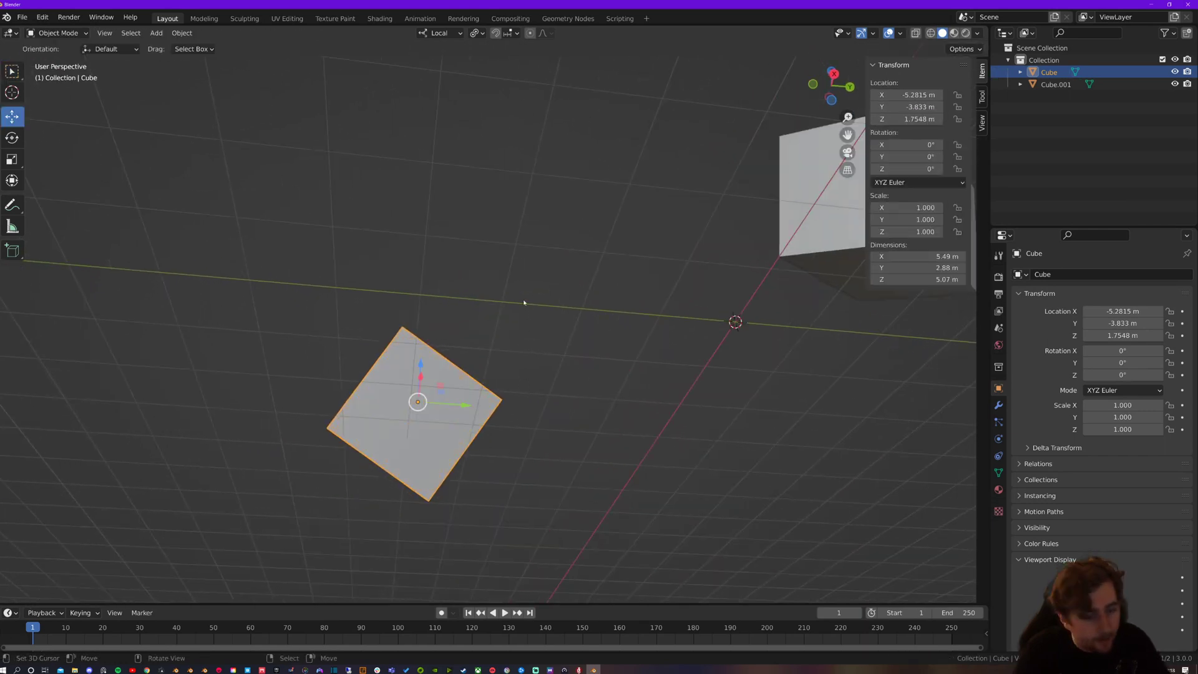
key("r")
key("Escape")
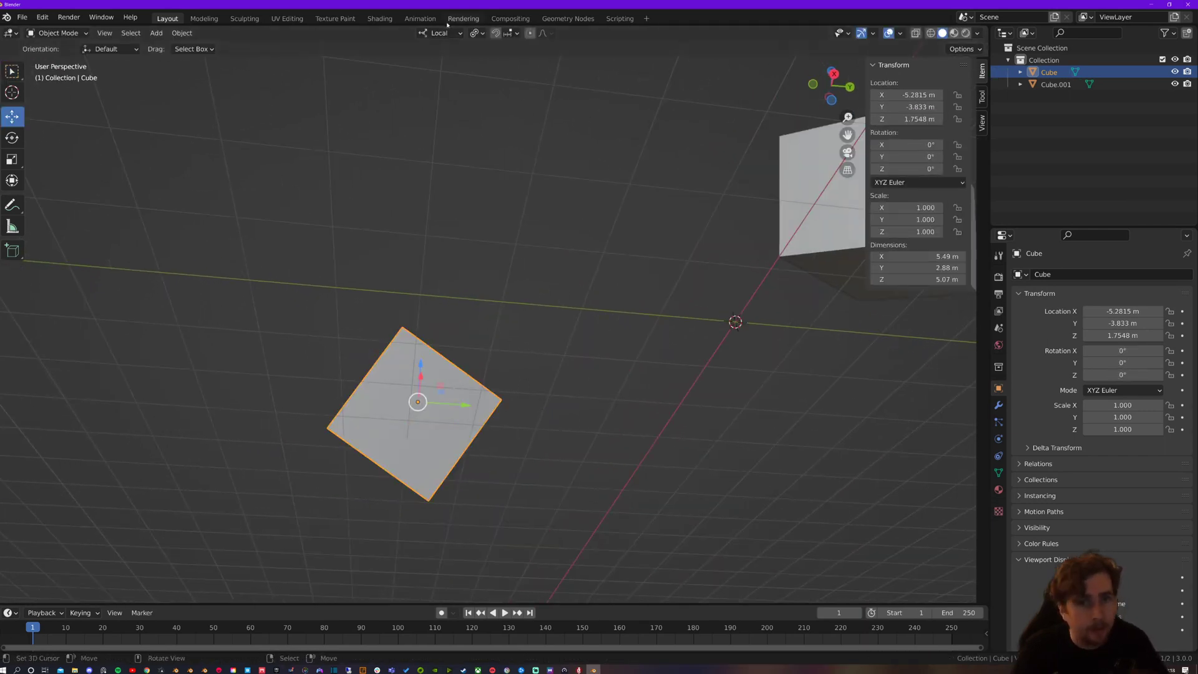
left_click(463, 19)
left_click(175, 18)
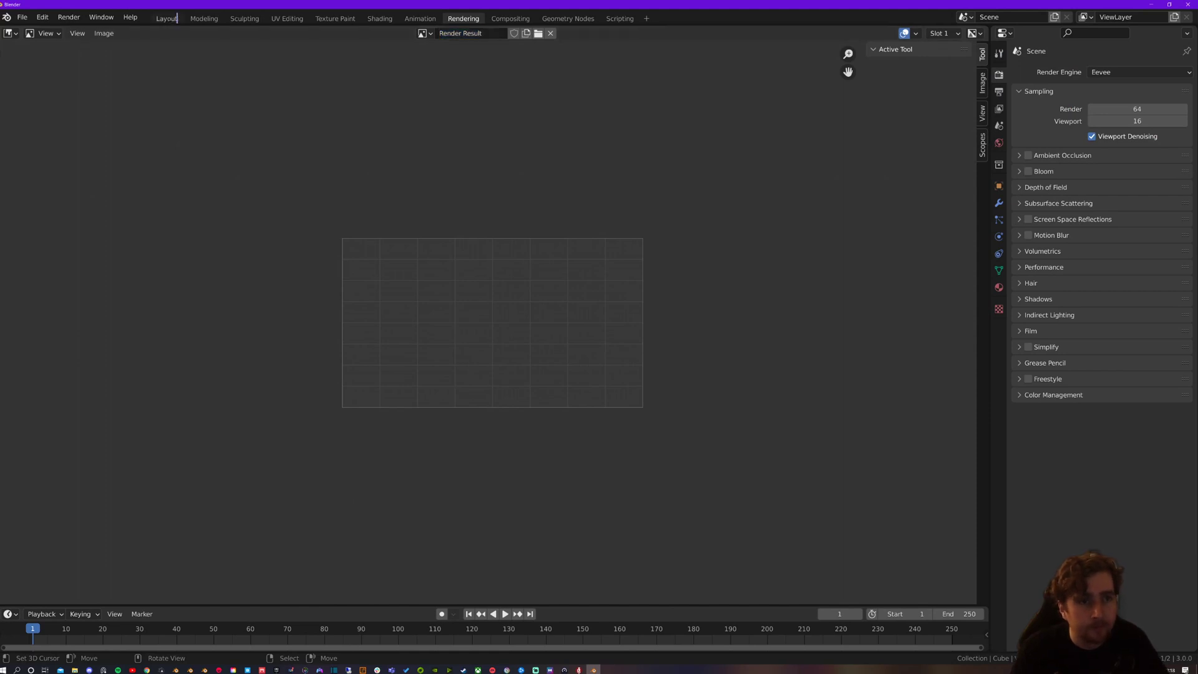
left_click(171, 23)
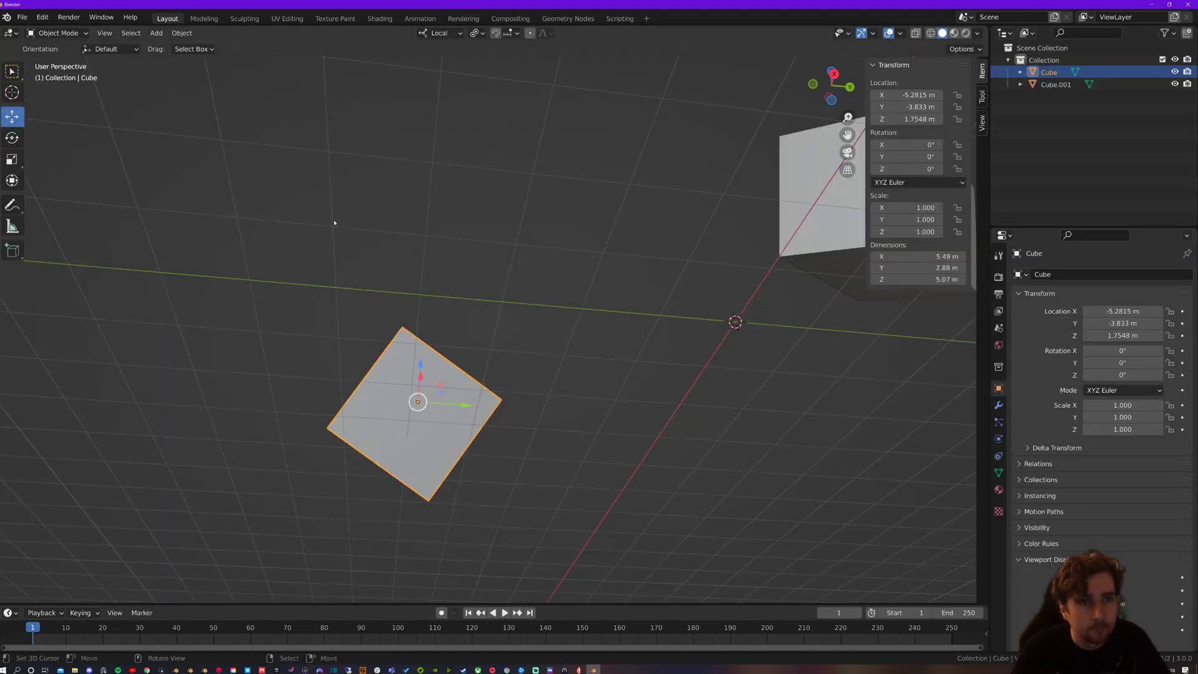
middle_click_drag(469, 377, 517, 494)
key("Tab")
key("Tab")
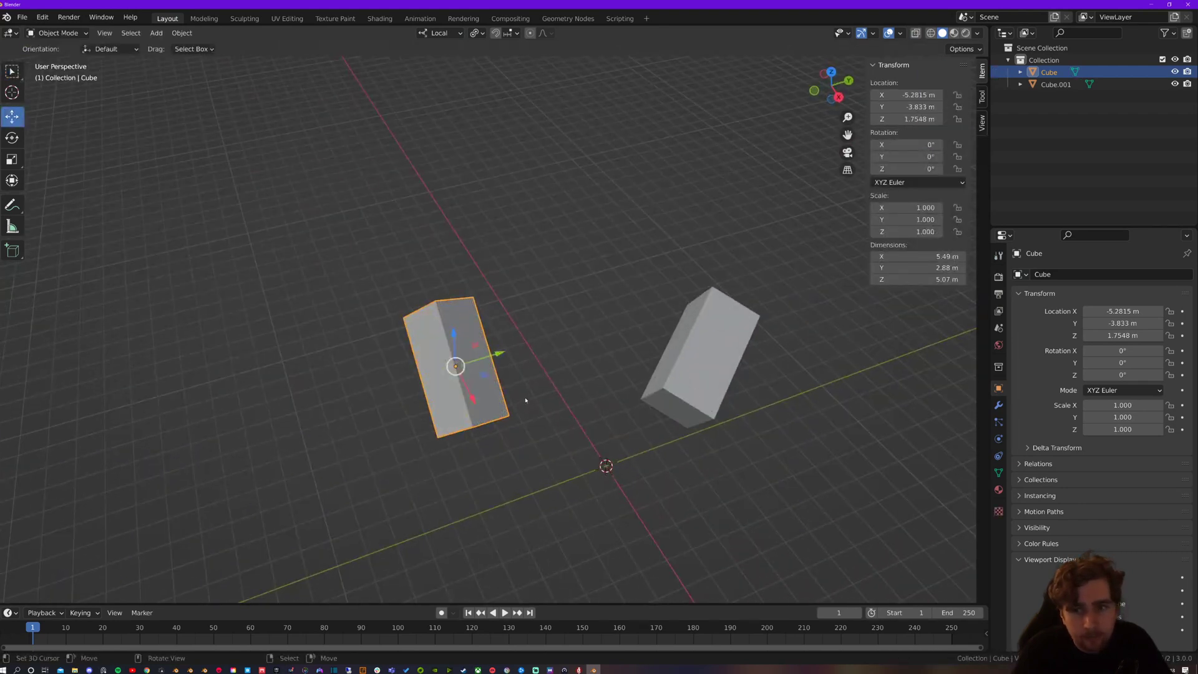
Undo the rotation apply and apply the tall cube's location instead
key("Tab")
key("Tab")
key("Tab")
key("Tab")
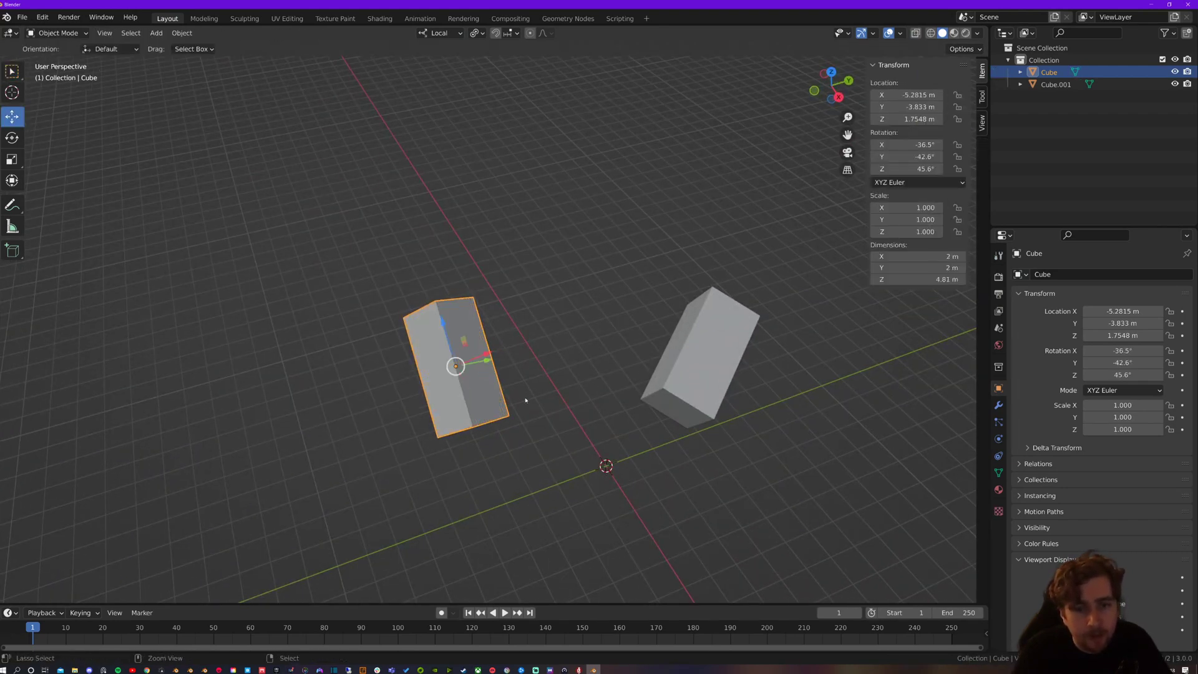
key("Tab")
key("Tab")
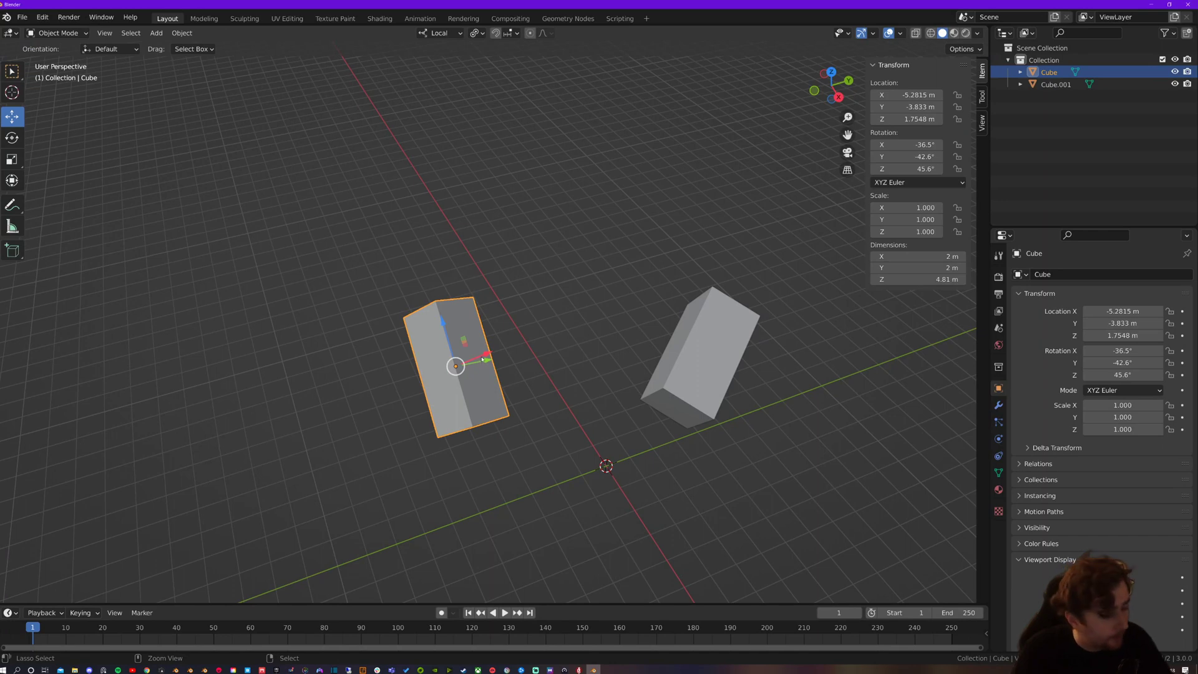
key("ctrl+a")
left_click(464, 346)
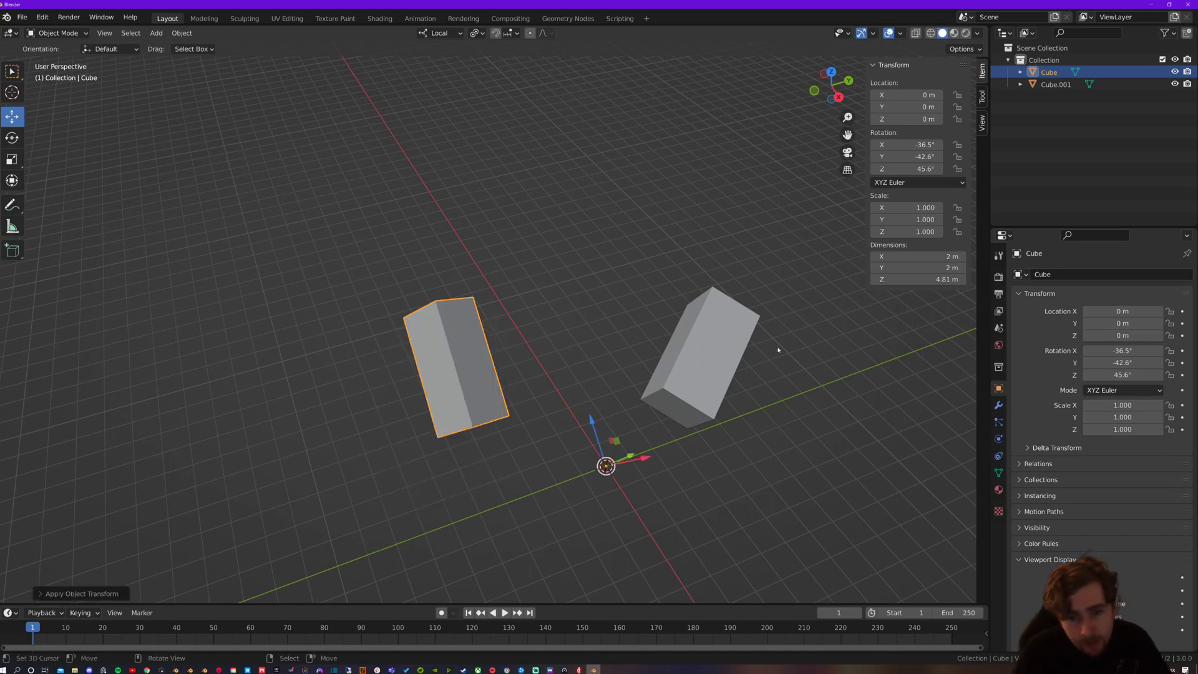
middle_click_drag(628, 449, 561, 402)
Set transform orientation to Global, test rotate and scale, then reselect Cube.001
left_click(440, 33)
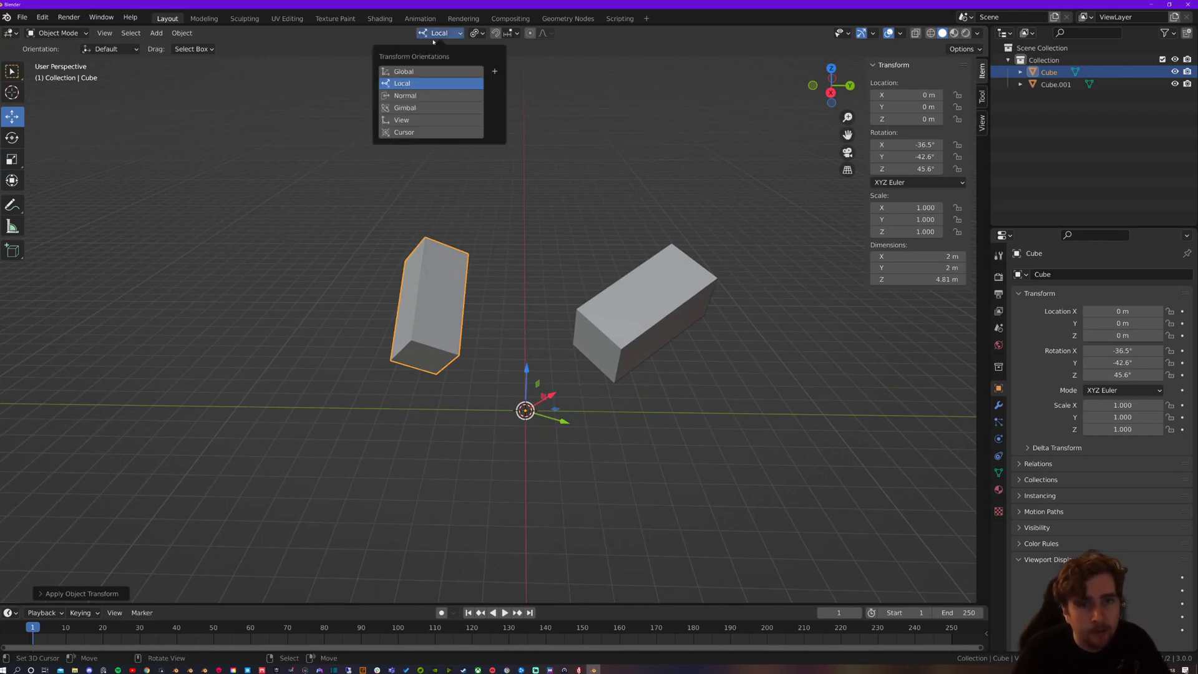
left_click(424, 71)
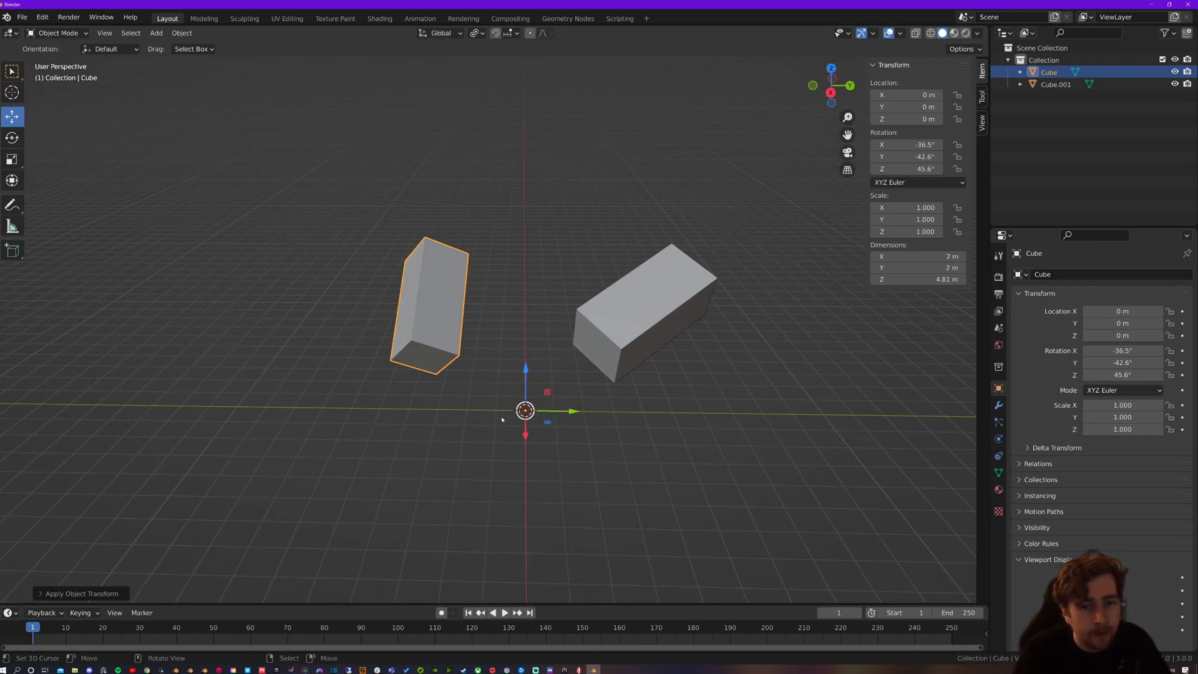
key("r")
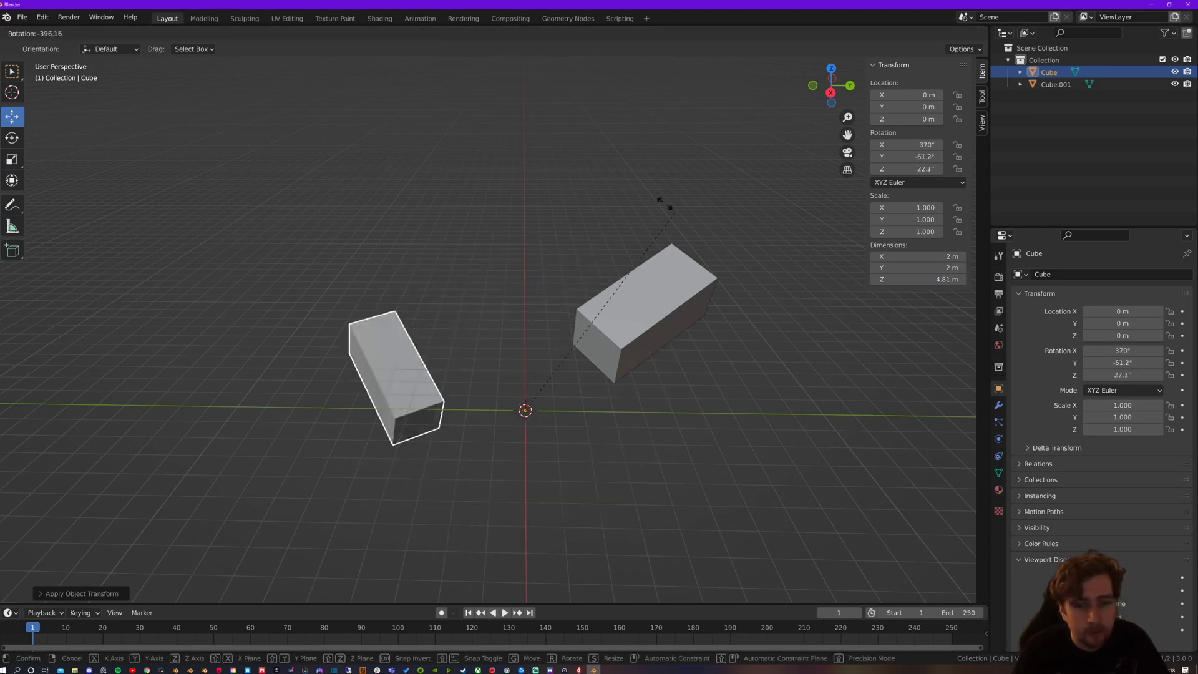
left_click(594, 393)
key("s")
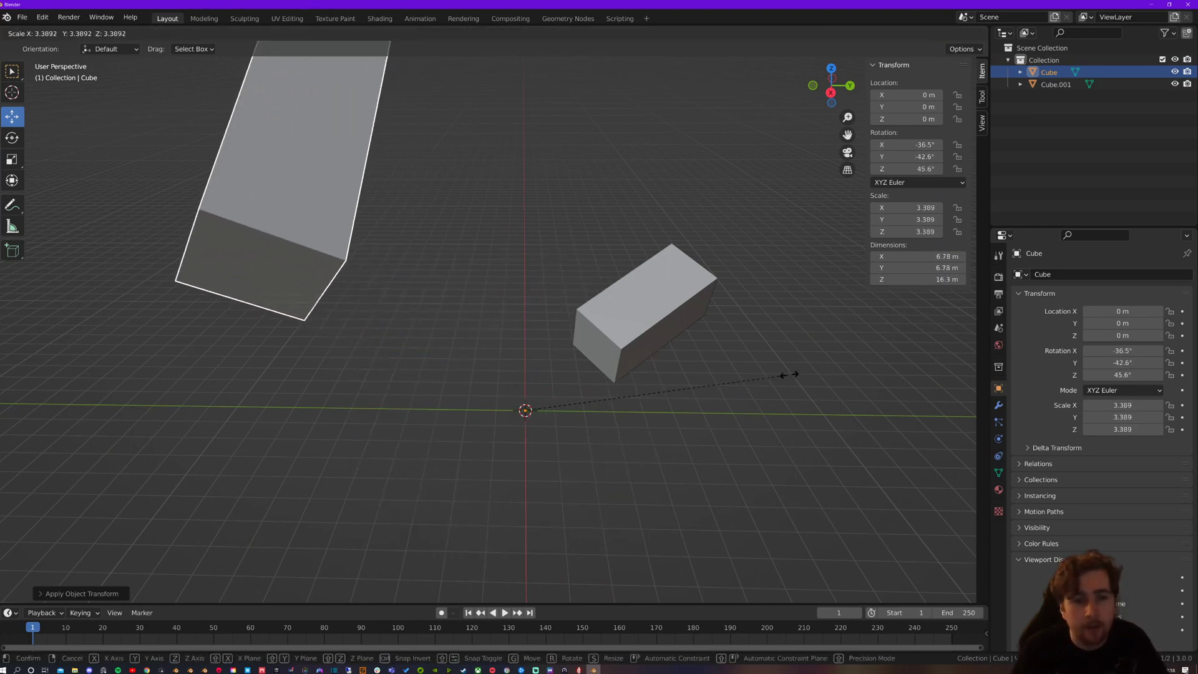
key("Escape")
left_click(625, 338)
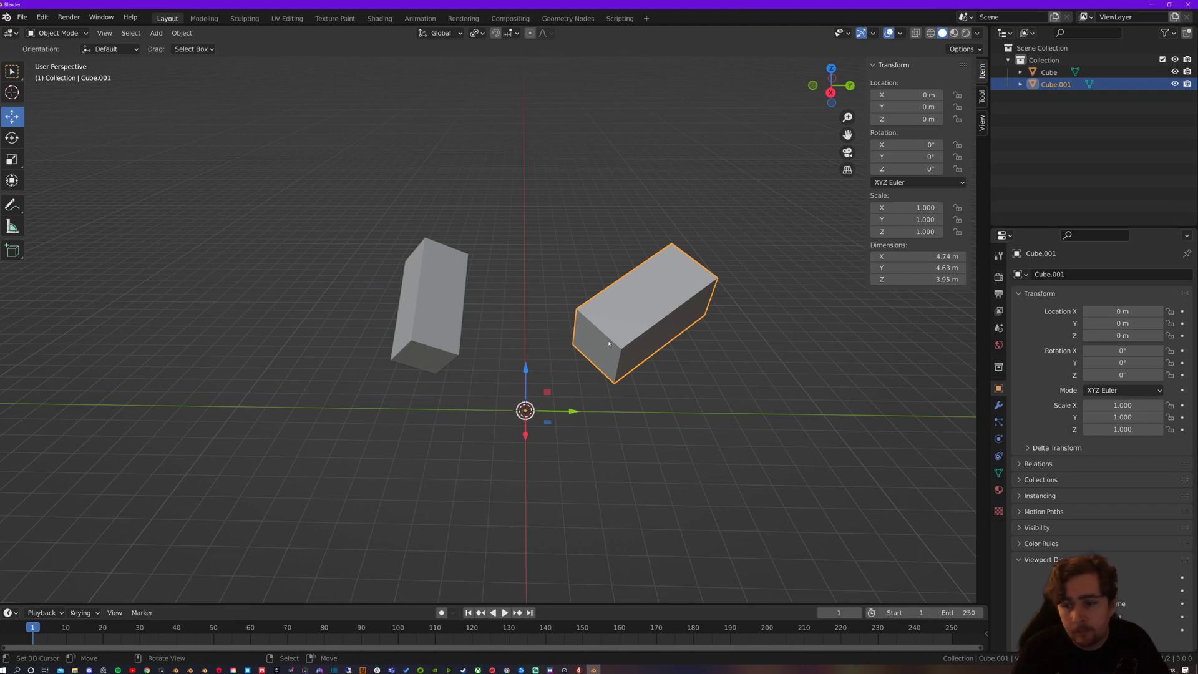
left_click(432, 327)
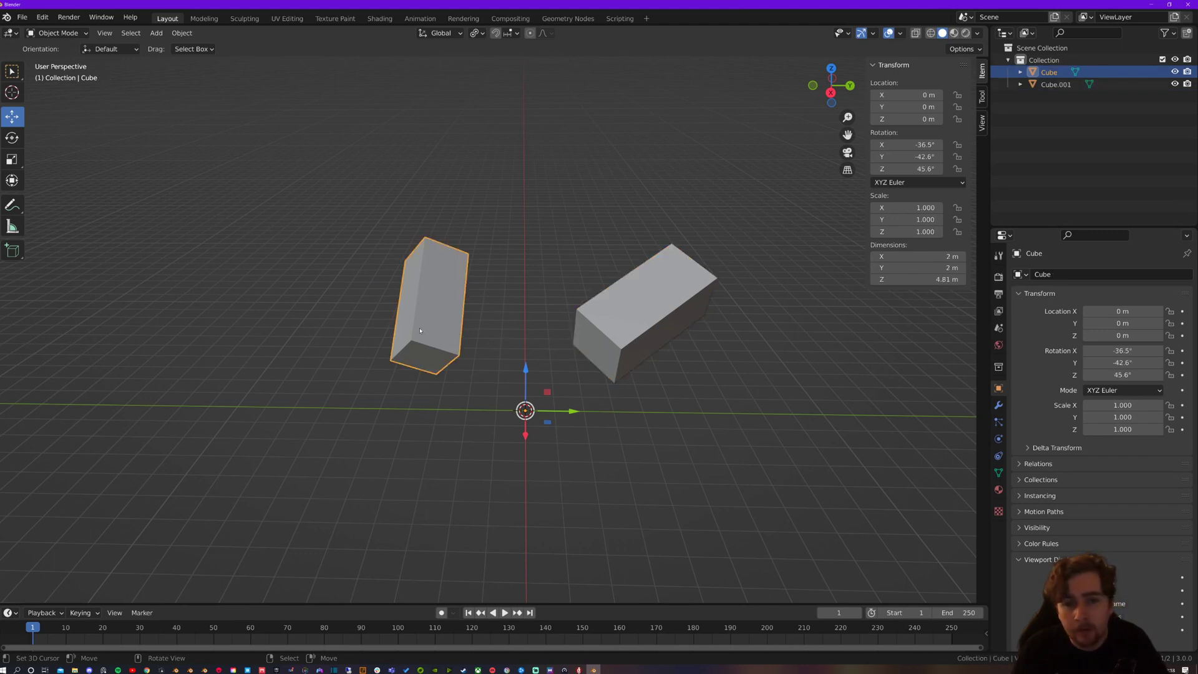
left_click(637, 331)
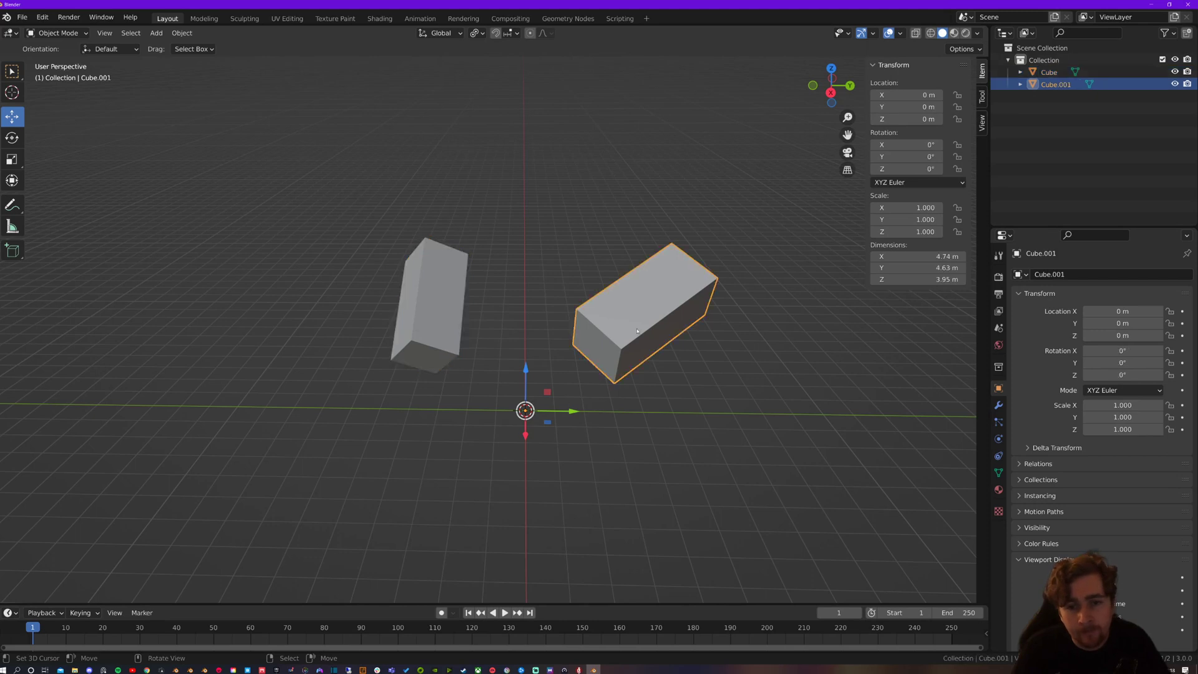
middle_click_drag(651, 325, 587, 347)
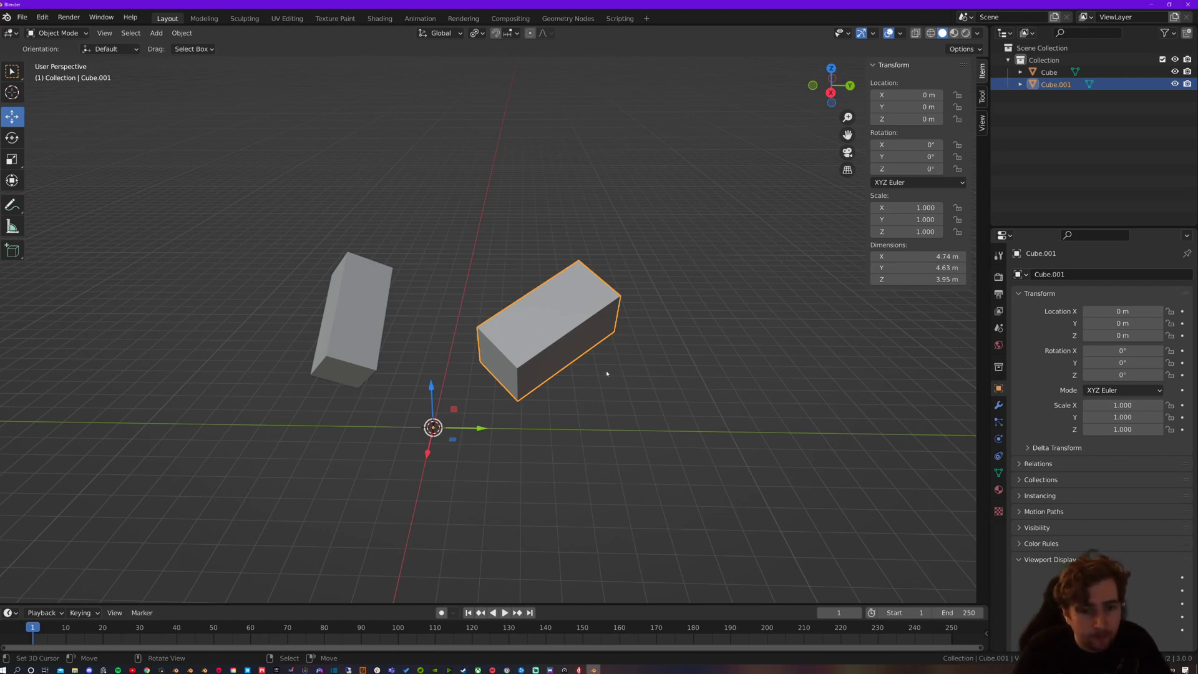
Enable Affect Only Origins and try moving Cube.001's origin freely
left_click(978, 33)
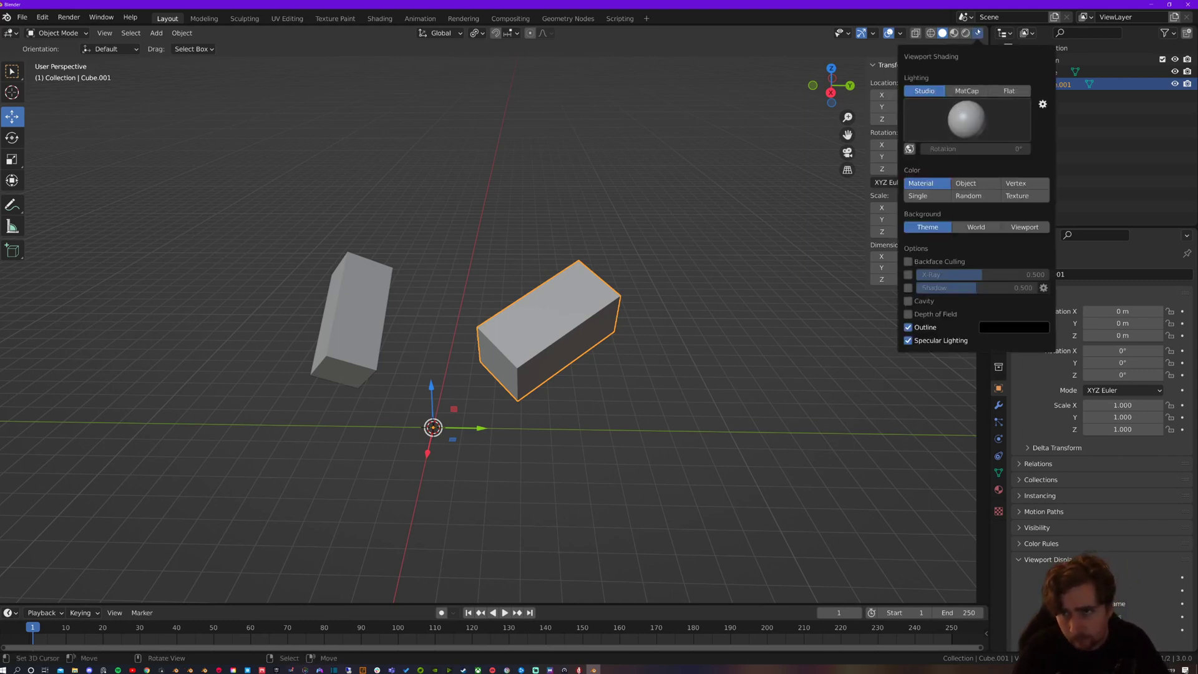
left_click(978, 34)
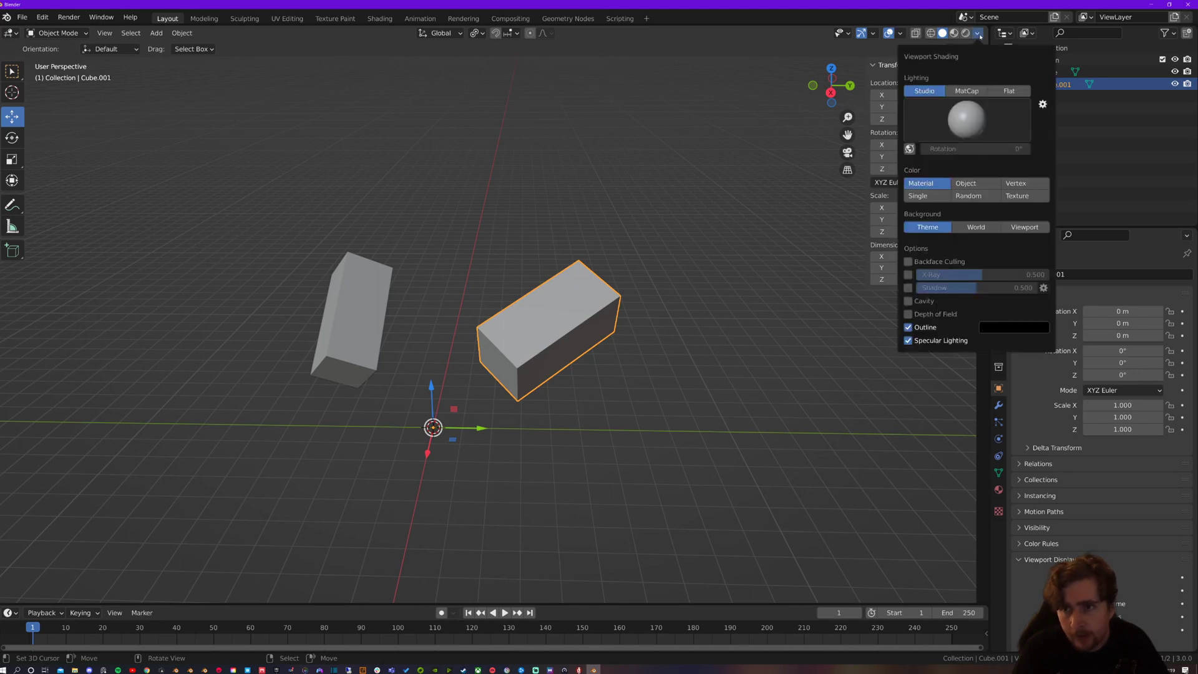
left_click(962, 49)
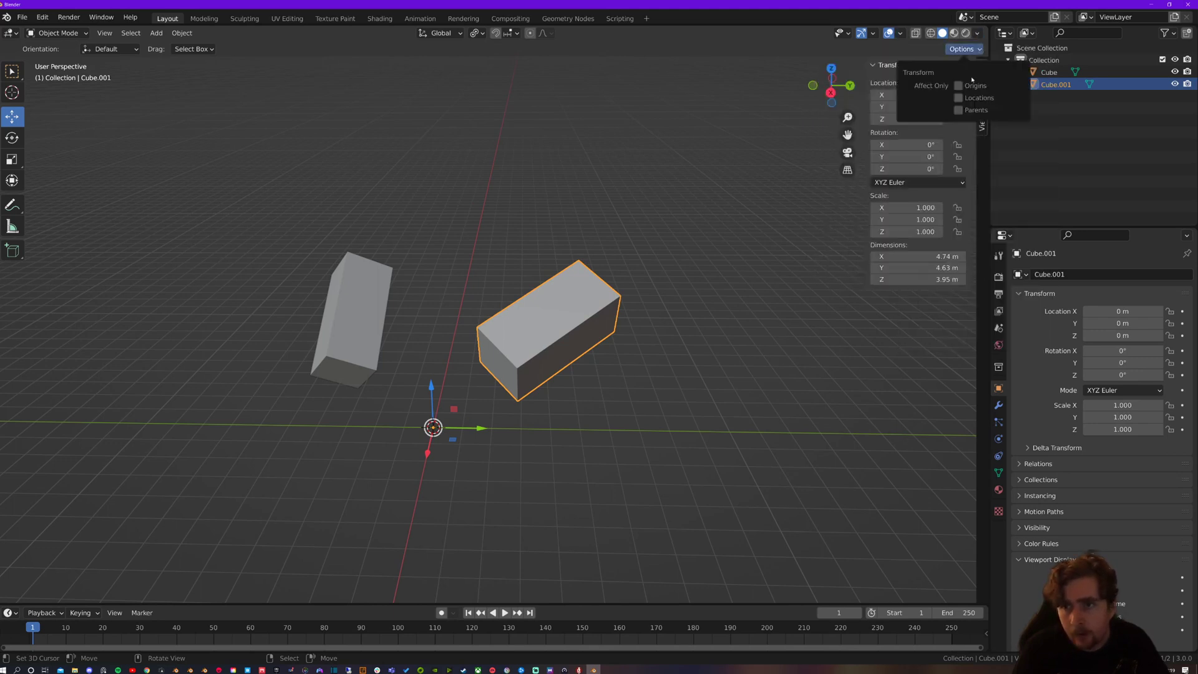
left_click(959, 86)
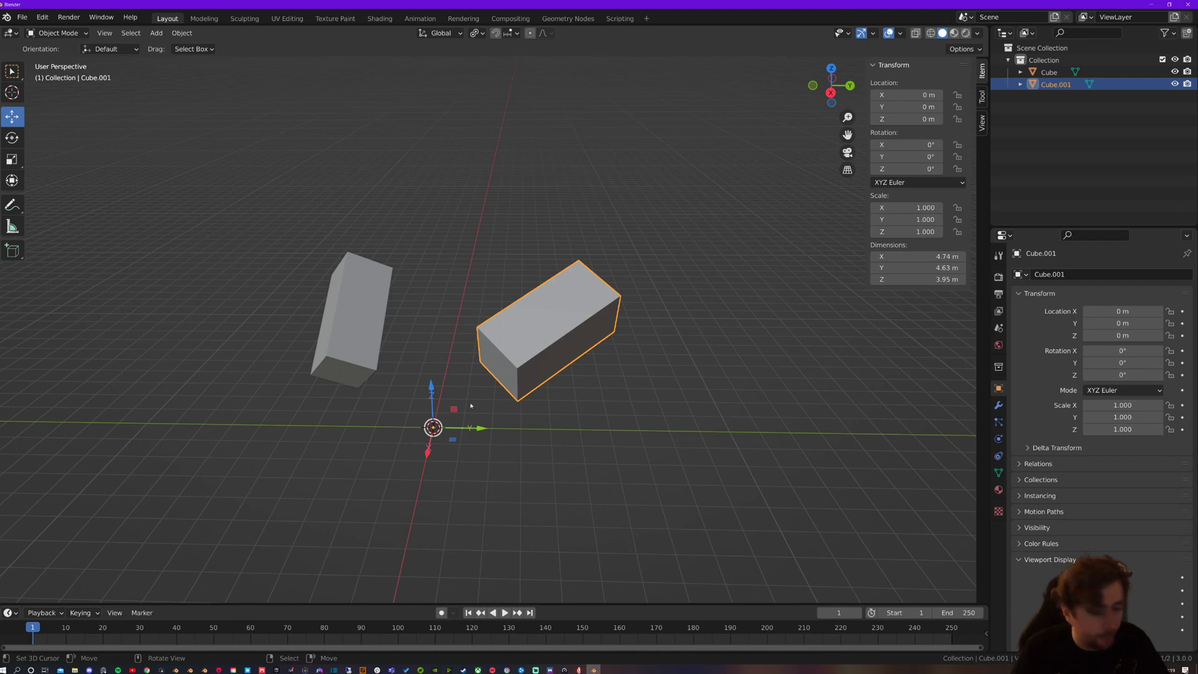
key("g")
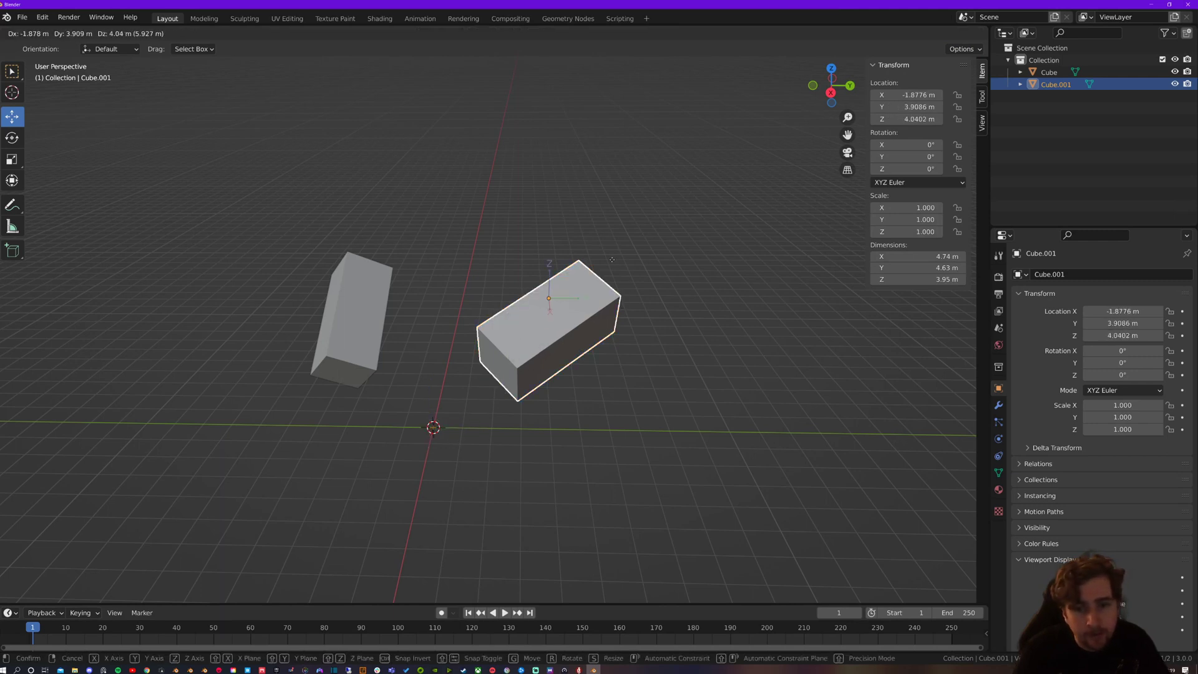
left_click(552, 293)
middle_click_drag(552, 293, 527, 275)
key("g")
left_click(536, 278)
Set snapping to Vertex and snap Cube.001's origin onto a corner of the box
left_click(517, 33)
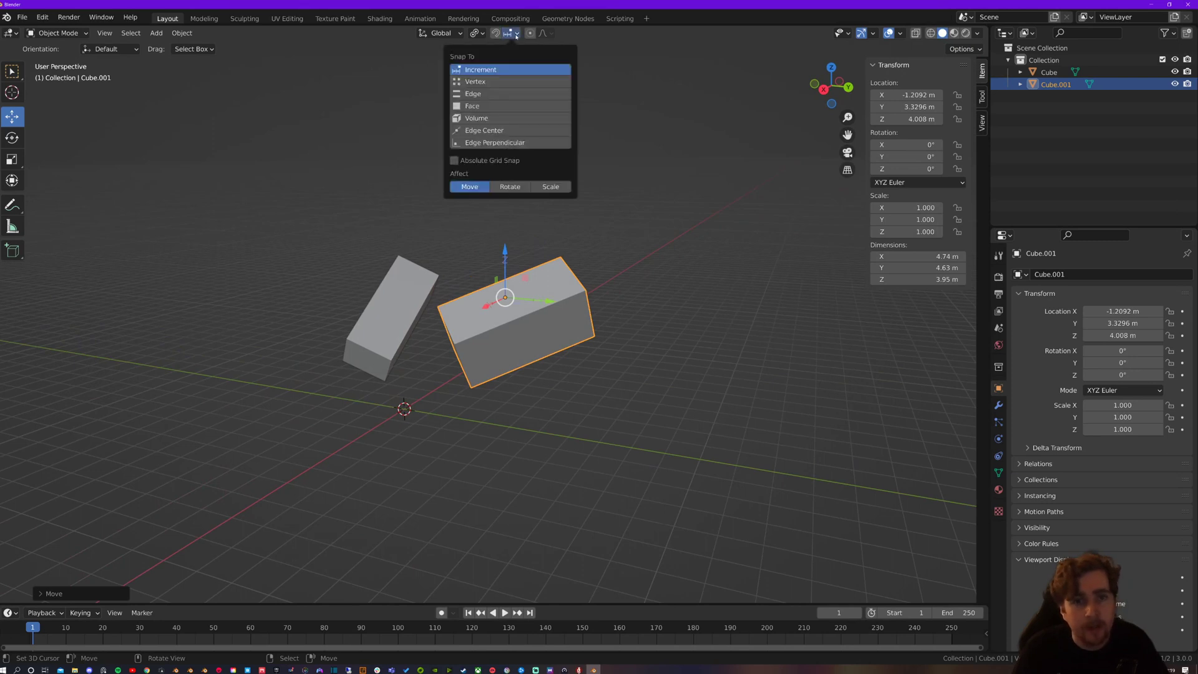
left_click(483, 80)
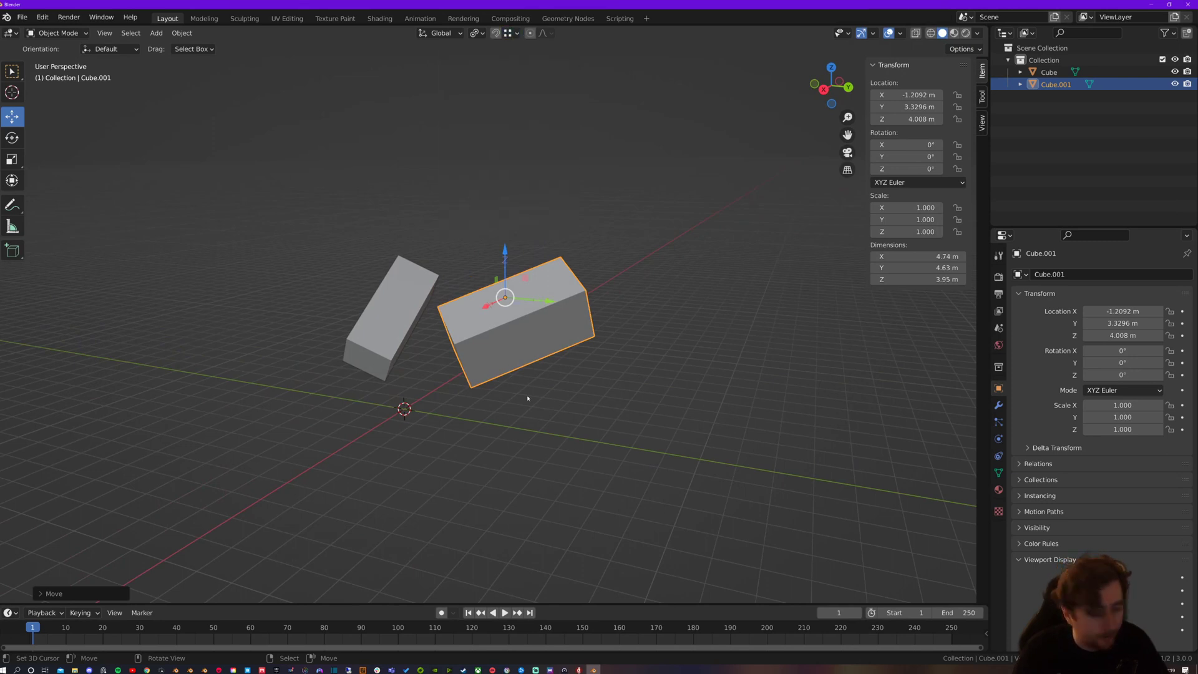
key("g")
left_click(455, 339)
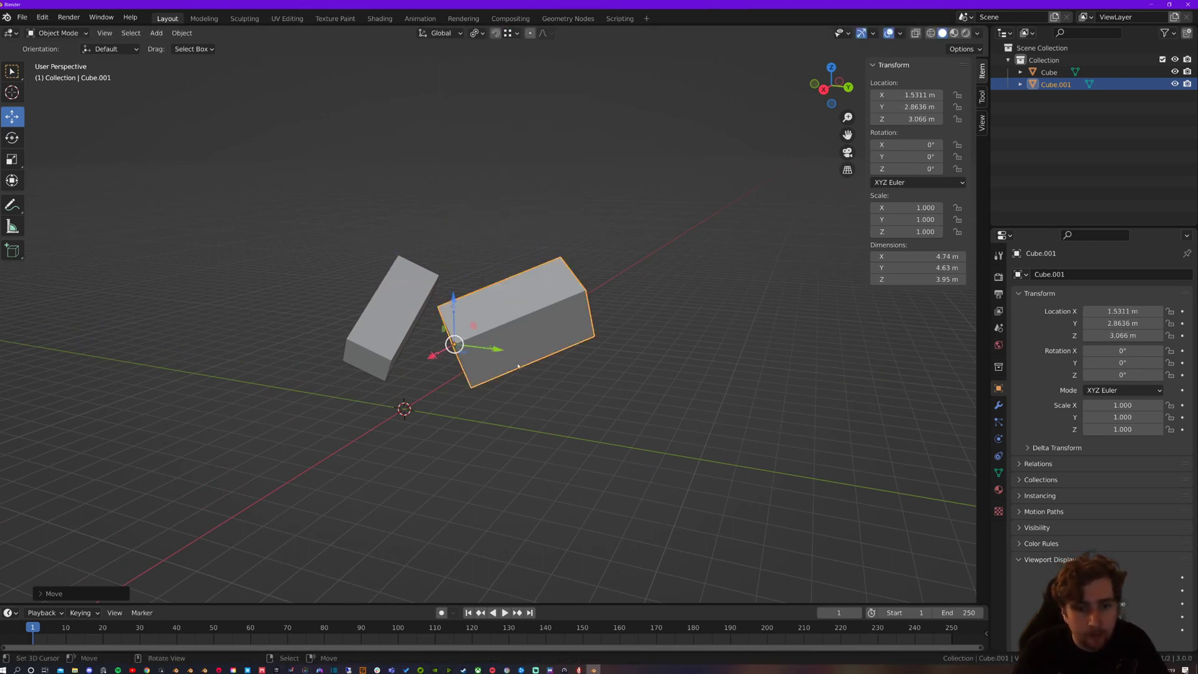
middle_click_drag(455, 339, 556, 374)
key("Tab")
key("Tab")
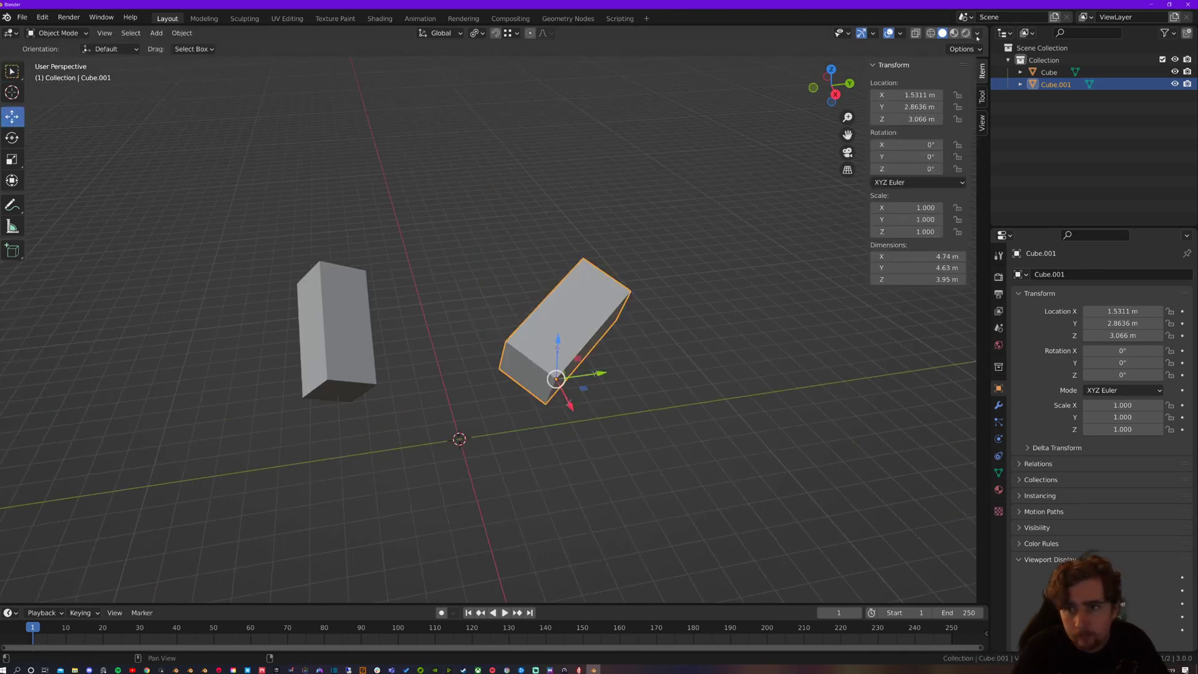
left_click(977, 34)
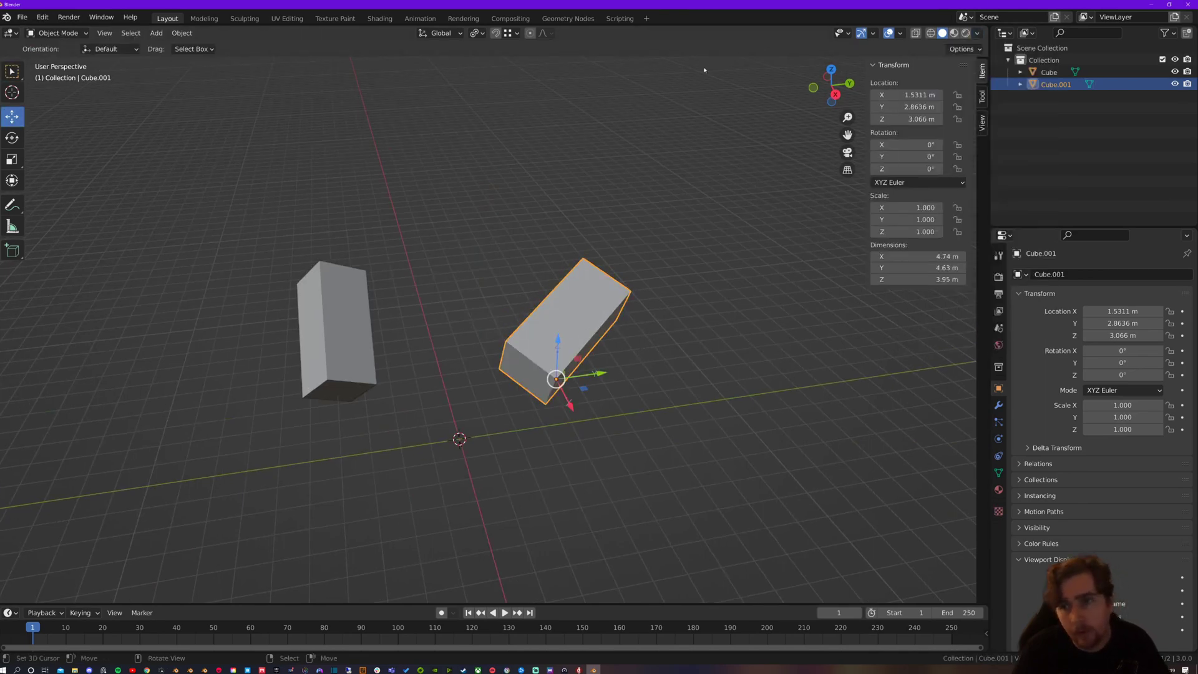
left_click(967, 47)
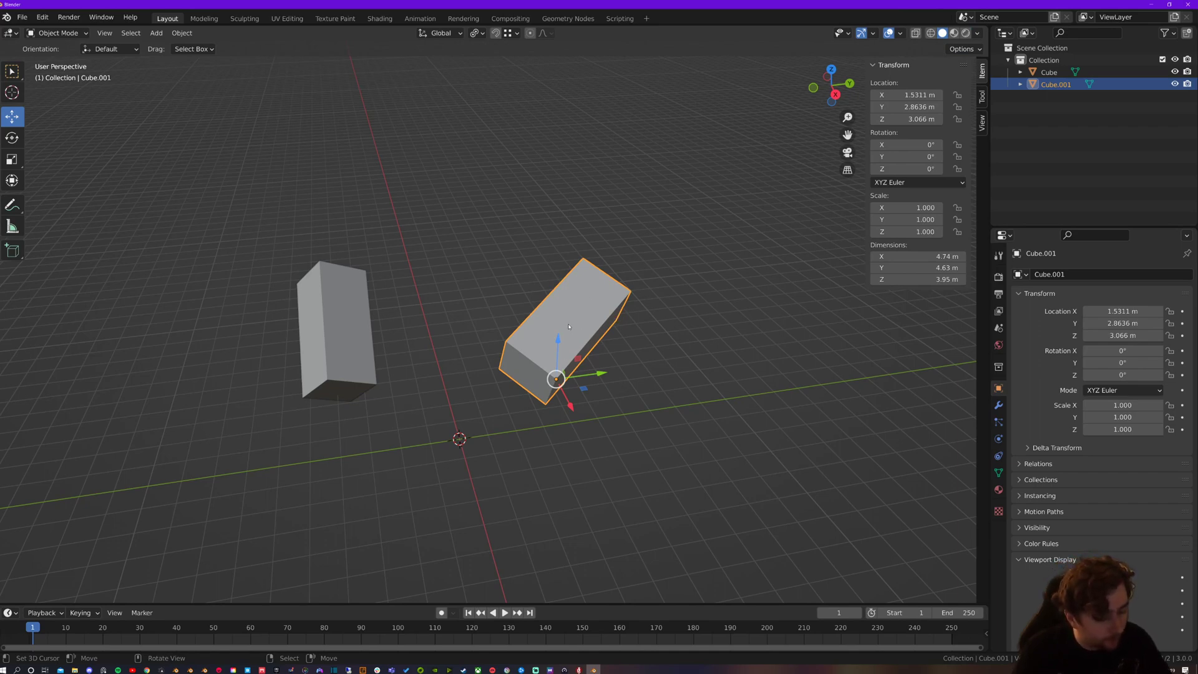
key("ctrl+a")
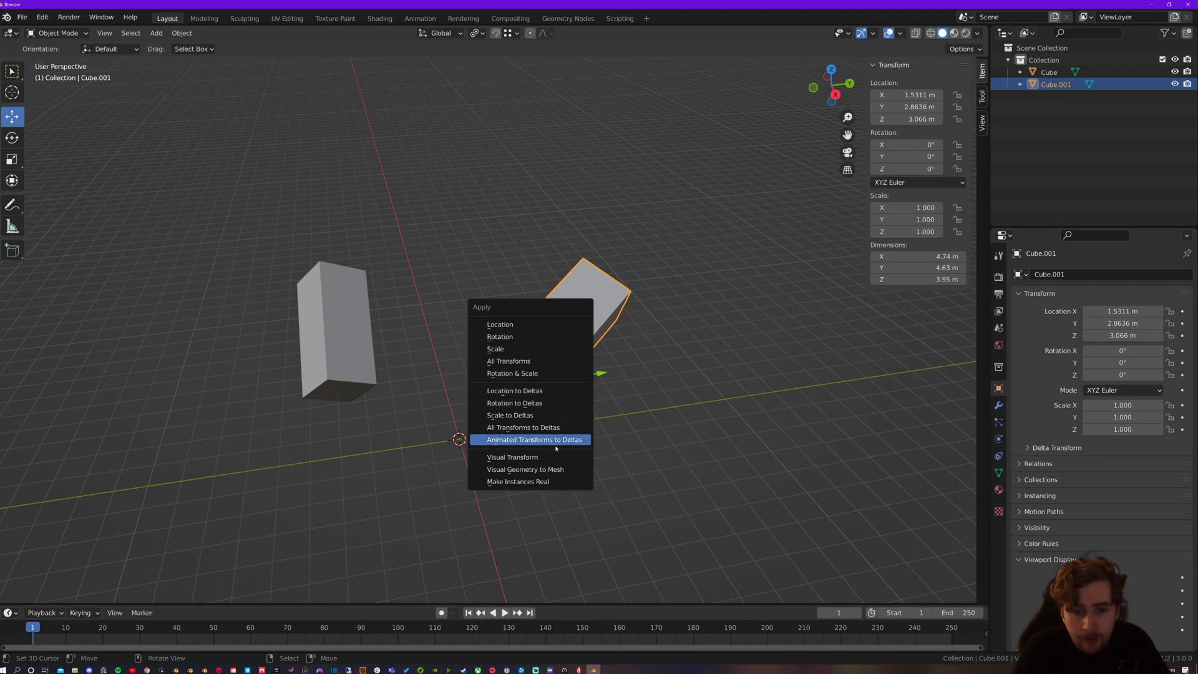
left_click(104, 33)
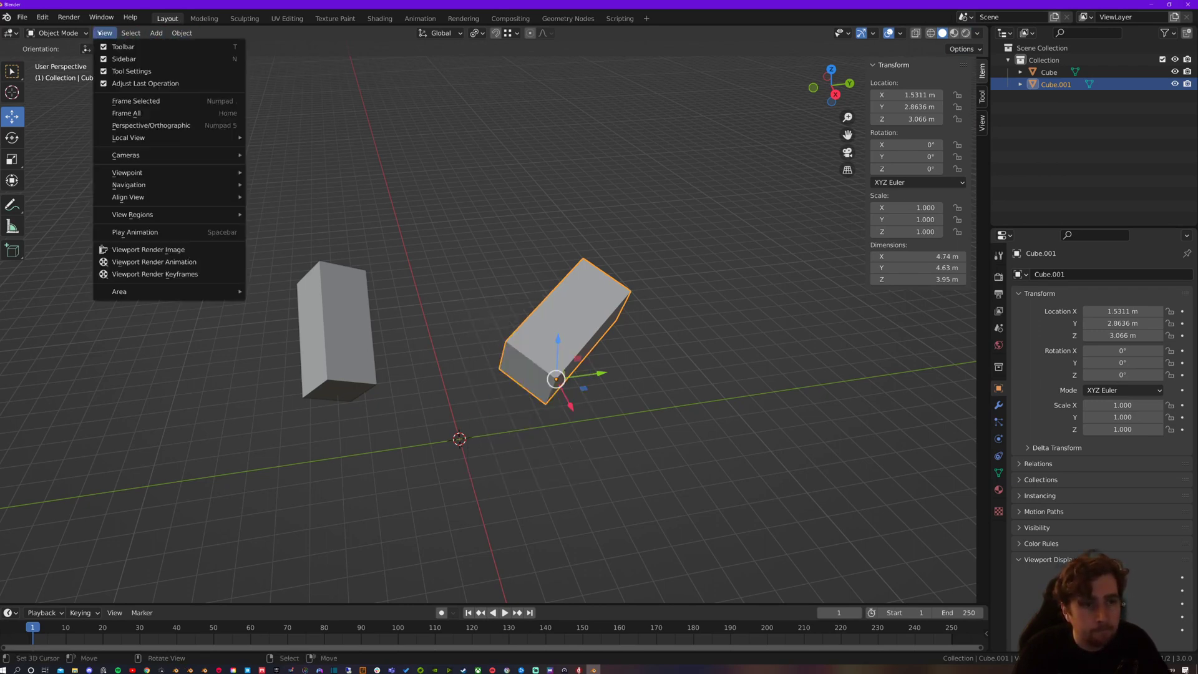
key("ctrl+a")
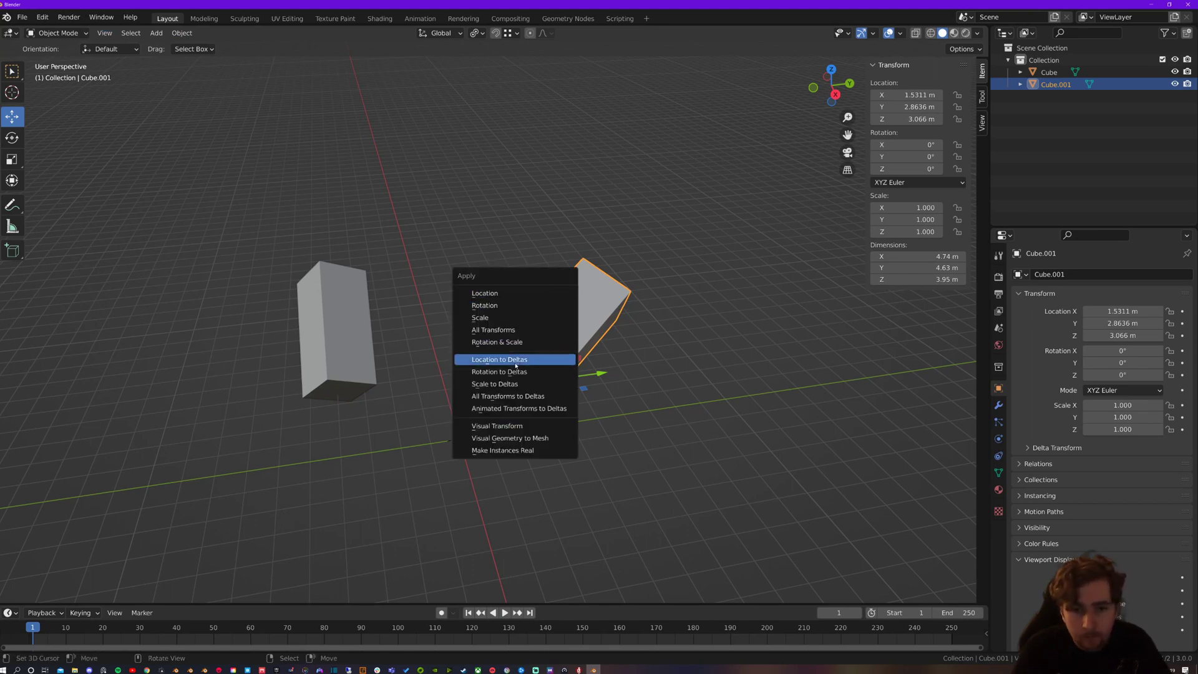
right_click(636, 232)
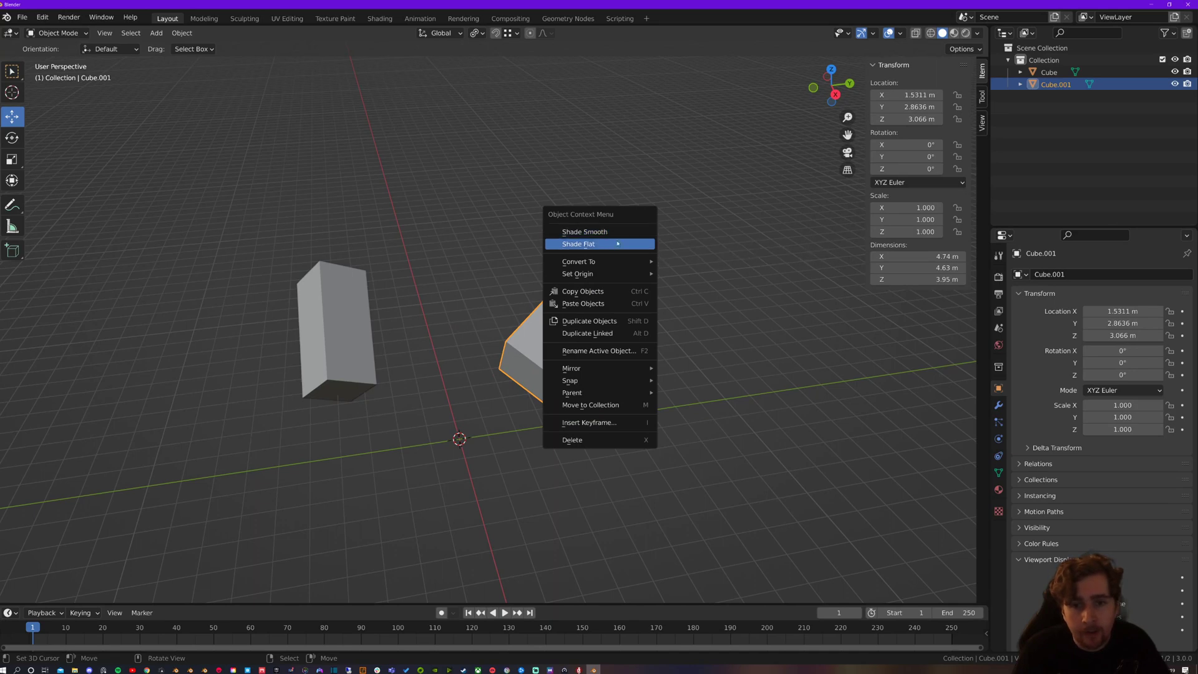
right_click(500, 234)
mouse_move(474, 275)
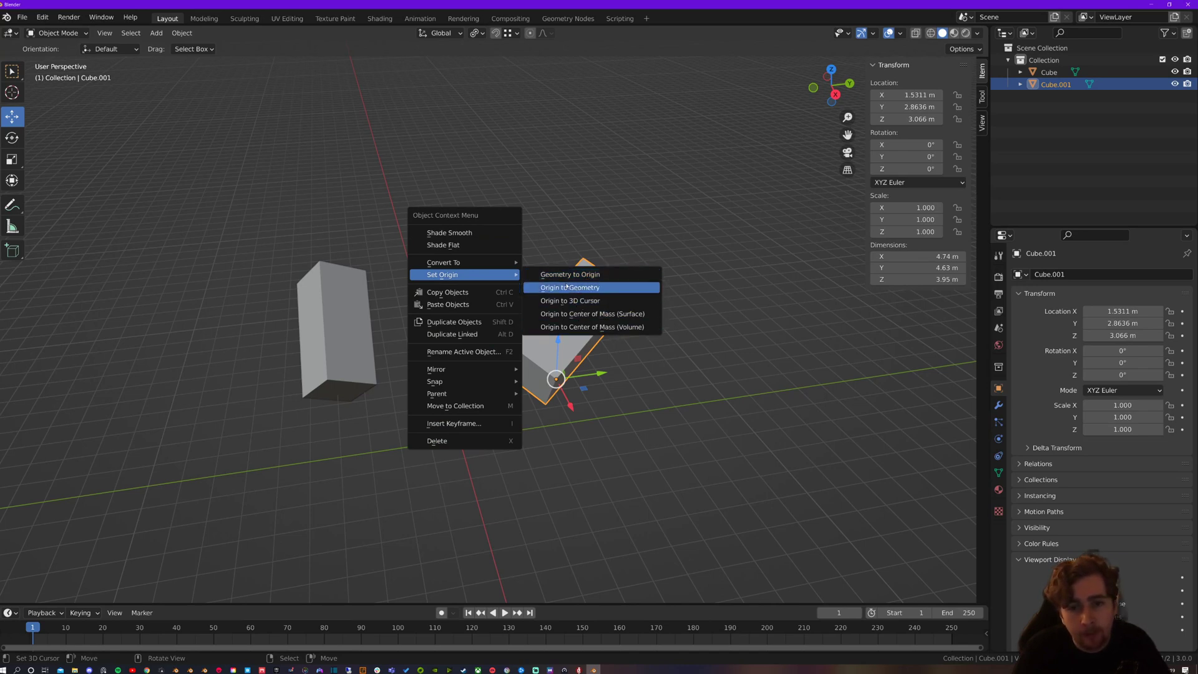
left_click(604, 276)
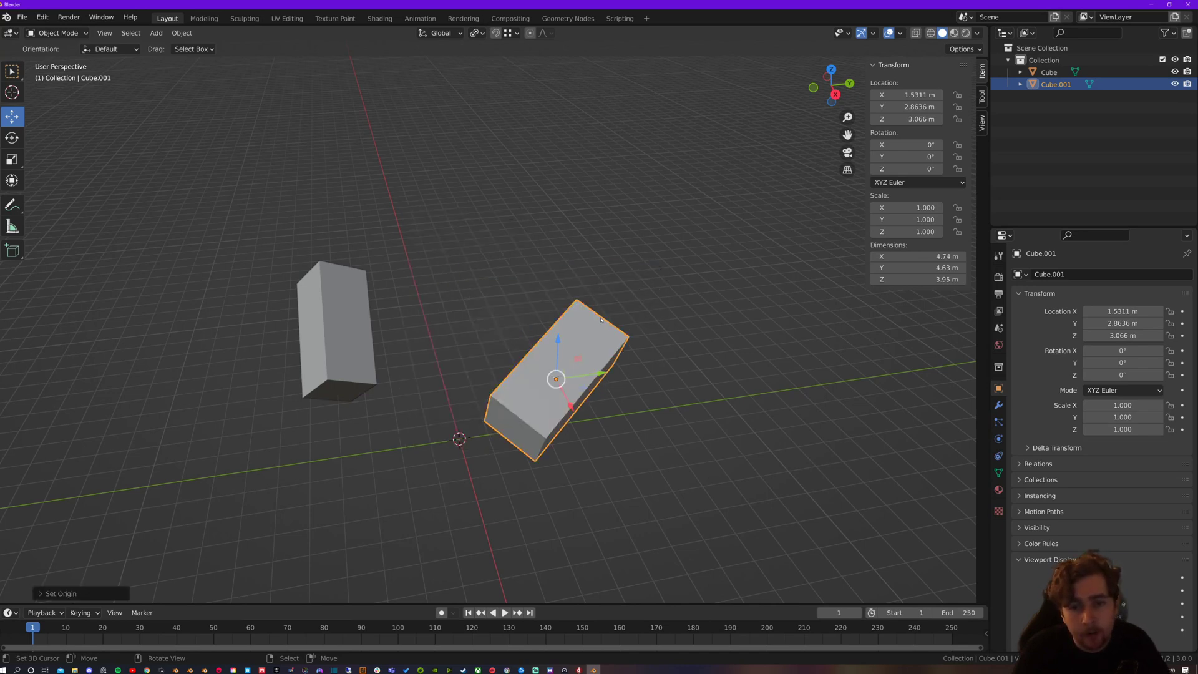
key("ctrl+z")
key("q")
Set Cube.001's origin to geometry, then nudge the box to a new spot
right_click(603, 305)
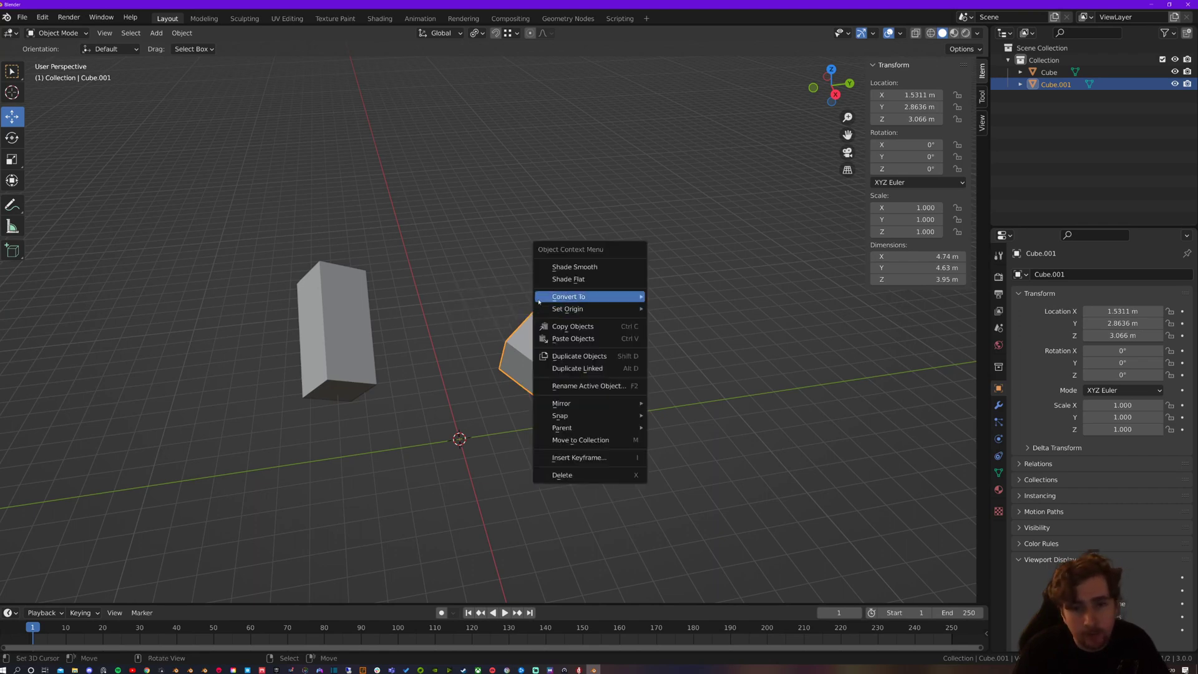
mouse_move(603, 301)
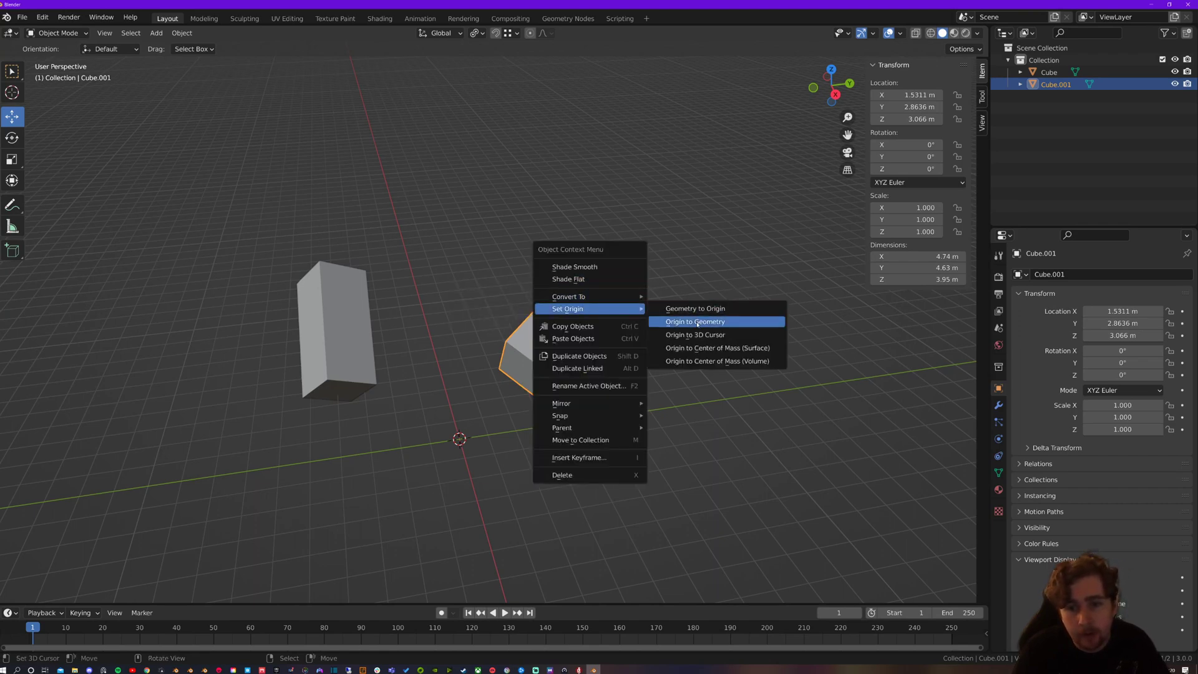
left_click(686, 322)
middle_click_drag(695, 327, 389, 305)
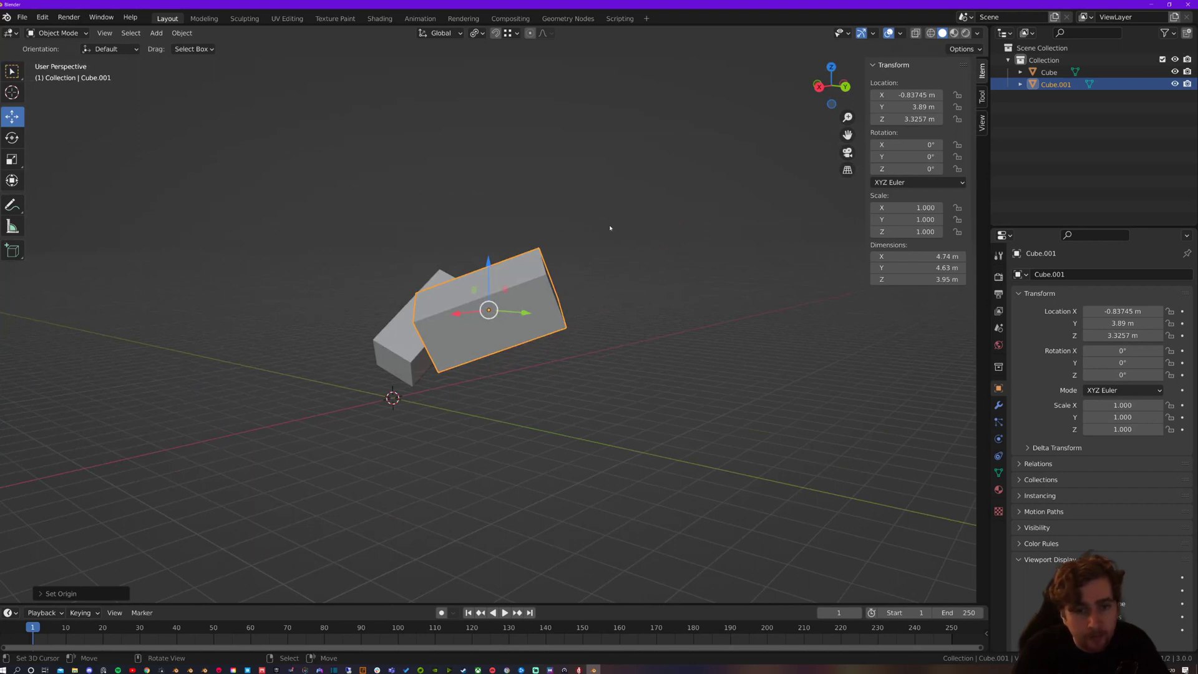
middle_click_drag(546, 404, 560, 360)
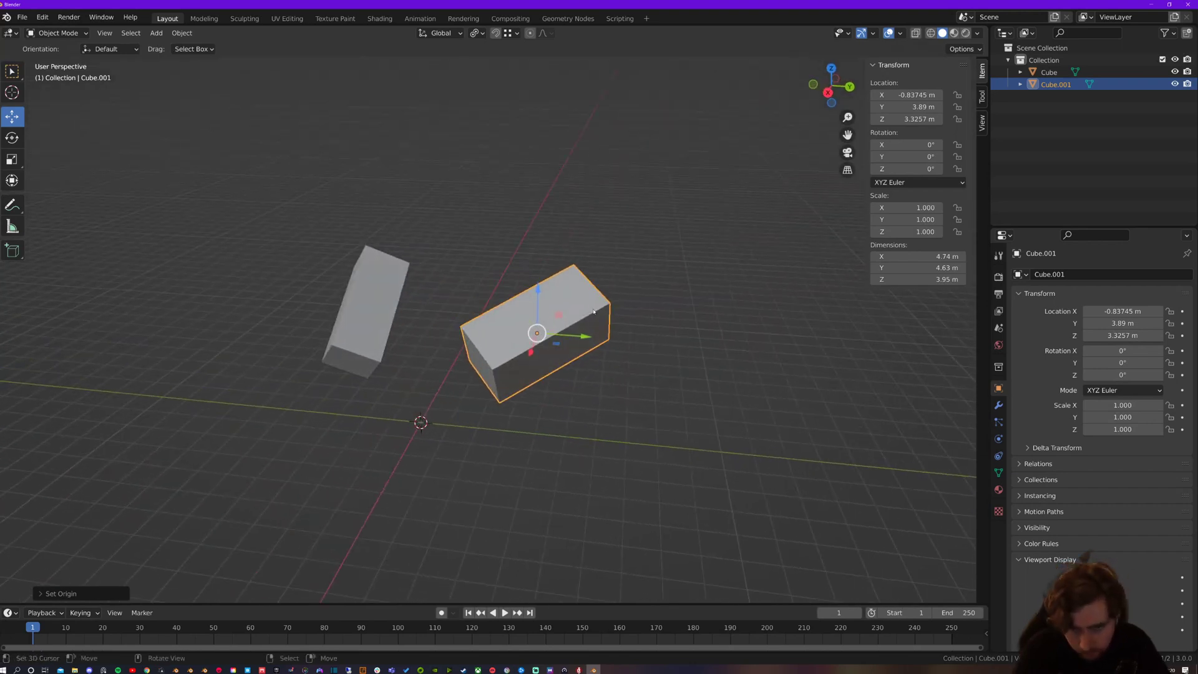
middle_click_drag(596, 307, 583, 312)
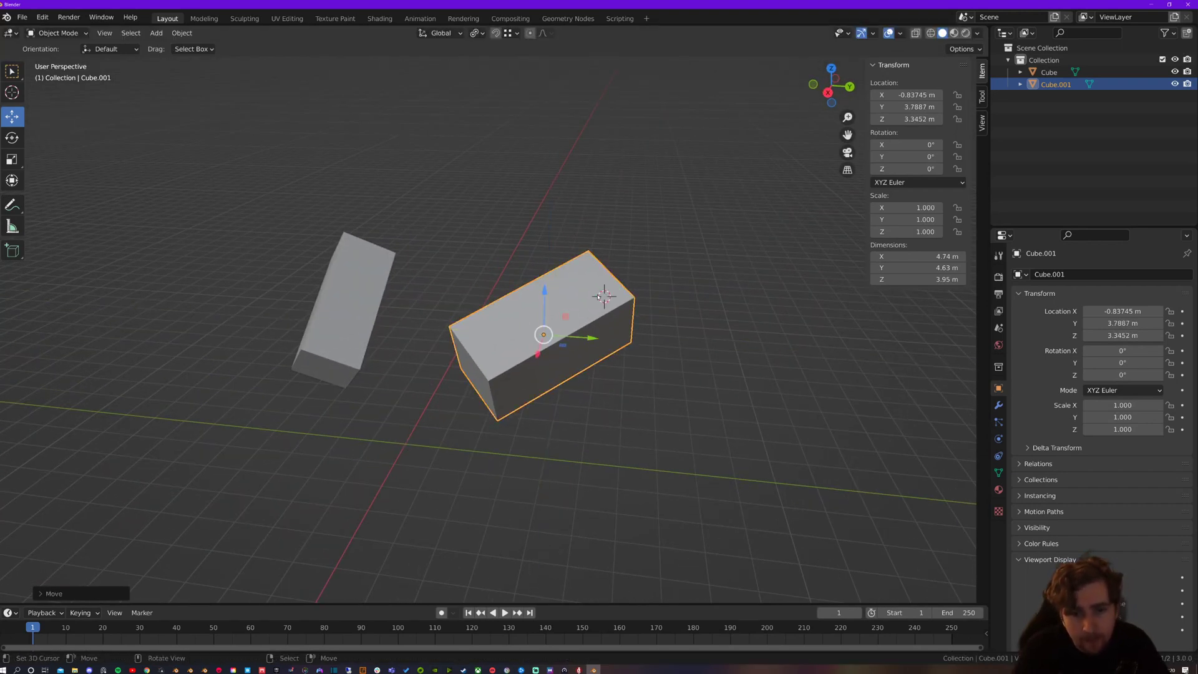
left_click_drag(583, 309, 603, 296)
middle_click_drag(662, 226, 637, 270)
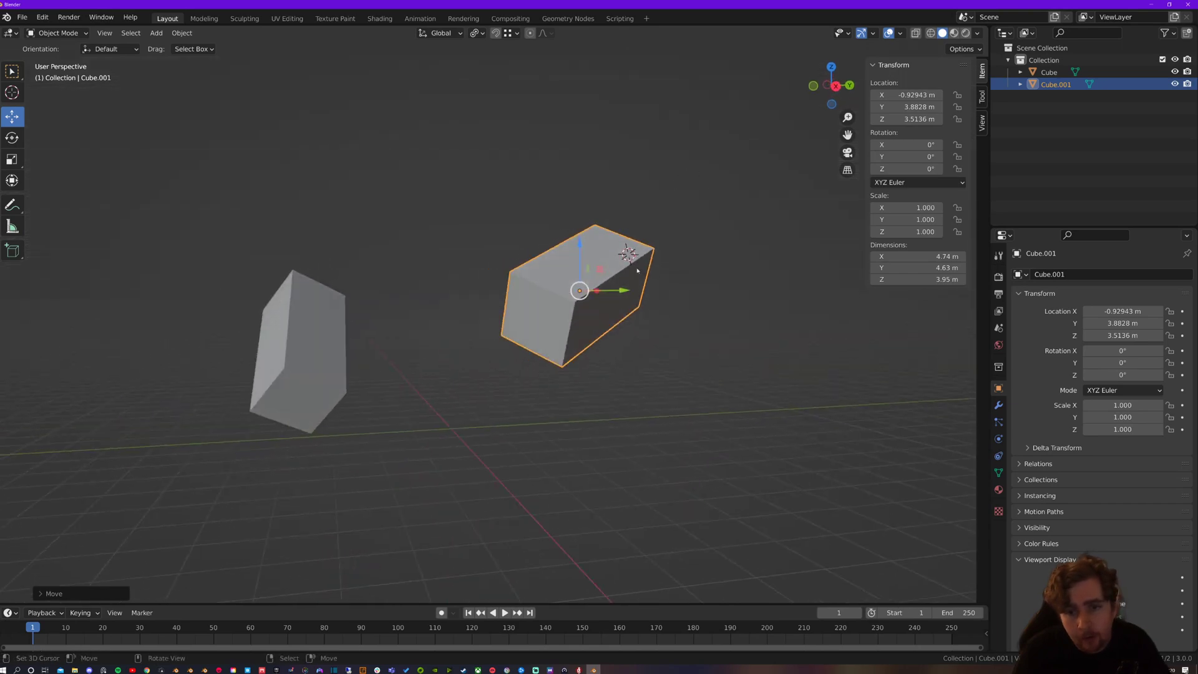
Place the 3D cursor on the box's top corner, try Origin to 3D Cursor, then undo
right_click(647, 250, "shift")
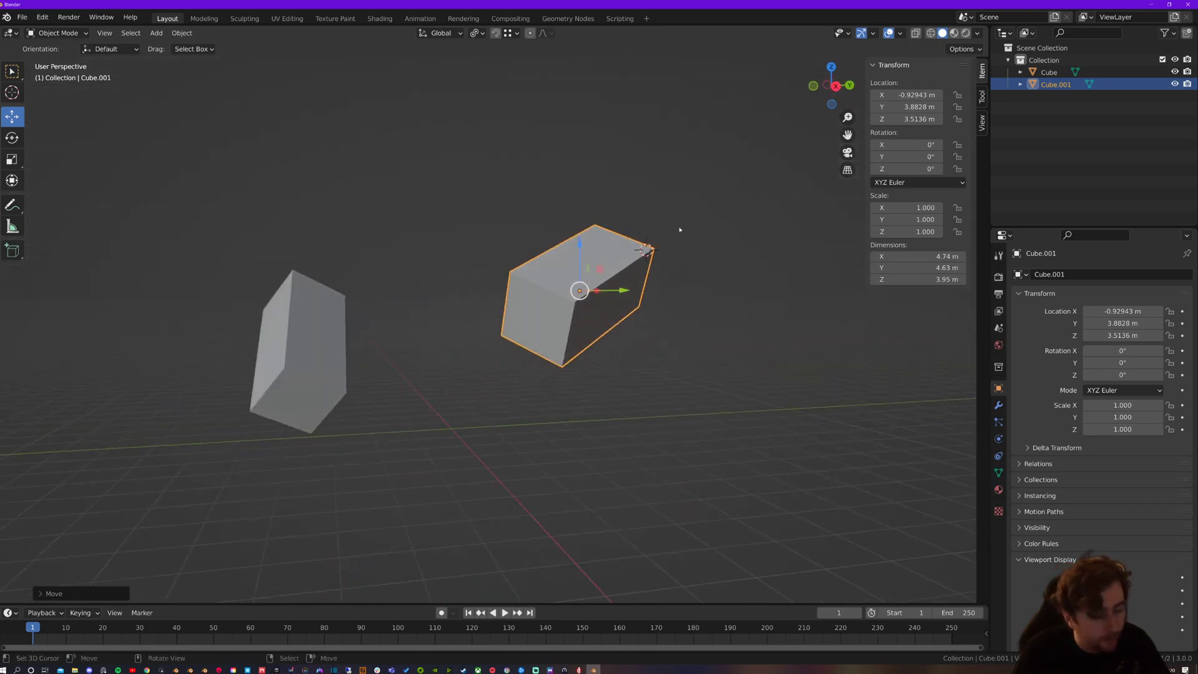
right_click(679, 229)
mouse_move(680, 222)
left_click(758, 249)
middle_click_drag(757, 252, 569, 340)
key("ctrl+z")
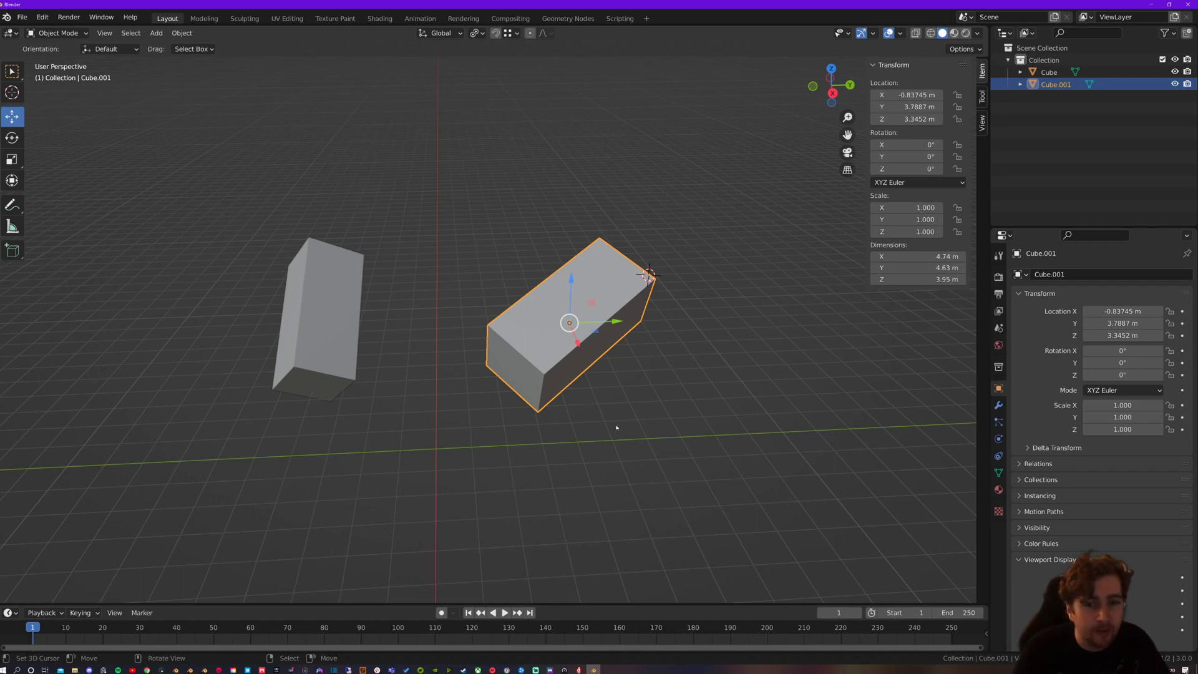
Reset the left Cube's location with Alt+G and delete it
left_click_drag(326, 336, 322, 338)
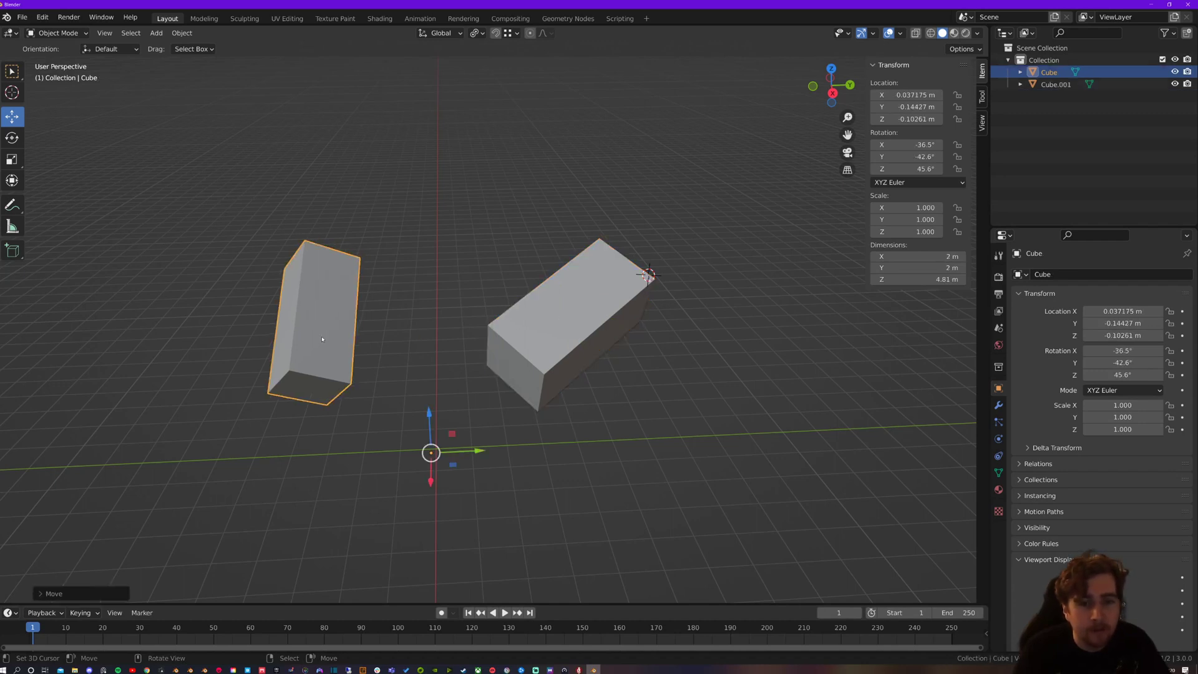
key("alt+g")
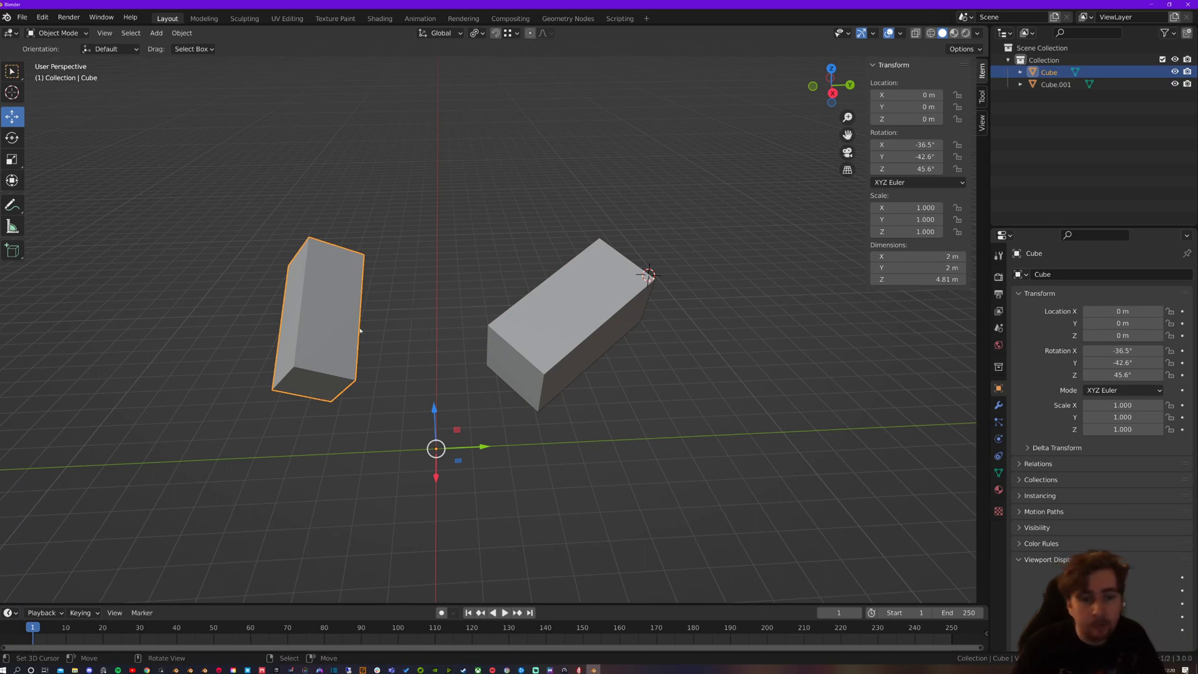
left_click_drag(323, 291, 322, 292)
key("x")
left_click(323, 288)
Select Cube.001 and delete it
left_click(575, 302)
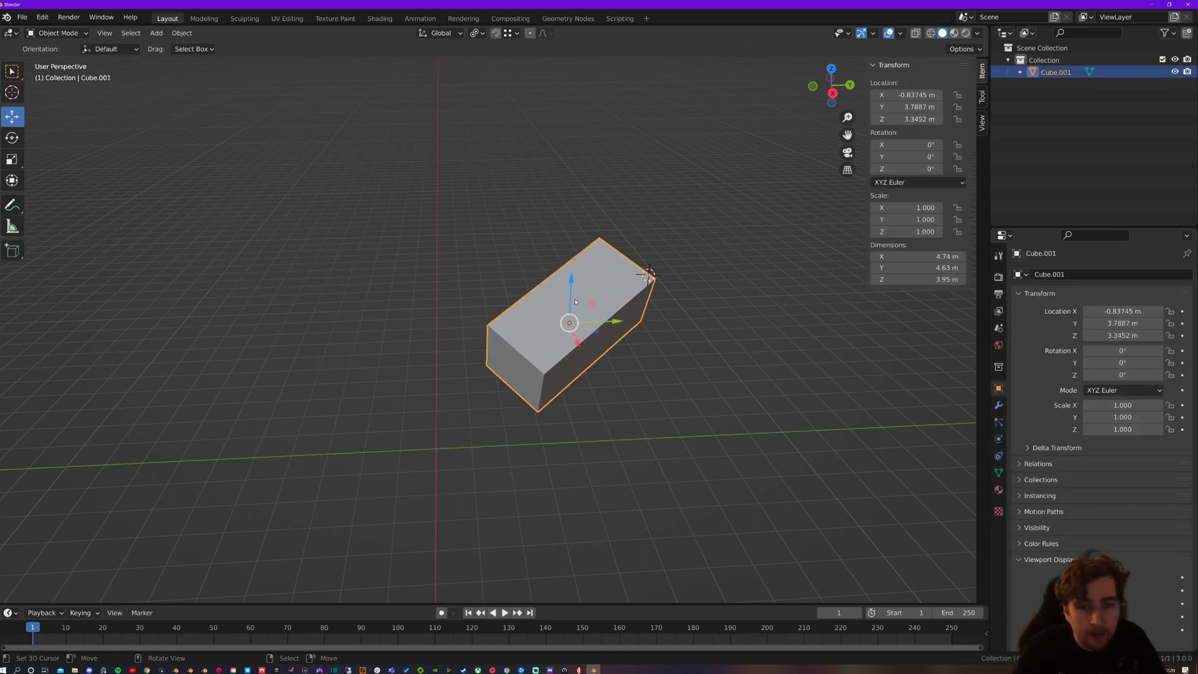
key("Delete")
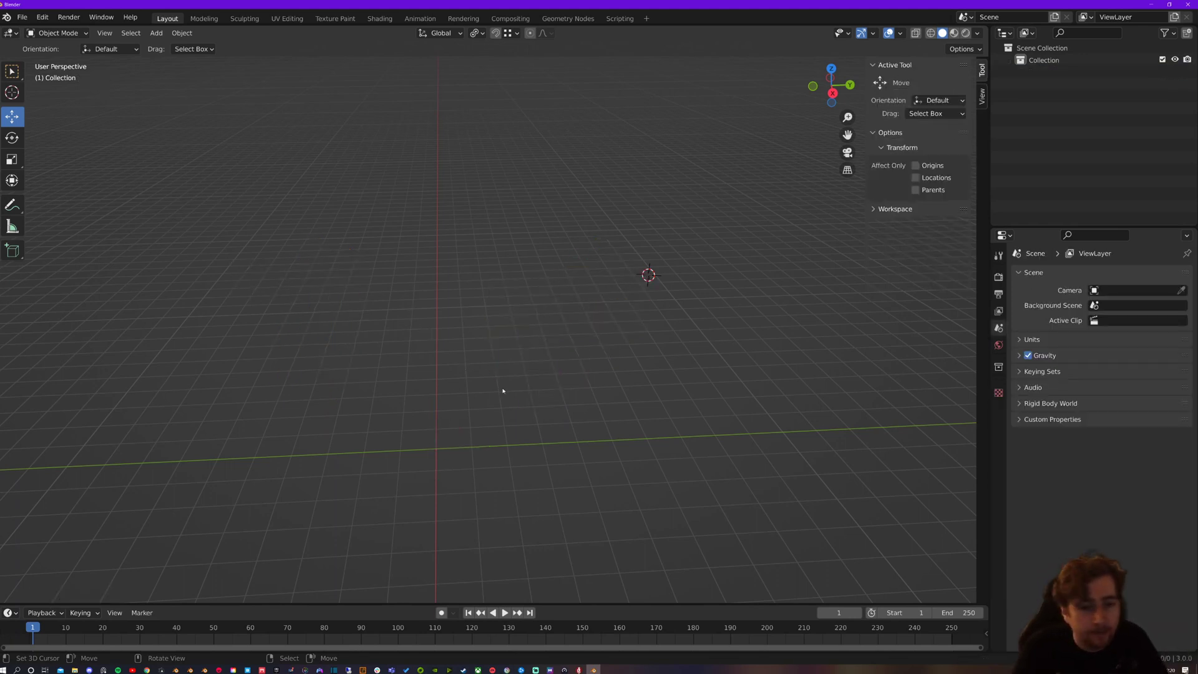
key("shift+s")
left_click(476, 348)
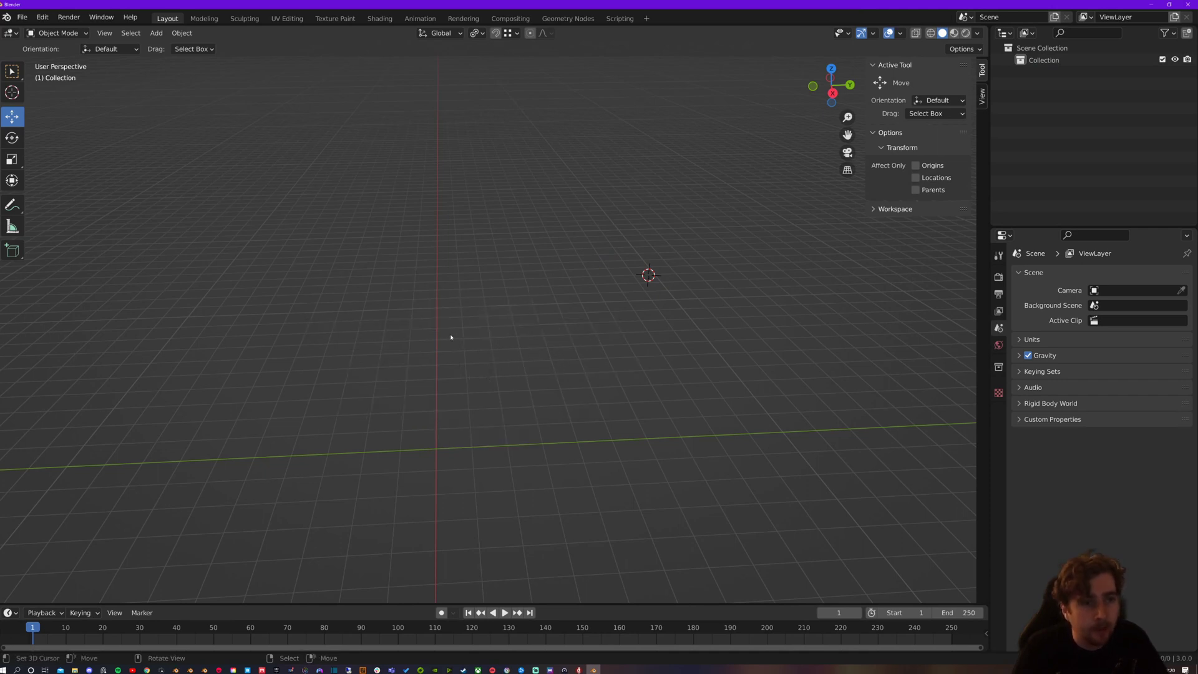